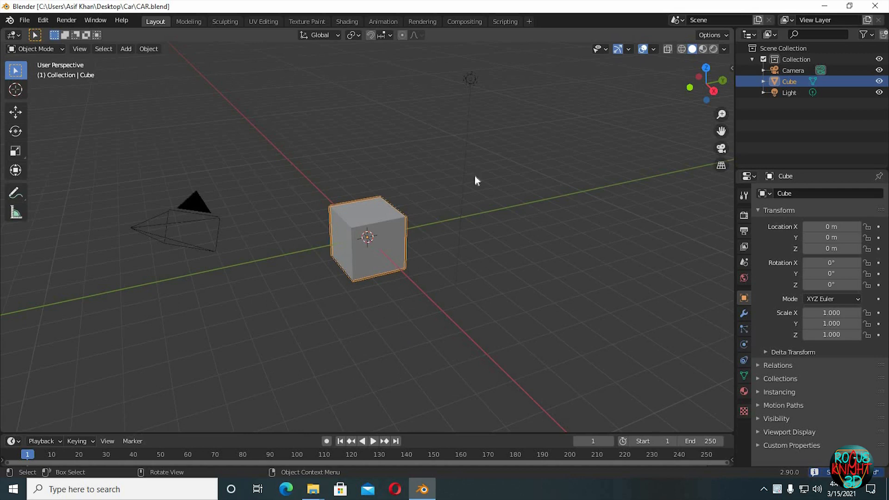
- Delete the default cube and light from the scene, keeping the camera
{"action": "left_click_drag", "start_coordinate": [292, 305], "coordinate": [514, 47]}
{"action": "key", "text": "x"}
{"action": "left_click", "coordinate": [511, 109]}
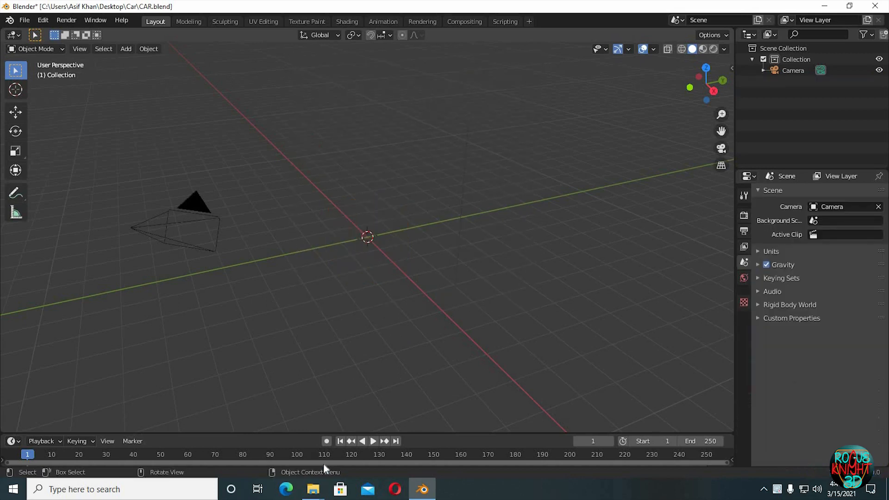
- Bring the ivFQL car blueprint from the Car folder into the 3D scene as a reference image
{"action": "mouse_move", "coordinate": [313, 490]}
{"action": "left_click", "coordinate": [254, 435]}
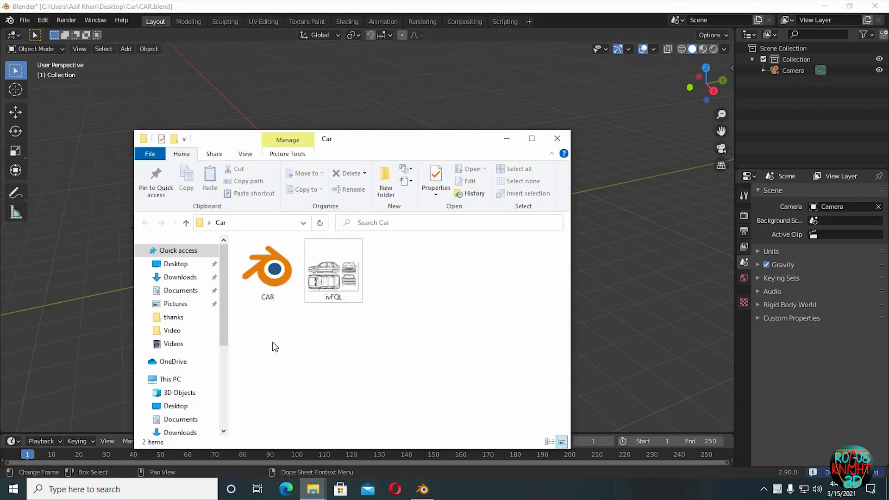
{"action": "left_click", "coordinate": [340, 288]}
{"action": "left_click_drag", "start_coordinate": [606, 276], "coordinate": [613, 290]}
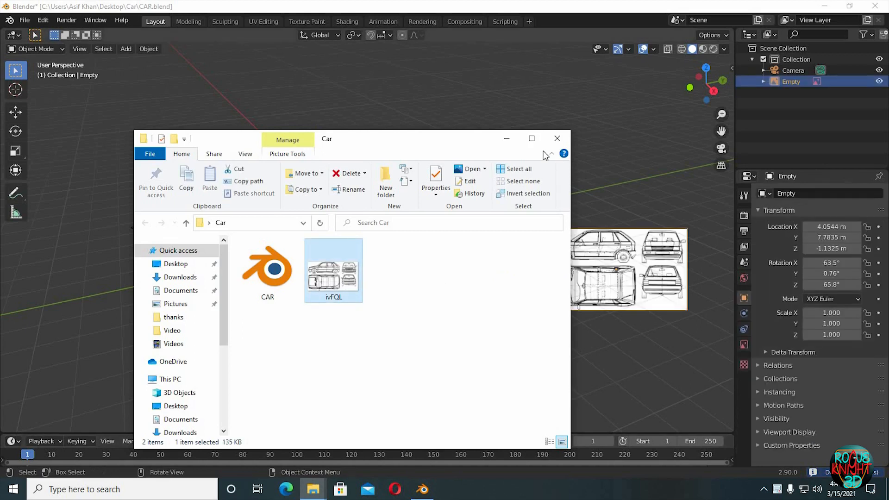
{"action": "left_click", "coordinate": [502, 139]}
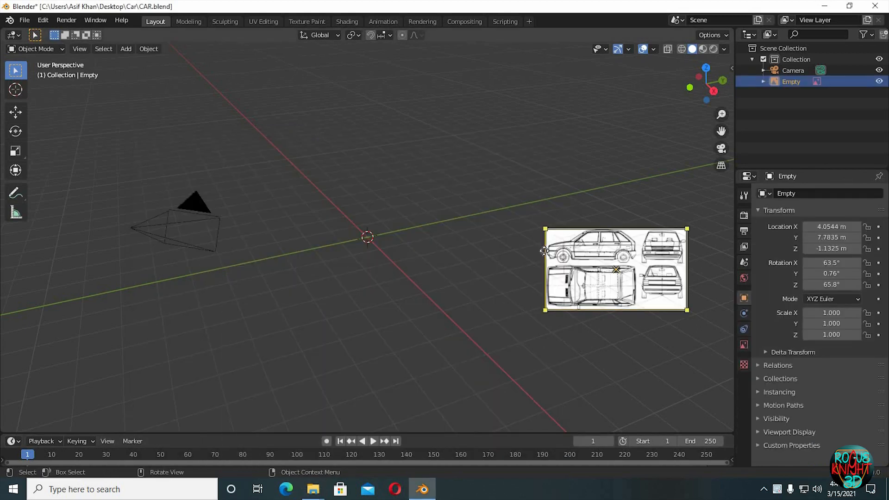
- Duplicate the blueprint reference image three times, spreading the copies out in a row beside the original
{"action": "key", "text": "shift+d"}
{"action": "left_click", "coordinate": [440, 260]}
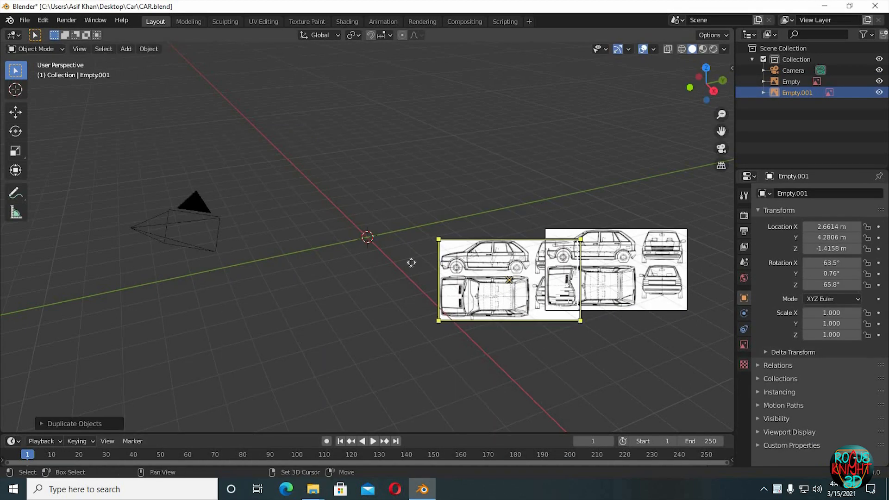
{"action": "key", "text": "shift+d"}
{"action": "left_click", "coordinate": [310, 272]}
{"action": "key", "text": "shift+d"}
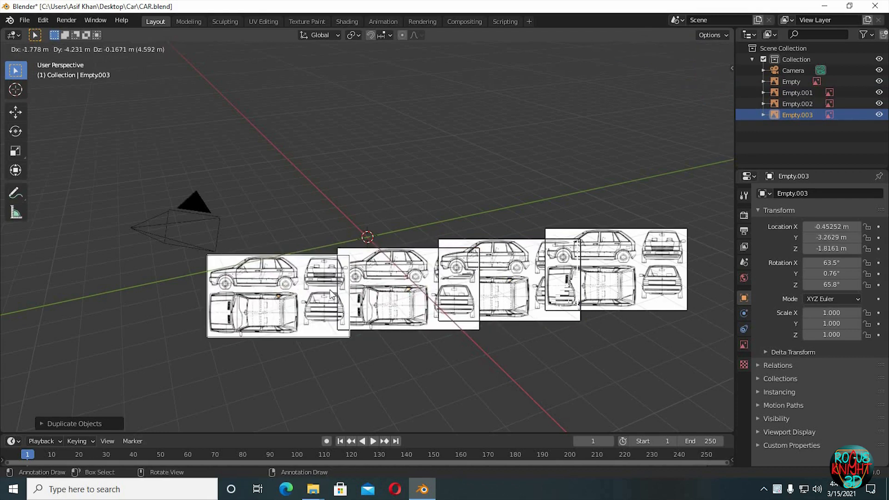
{"action": "left_click", "coordinate": [330, 290]}
{"action": "middle_click_drag", "start_coordinate": [354, 300], "coordinate": [554, 229]}
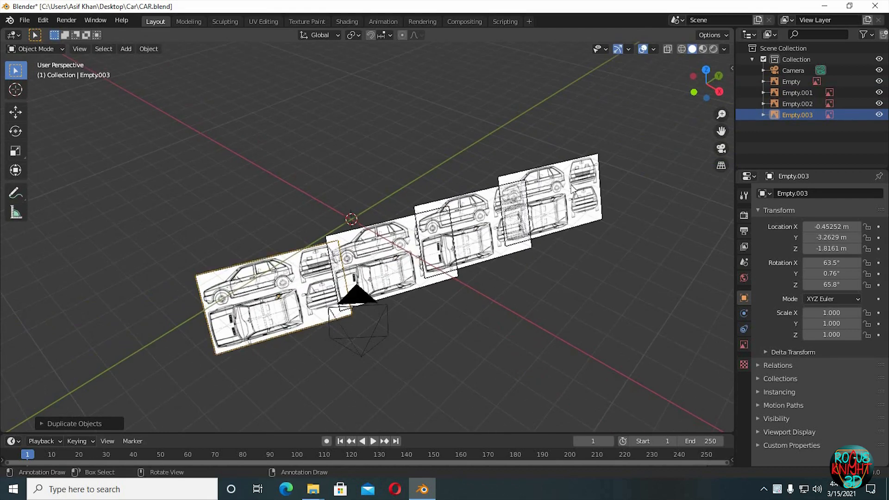
- Clear the original blueprint image's location and rotation, and rotate it 90° about the X axis
{"action": "left_click", "coordinate": [584, 190]}
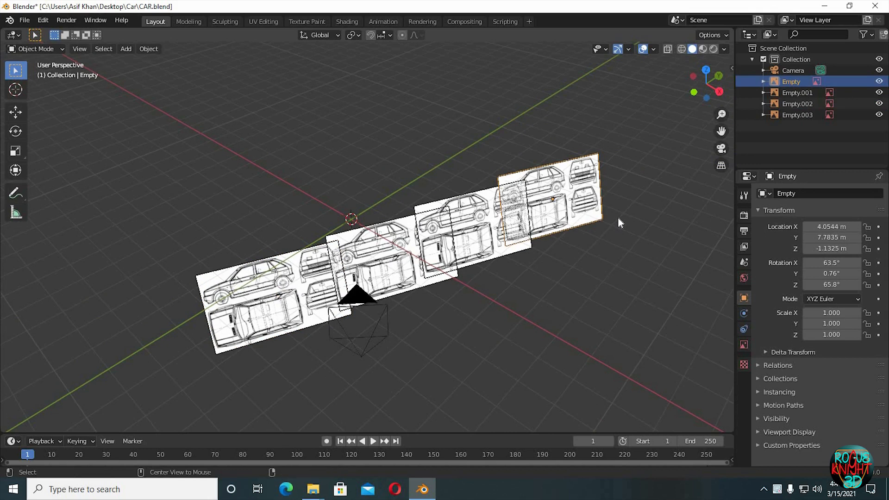
{"action": "key", "text": "alt+g"}
{"action": "key", "text": "alt+r"}
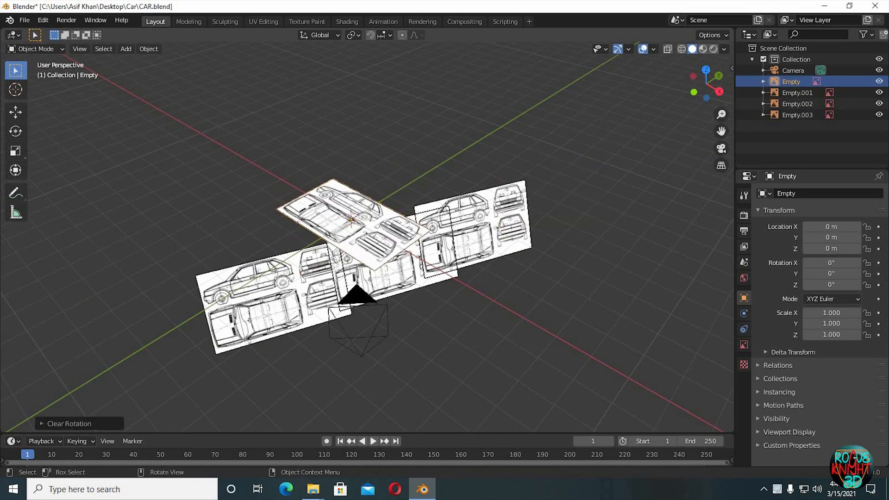
{"action": "type", "text": "rx"}
{"action": "type", "text": "90"}
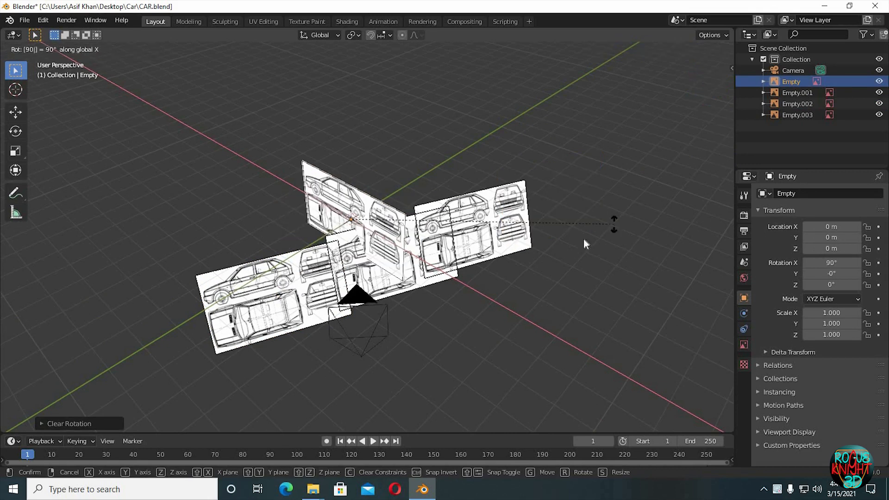
{"action": "key", "text": "Return"}
- In front view, move the upright blueprint to about X -1.65 m, Z -0.30 m, bringing the car's front drawing over the origin
{"action": "middle_click_drag", "start_coordinate": [518, 287], "coordinate": [525, 284]}
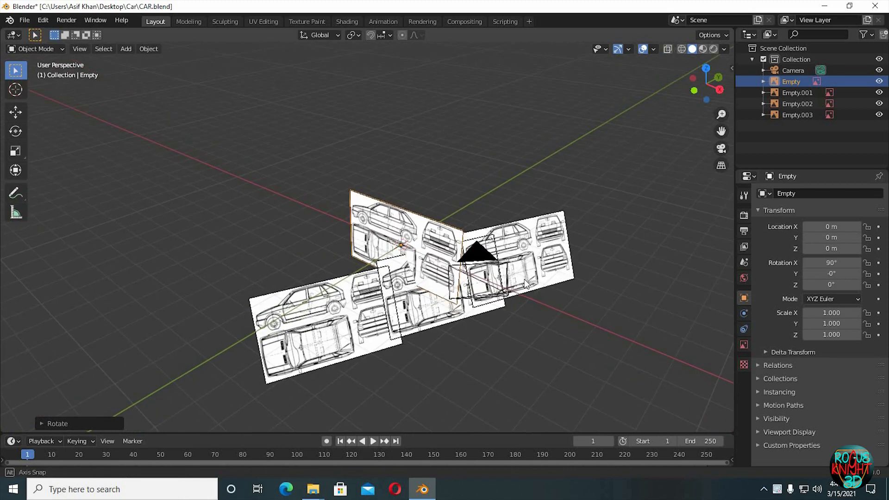
{"action": "key", "text": "KP_1"}
{"action": "scroll", "coordinate": [524, 278], "scroll_direction": "up", "scroll_amount": 5}
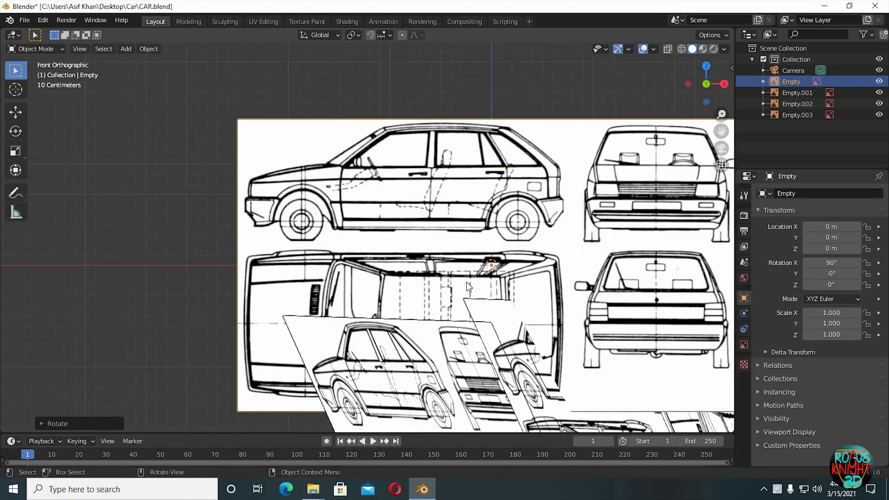
{"action": "key", "text": "g"}
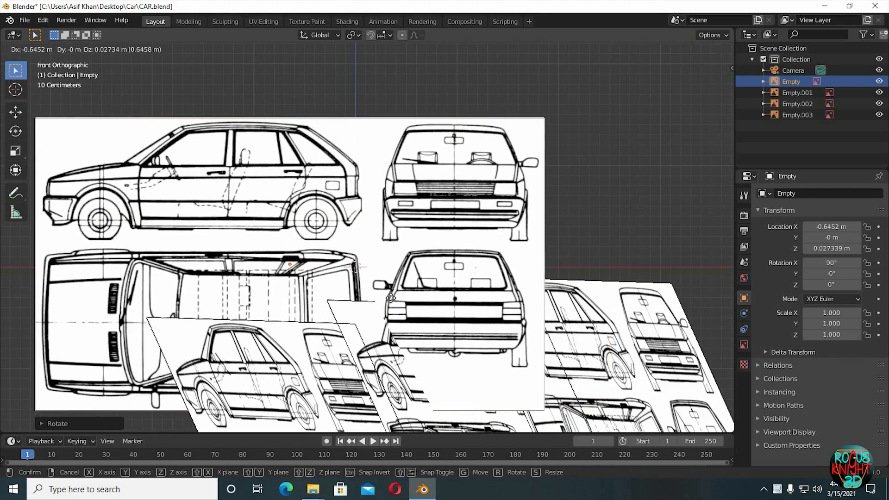
{"action": "left_click", "coordinate": [366, 247]}
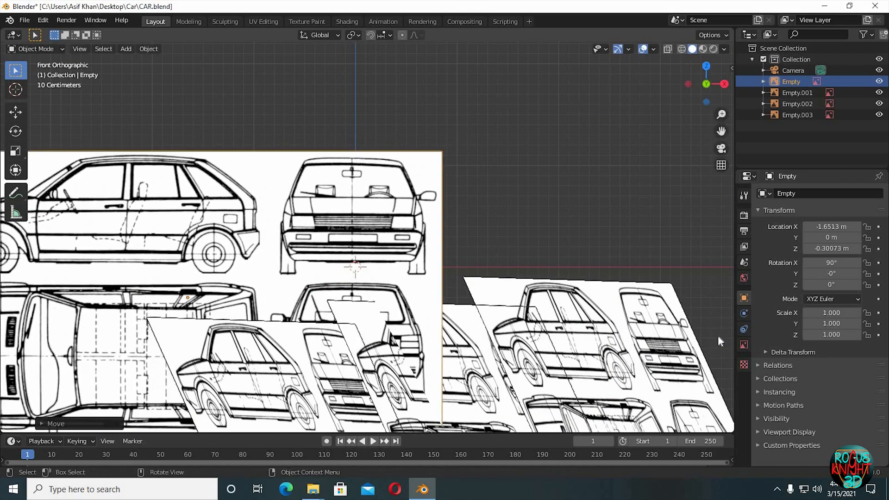
- Show the front blueprint only from its front side, hide it in perspective, and enable transparency with an opacity of about 0.142
{"action": "left_click", "coordinate": [744, 344]}
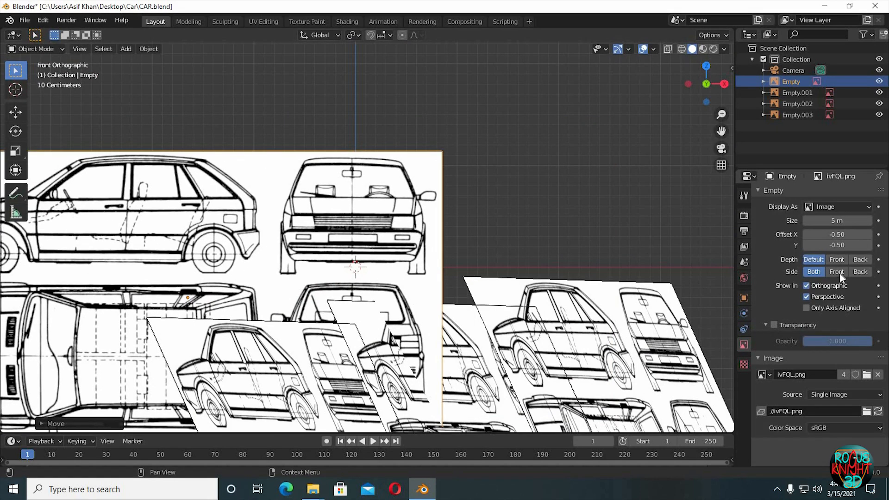
{"action": "left_click", "coordinate": [807, 297]}
{"action": "left_click", "coordinate": [775, 325]}
{"action": "left_click_drag", "start_coordinate": [838, 340], "coordinate": [778, 341]}
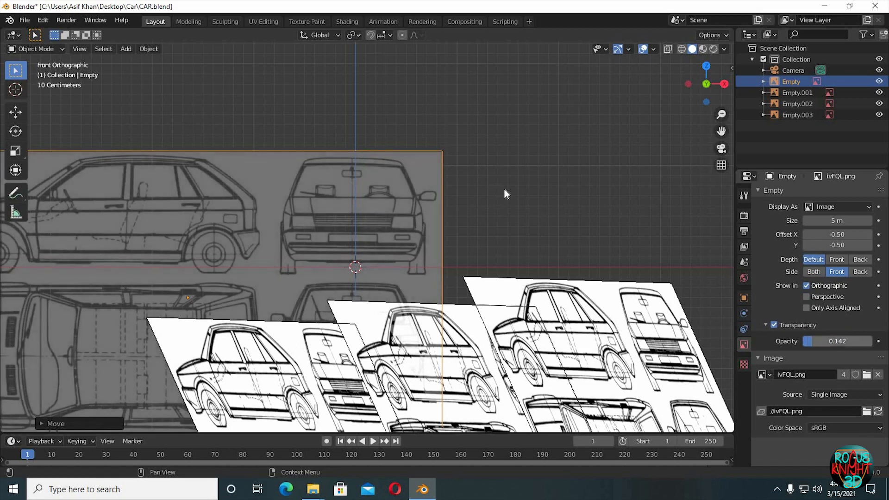
- Fine-tune the front blueprint along X and Z so the car's centreline meets the Z axis and its underside the ground line
{"action": "key", "text": "g"}
{"action": "key", "text": "z"}
{"action": "left_click", "coordinate": [403, 211]}
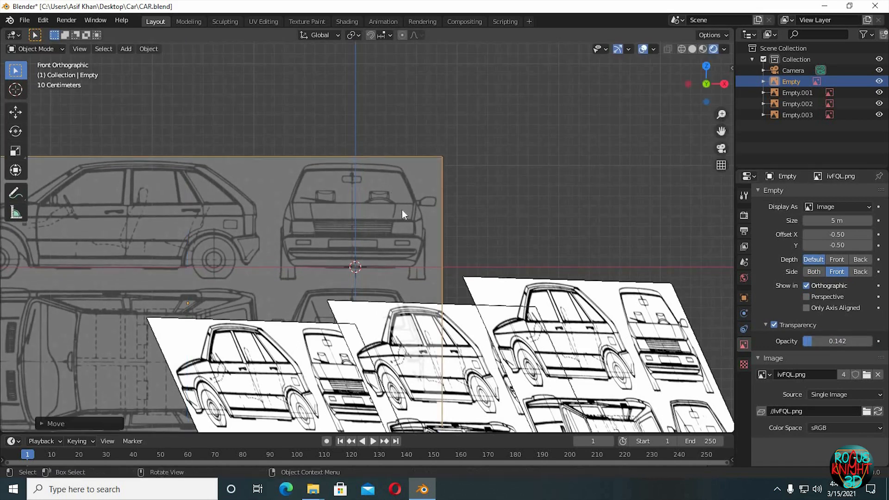
{"action": "scroll", "coordinate": [402, 177], "scroll_direction": "up", "scroll_amount": 5}
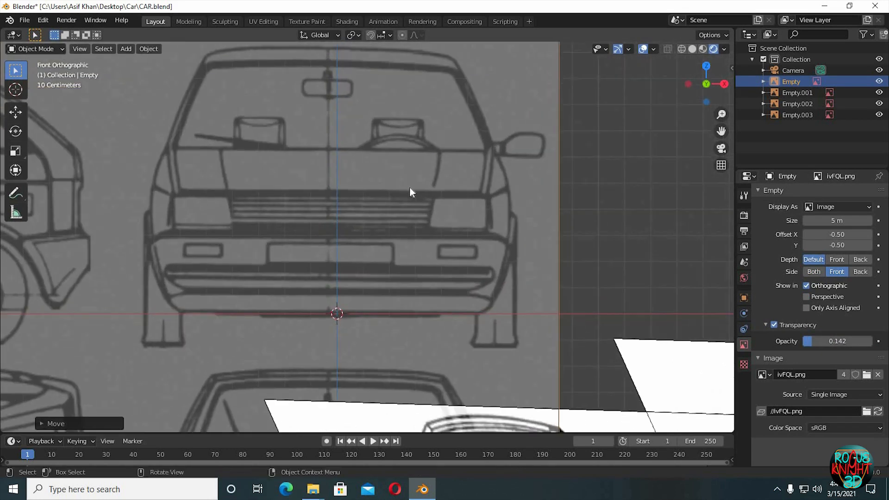
{"action": "key", "text": "g"}
{"action": "key", "text": "x"}
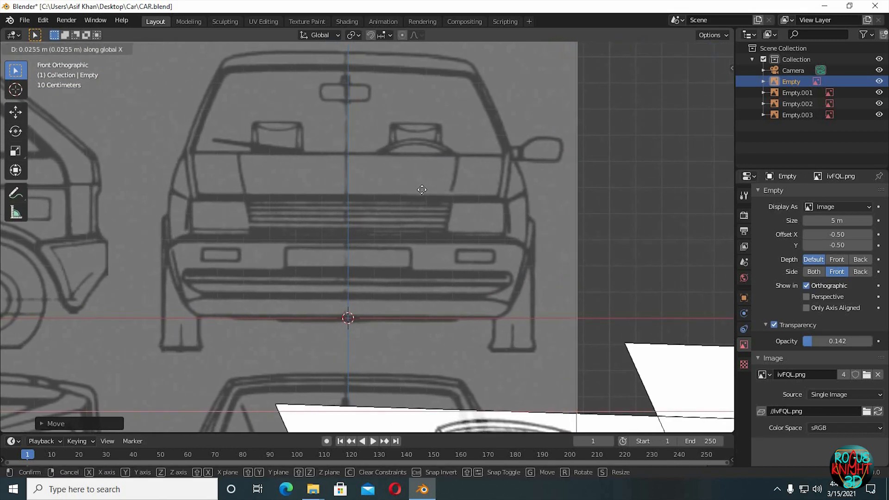
{"action": "left_click", "coordinate": [478, 113]}
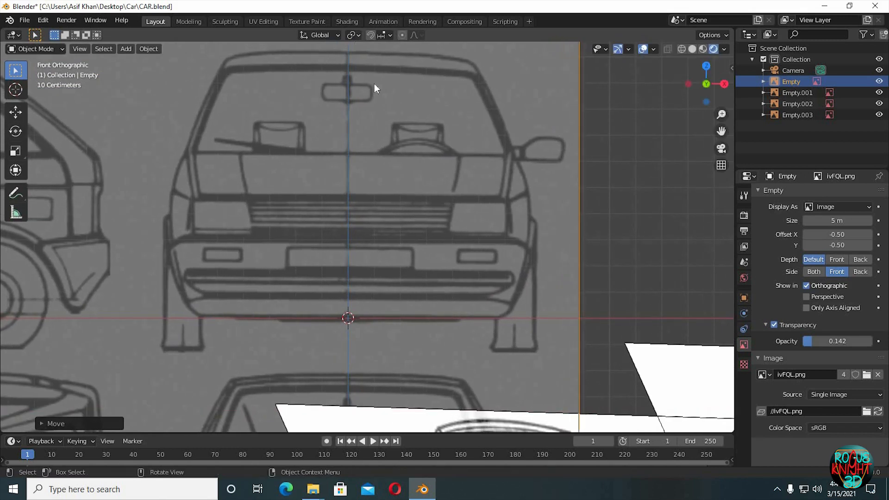
{"action": "key", "text": "g"}
{"action": "key", "text": "z"}
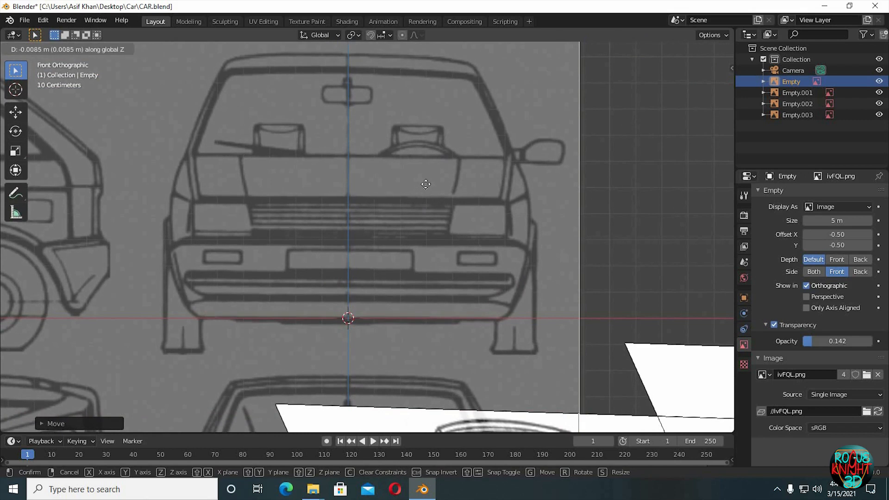
{"action": "left_click", "coordinate": [434, 197]}
{"action": "scroll", "coordinate": [433, 198], "scroll_direction": "down", "scroll_amount": 1}
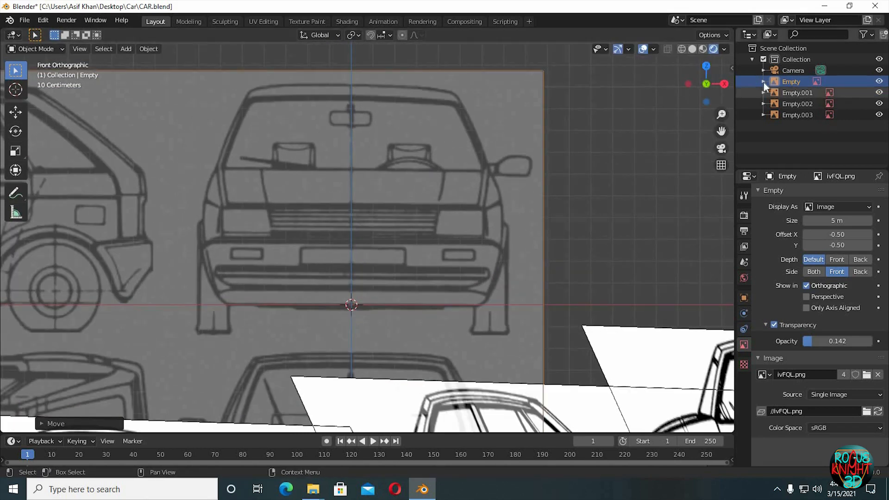
- Show the selectability toggles in the outliner and make the front blueprint image unselectable
{"action": "left_click", "coordinate": [864, 36]}
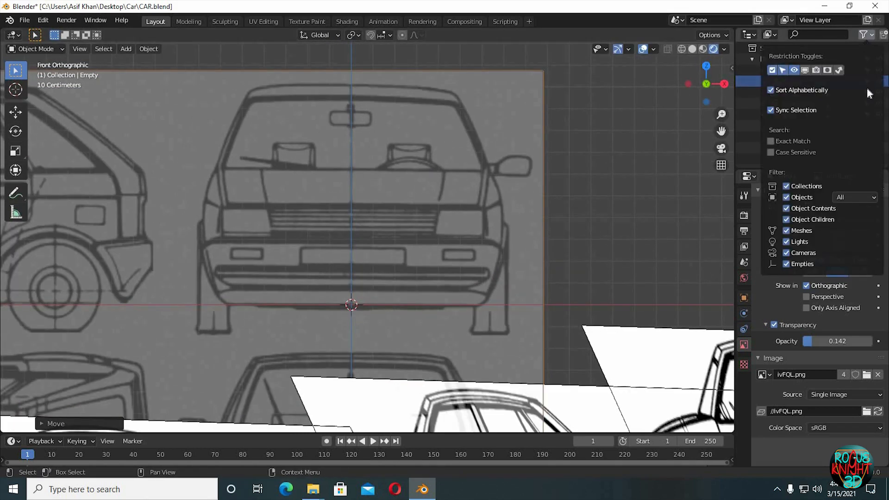
{"action": "scroll", "coordinate": [667, 130], "scroll_direction": "down", "scroll_amount": 5}
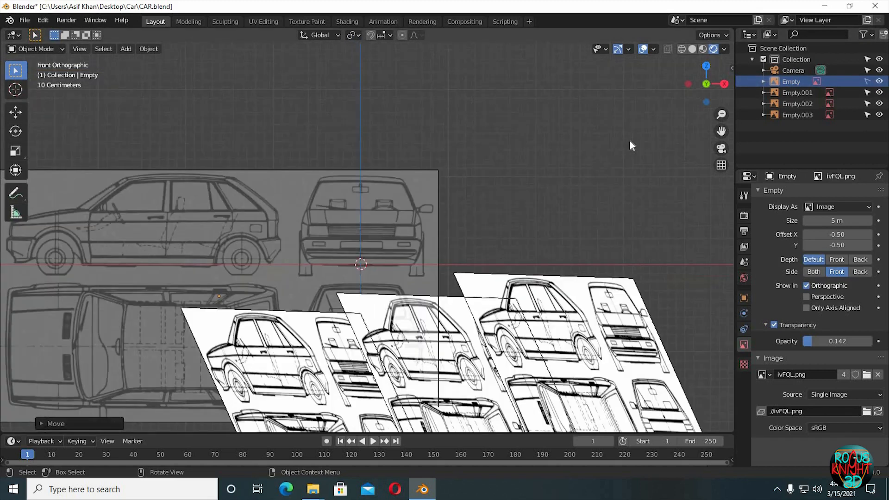
- Clear the location and rotation of the last blueprint copy, Empty.003, and rotate it 90° about the X axis
{"action": "middle_click_drag", "start_coordinate": [500, 182], "coordinate": [303, 309]}
{"action": "left_click", "coordinate": [303, 305]}
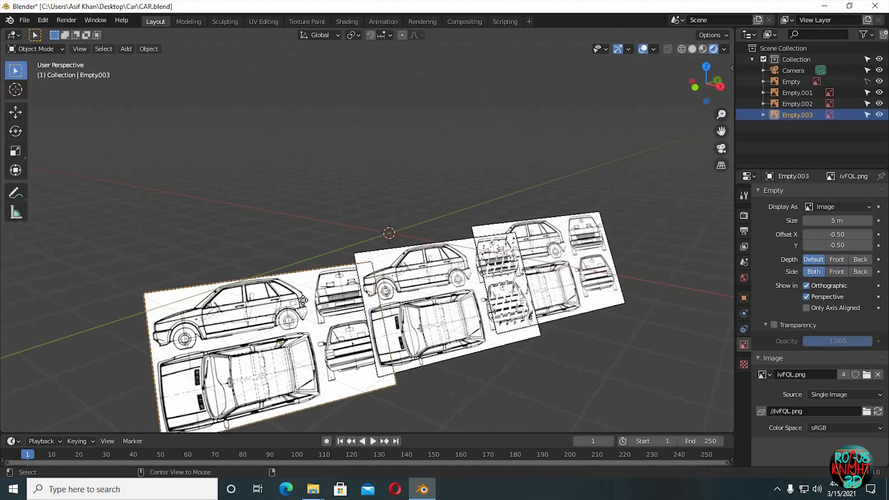
{"action": "key", "text": "alt+g"}
{"action": "key", "text": "alt+r"}
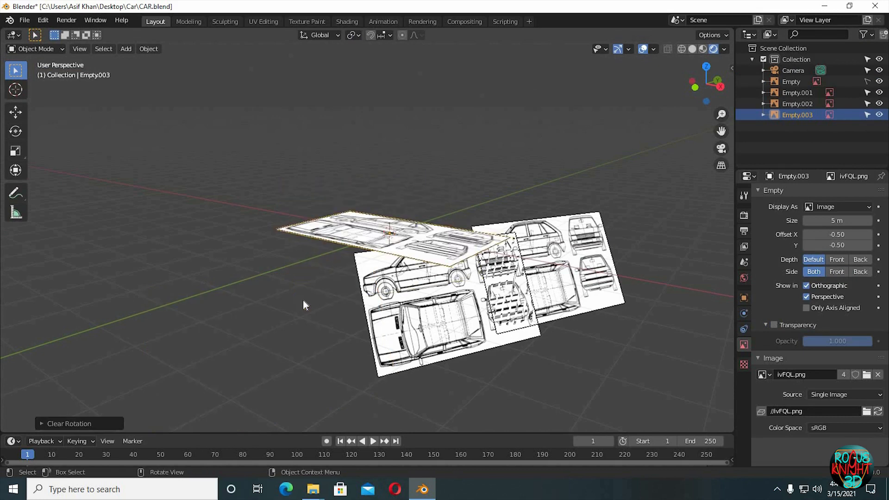
{"action": "key", "text": "r"}
{"action": "type", "text": "x"}
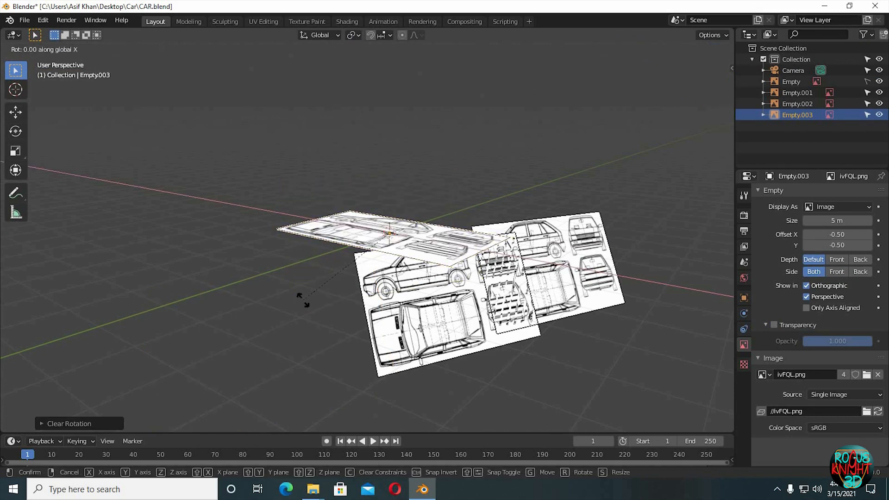
{"action": "type", "text": "90"}
{"action": "key", "text": "Return"}
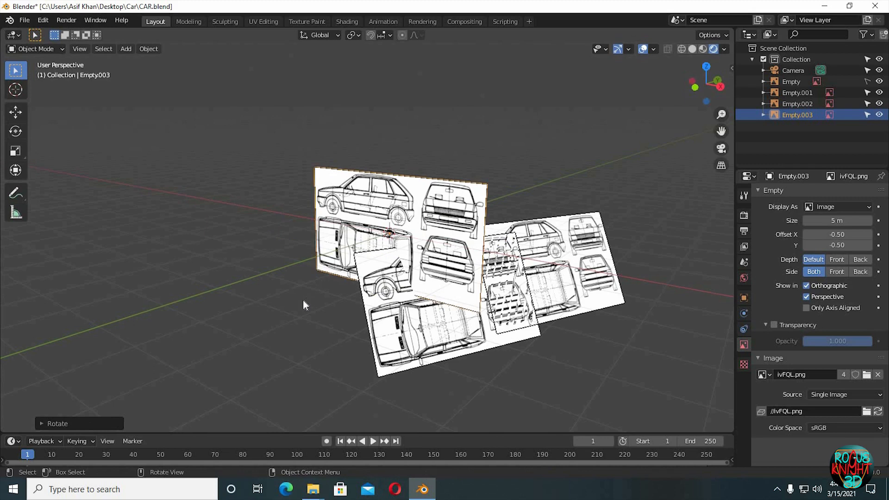
- Show the Empty.003 blueprint only from its back side, hide it in perspective, and enable transparency with an opacity of about 0.157
{"action": "left_click", "coordinate": [296, 304]}
{"action": "middle_click_drag", "start_coordinate": [295, 304], "coordinate": [357, 302]}
{"action": "scroll", "coordinate": [363, 302], "scroll_direction": "up", "scroll_amount": 5}
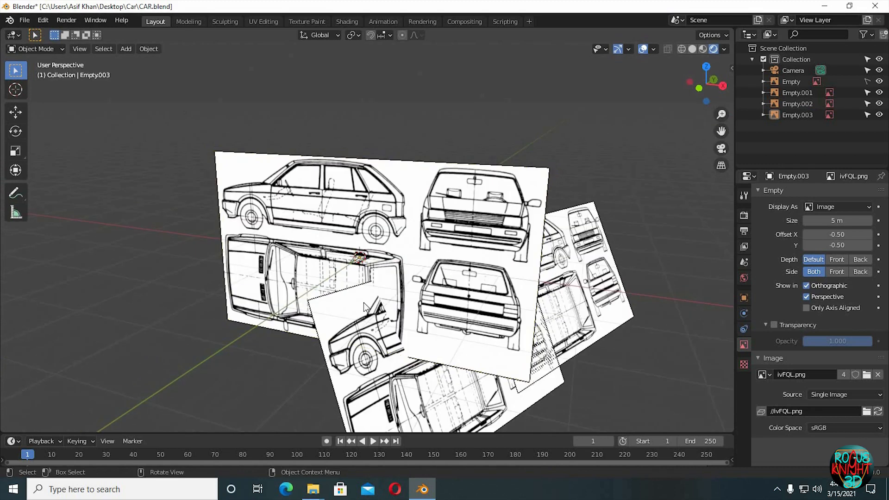
{"action": "left_click", "coordinate": [862, 272]}
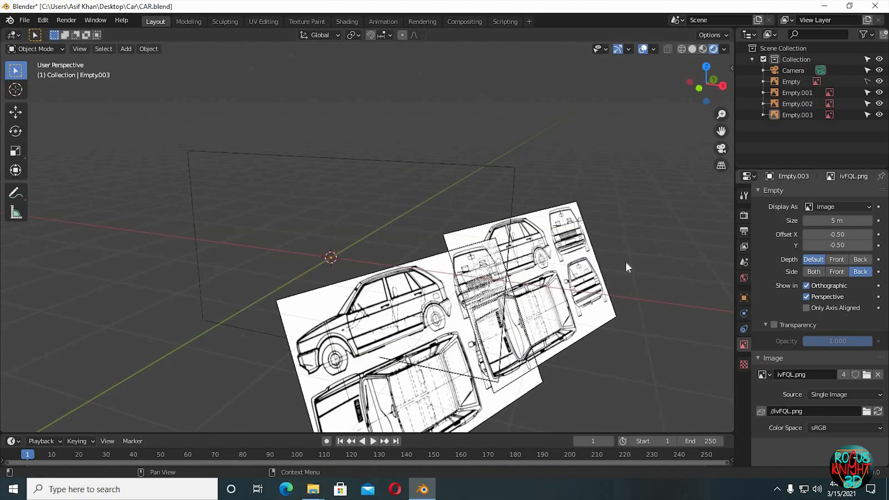
{"action": "key", "text": "ctrl+KP_1"}
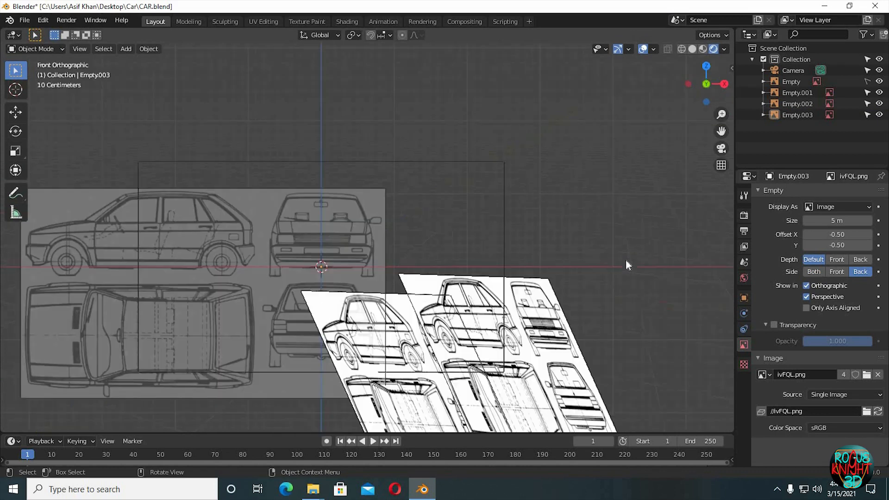
{"action": "scroll", "coordinate": [613, 245], "scroll_direction": "up", "scroll_amount": 2}
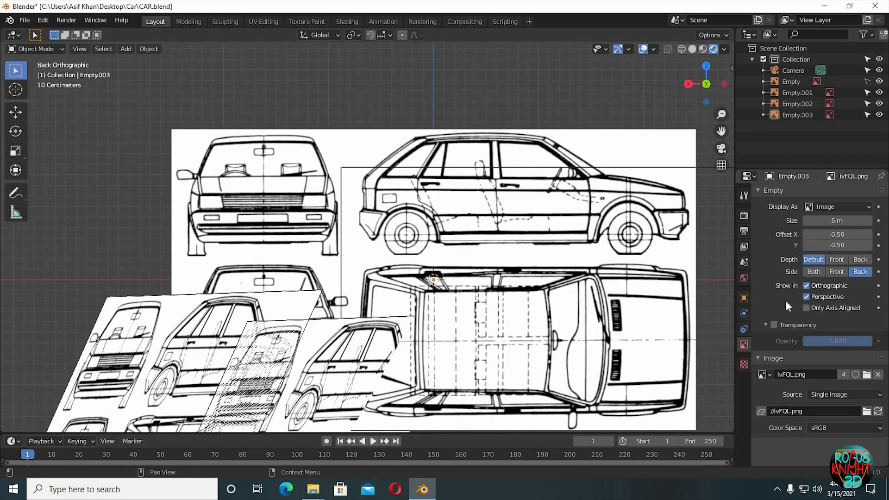
{"action": "left_click", "coordinate": [806, 296]}
{"action": "left_click", "coordinate": [774, 325]}
{"action": "left_click", "coordinate": [782, 326]}
{"action": "left_click", "coordinate": [788, 325]}
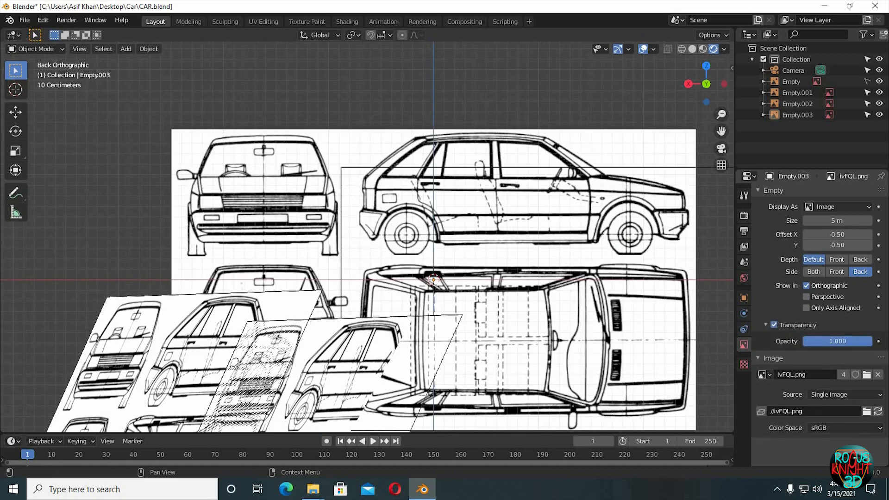
{"action": "left_click_drag", "start_coordinate": [871, 341], "coordinate": [814, 341]}
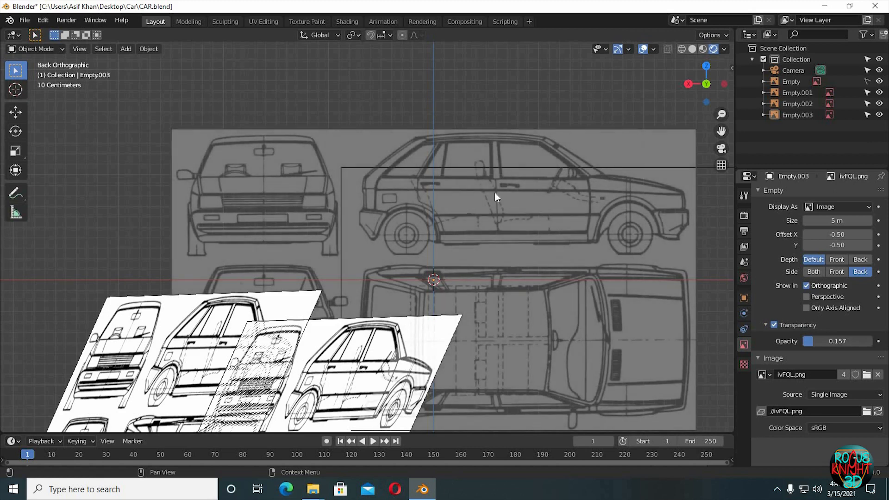
- Move the Empty.003 blueprint along X and Z so the car's rear drawing sits over the world origin
{"action": "left_click", "coordinate": [305, 148]}
{"action": "key", "text": "g"}
{"action": "key", "text": "x"}
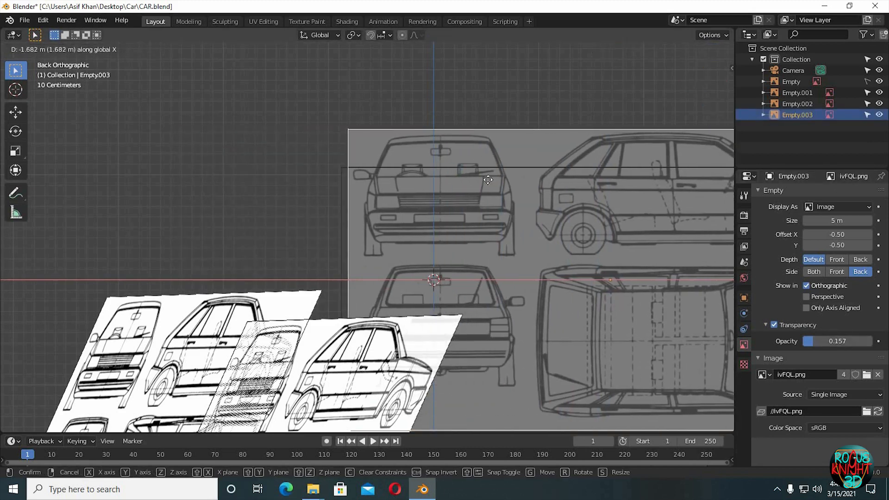
{"action": "left_click", "coordinate": [476, 181]}
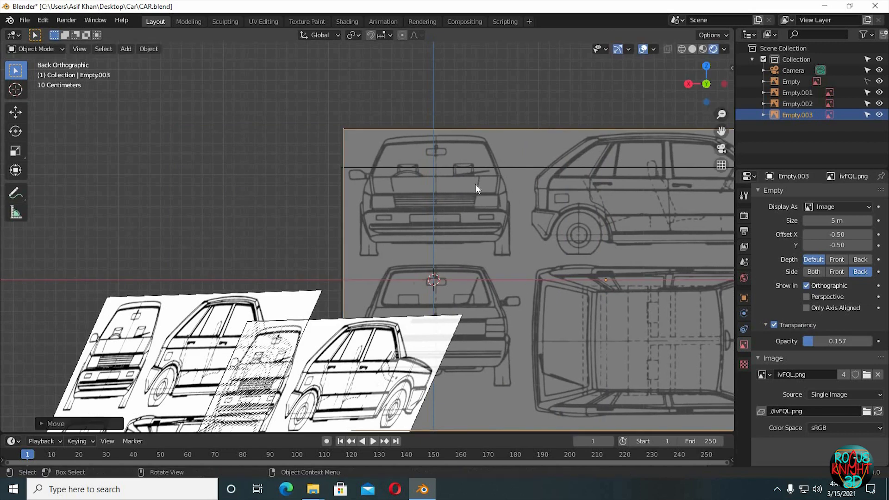
{"action": "key", "text": "g"}
{"action": "key", "text": "z"}
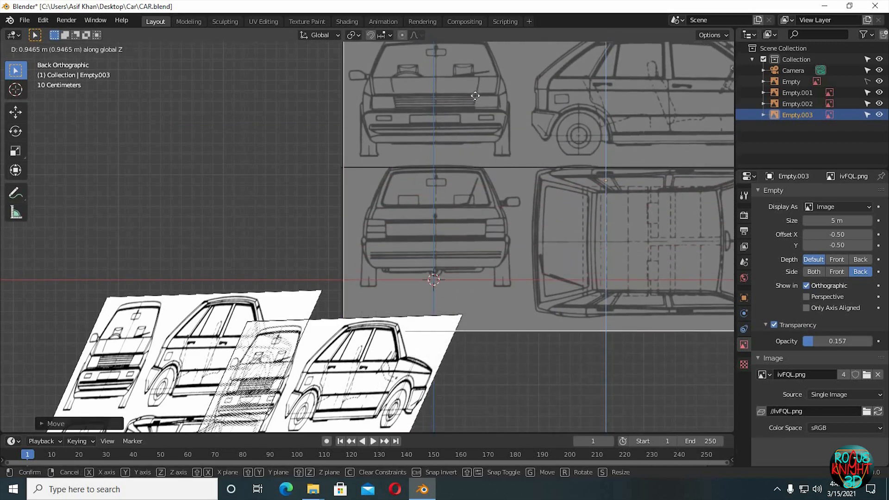
{"action": "left_click", "coordinate": [489, 207]}
- Fine-tune the Empty.003 blueprint along X so the rear drawing's centreline meets the Z axis
{"action": "scroll", "coordinate": [509, 194], "scroll_direction": "up", "scroll_amount": 5}
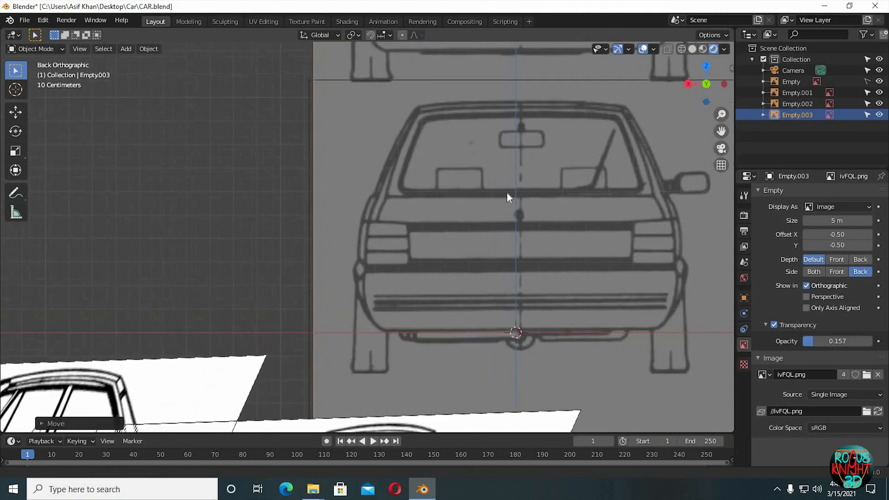
{"action": "middle_click_drag", "start_coordinate": [440, 229], "coordinate": [426, 235], "text": "shift"}
{"action": "middle_click_drag", "start_coordinate": [435, 229], "coordinate": [438, 221], "text": "ctrl"}
{"action": "key", "text": "g"}
{"action": "key", "text": "x"}
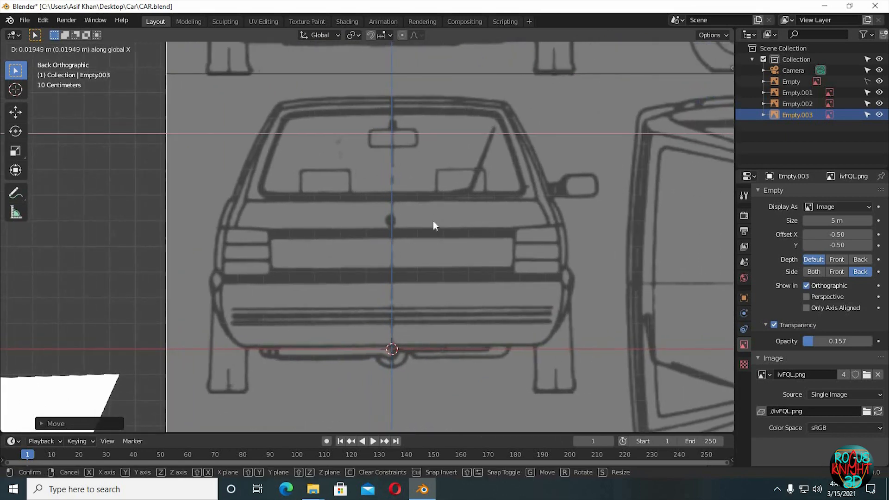
{"action": "left_click", "coordinate": [433, 221]}
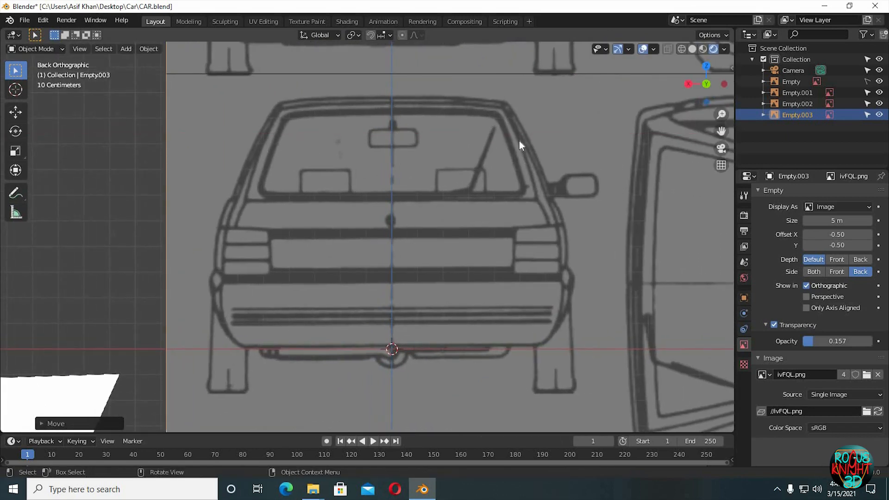
{"action": "middle_click_drag", "start_coordinate": [481, 167], "coordinate": [475, 152], "text": "ctrl"}
{"action": "key", "text": "g"}
{"action": "key", "text": "x"}
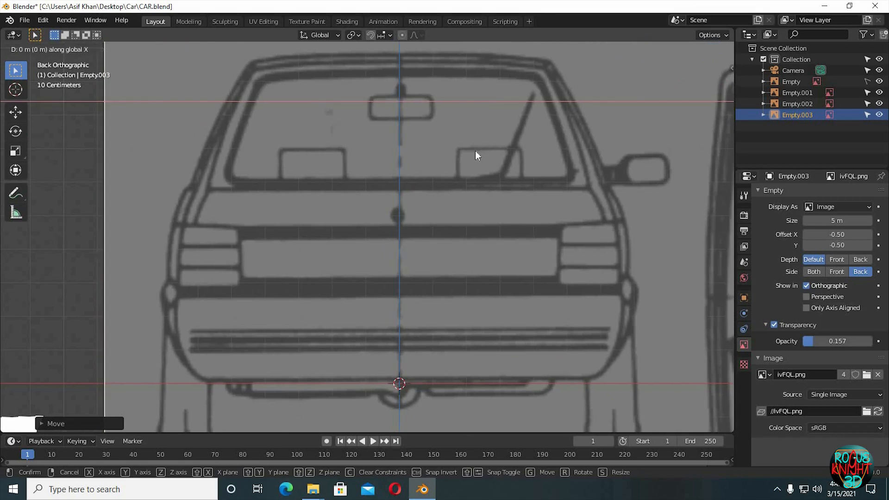
{"action": "left_click", "coordinate": [475, 152]}
- Adjust the Empty.003 blueprint along Z so the underside of the rear drawing meets the ground line
{"action": "key", "text": "g"}
{"action": "key", "text": "z"}
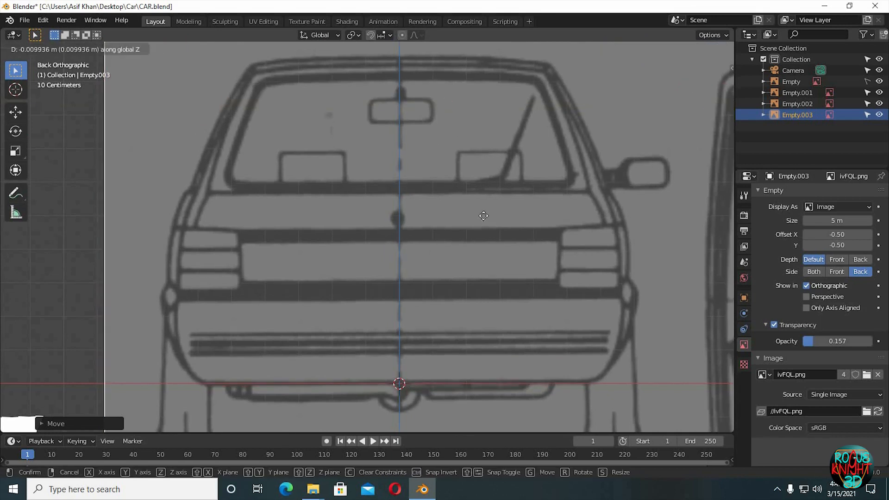
{"action": "left_click", "coordinate": [483, 215]}
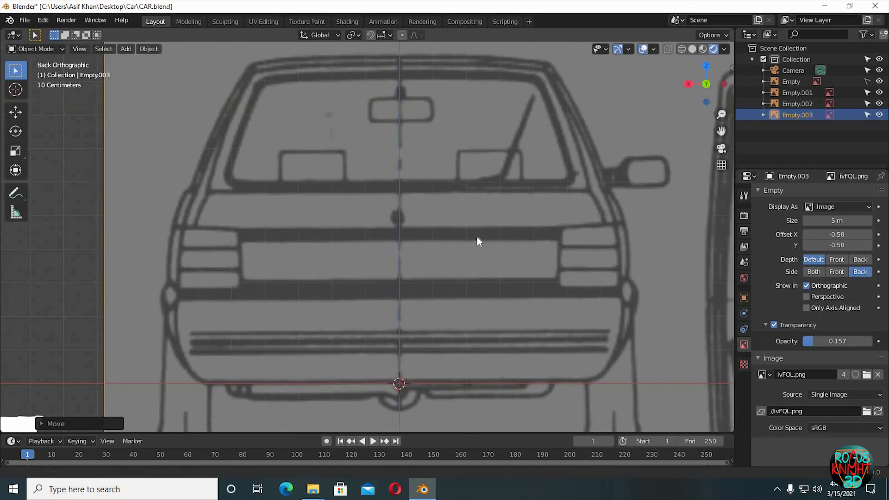
- Rename the front blueprint Empty as FRONT and the rear blueprint Empty.003 as BACK
{"action": "scroll", "coordinate": [477, 238], "scroll_direction": "down", "scroll_amount": 1}
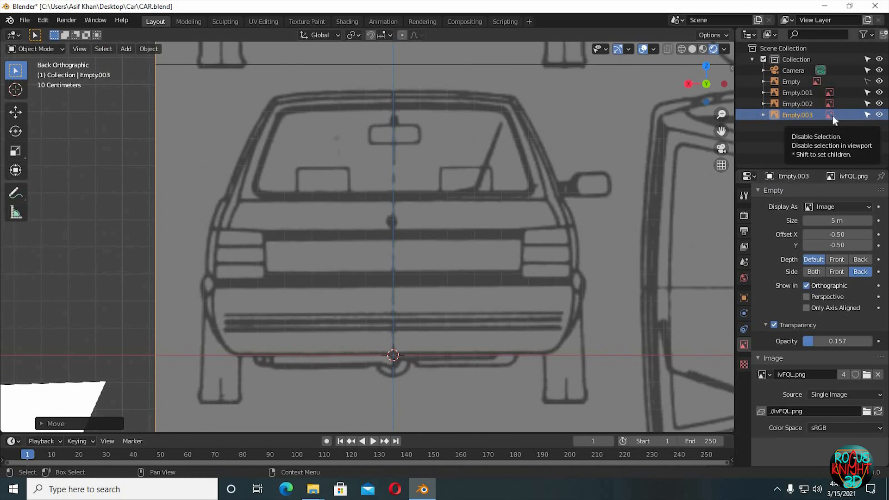
{"action": "double_click", "coordinate": [793, 82]}
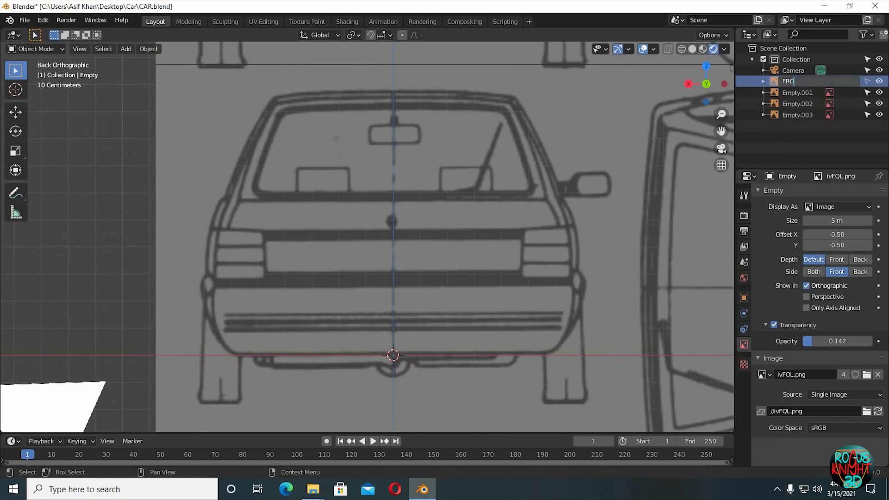
{"action": "type", "text": "FRONT"}
{"action": "key", "text": "Return"}
{"action": "left_click", "coordinate": [788, 106]}
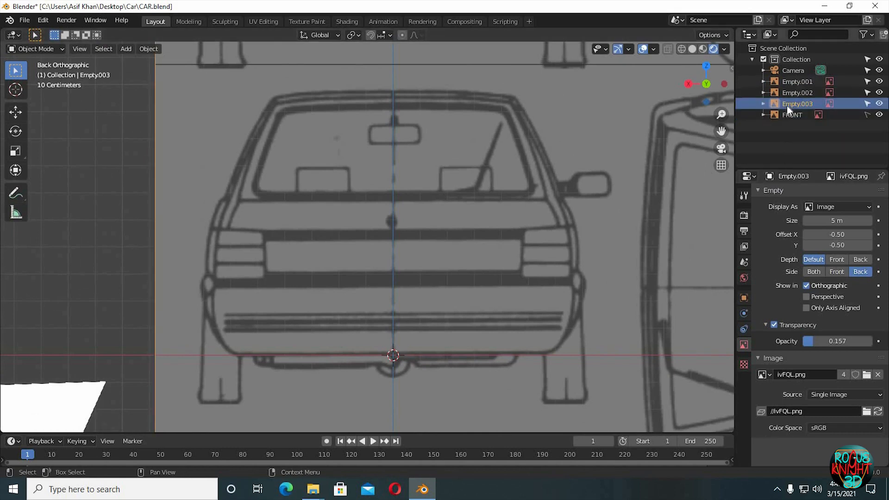
{"action": "double_click", "coordinate": [788, 106]}
{"action": "type", "text": "BACK"}
{"action": "scroll", "coordinate": [610, 158], "scroll_direction": "down", "scroll_amount": 3}
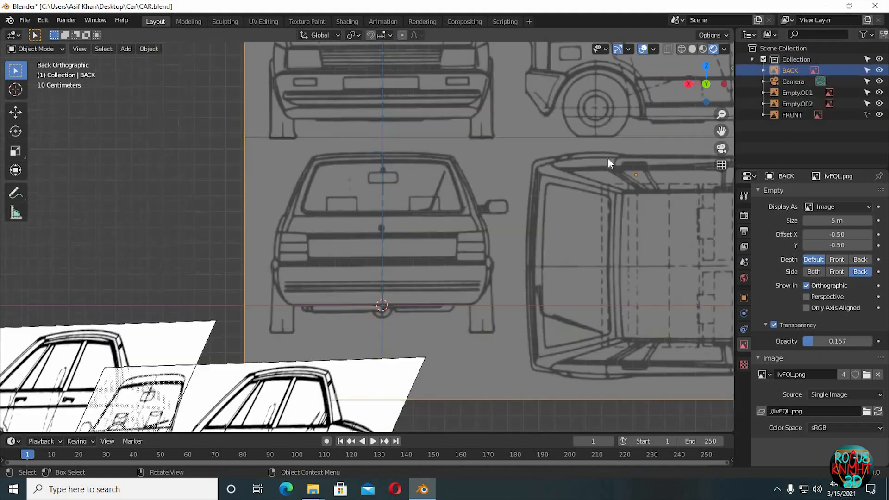
{"action": "key", "text": "Return"}
- Clear the location and rotation of the Empty.002 blueprint
{"action": "middle_click_drag", "start_coordinate": [541, 151], "coordinate": [427, 298]}
{"action": "left_click", "coordinate": [426, 298]}
{"action": "key", "text": "alt+g"}
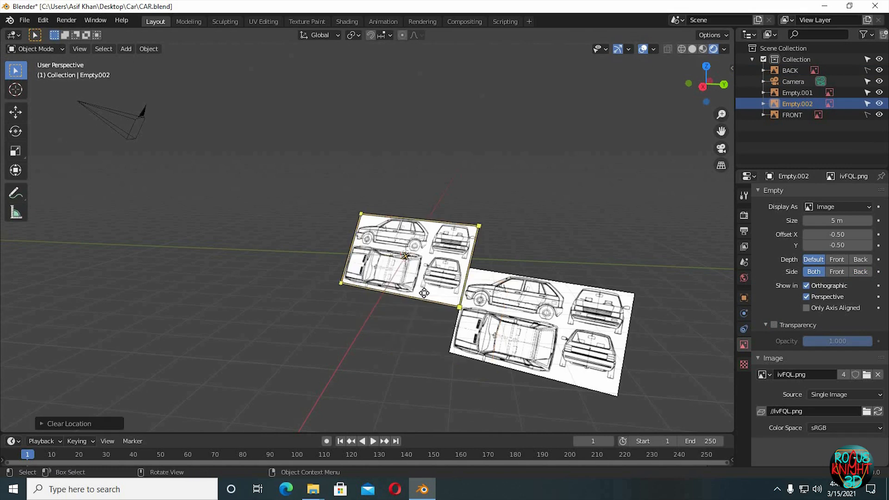
{"action": "key", "text": "alt+r"}
- Rotate the flat Empty.002 blueprint 90° about the global Z axis
{"action": "scroll", "coordinate": [425, 294], "scroll_direction": "up", "scroll_amount": 8}
{"action": "middle_click_drag", "start_coordinate": [556, 330], "coordinate": [525, 289], "text": "shift"}
{"action": "middle_click_drag", "start_coordinate": [525, 289], "coordinate": [528, 286]}
{"action": "scroll", "coordinate": [527, 286], "scroll_direction": "down", "scroll_amount": 6}
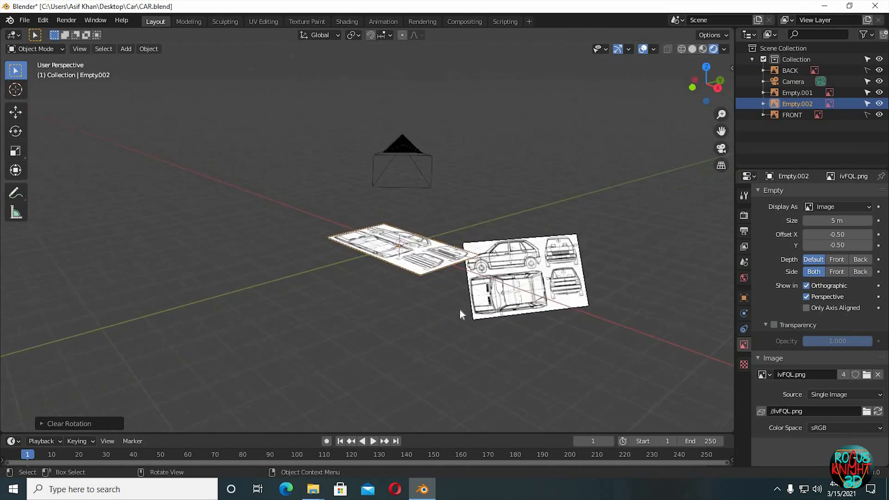
{"action": "middle_click_drag", "start_coordinate": [459, 308], "coordinate": [418, 317]}
{"action": "key", "text": "r"}
{"action": "type", "text": "z"}
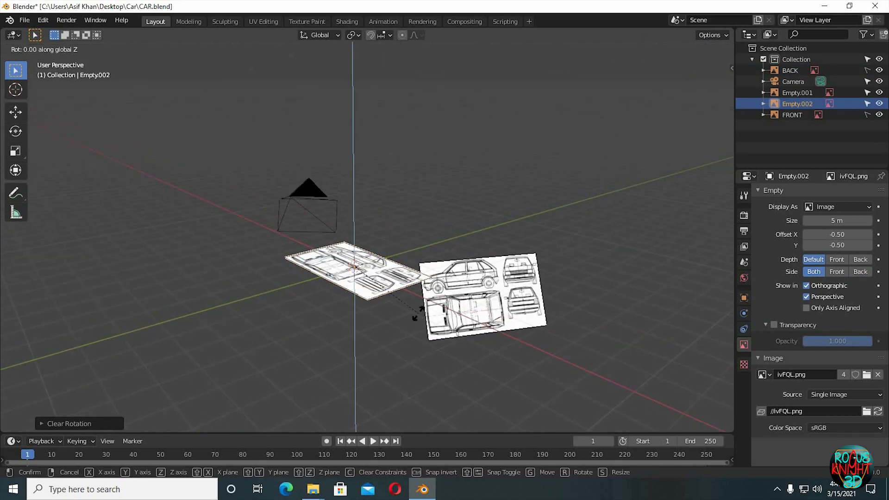
{"action": "type", "text": "90"}
{"action": "key", "text": "Return"}
- In the top orthographic view, move the Empty.002 blueprint so the car's top drawing is centred on the world origin
{"action": "middle_click_drag", "start_coordinate": [418, 313], "coordinate": [398, 329]}
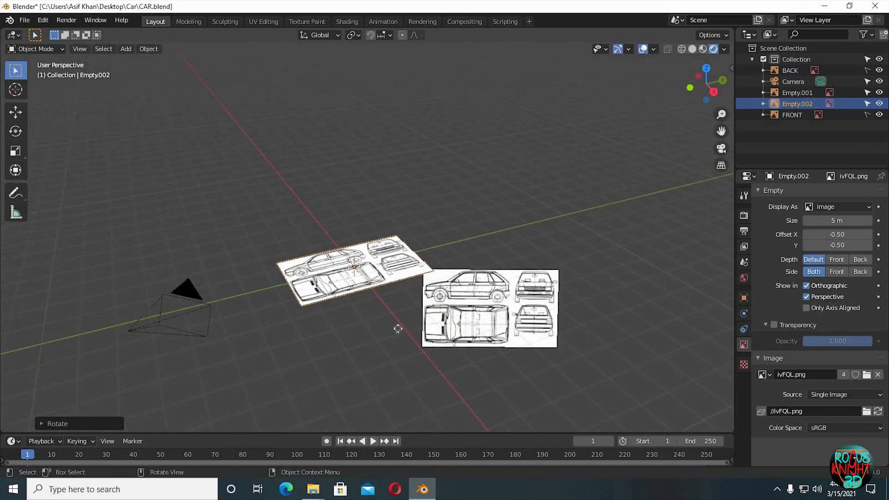
{"action": "key", "text": "KP_7"}
{"action": "scroll", "coordinate": [430, 324], "scroll_direction": "up", "scroll_amount": 3}
{"action": "scroll", "coordinate": [504, 251], "scroll_direction": "up", "scroll_amount": 2}
{"action": "key", "text": "g"}
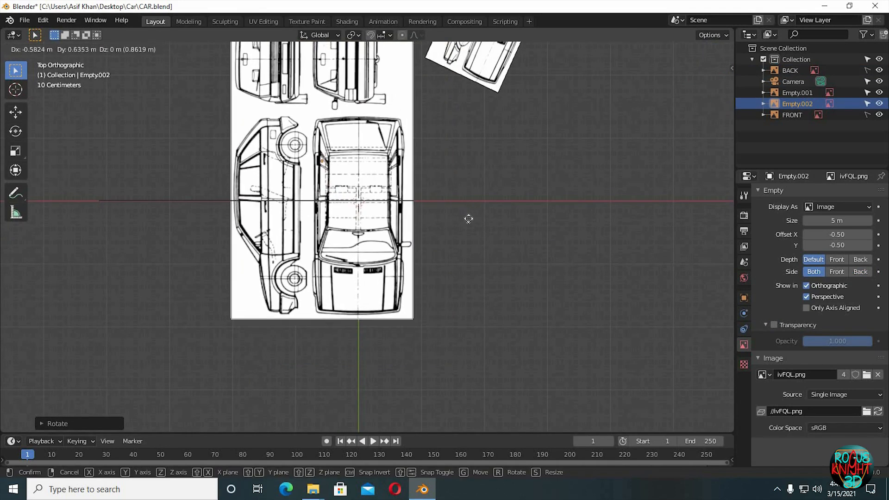
{"action": "left_click", "coordinate": [468, 218]}
{"action": "scroll", "coordinate": [490, 244], "scroll_direction": "up", "scroll_amount": 5}
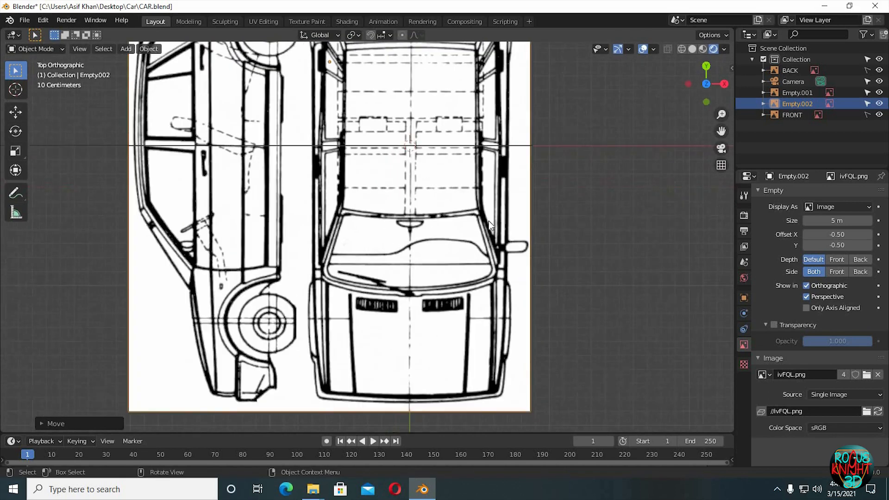
{"action": "scroll", "coordinate": [422, 231], "scroll_direction": "down", "scroll_amount": 3}
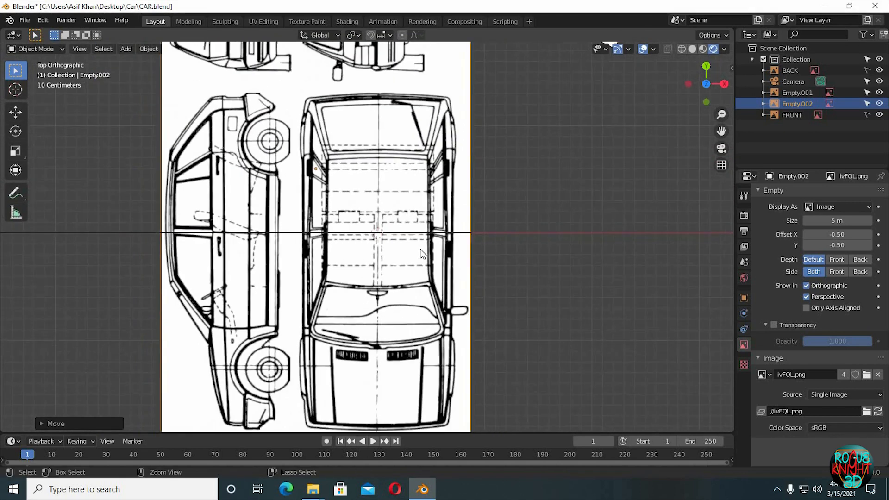
- Rename the Empty.002 blueprint as TOP
{"action": "scroll", "coordinate": [444, 277], "scroll_direction": "down", "scroll_amount": 2}
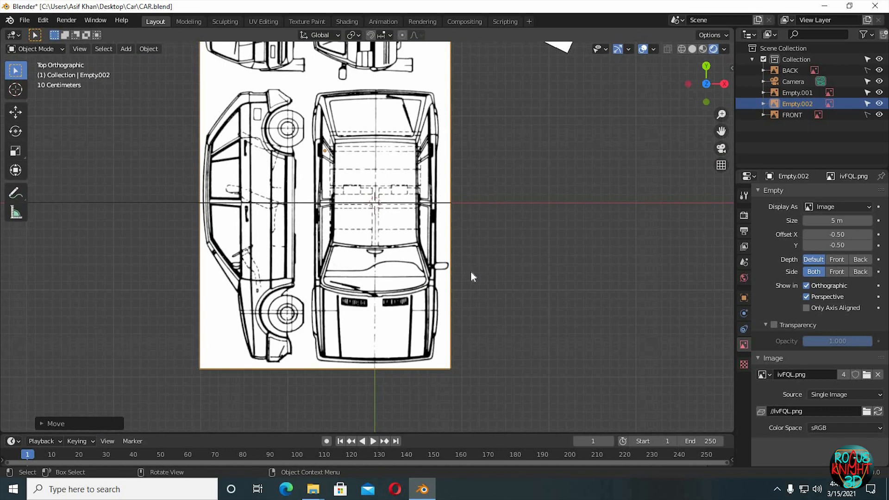
{"action": "double_click", "coordinate": [797, 103]}
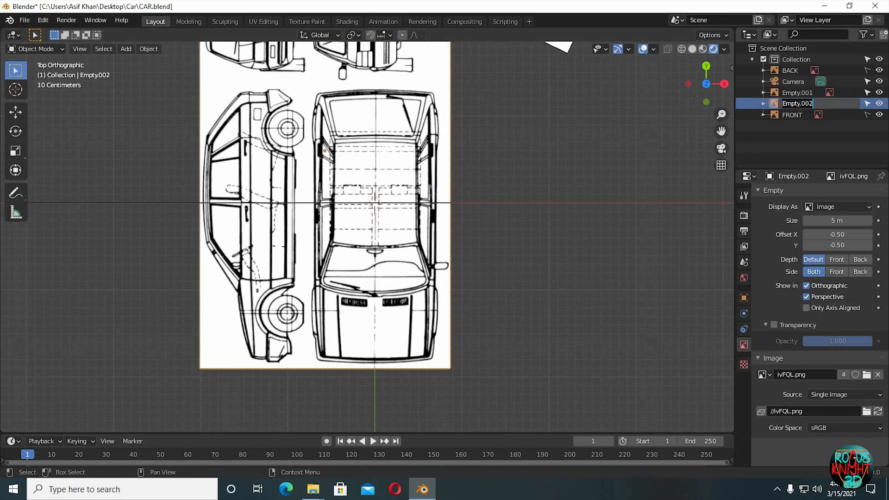
{"action": "key", "text": "Return"}
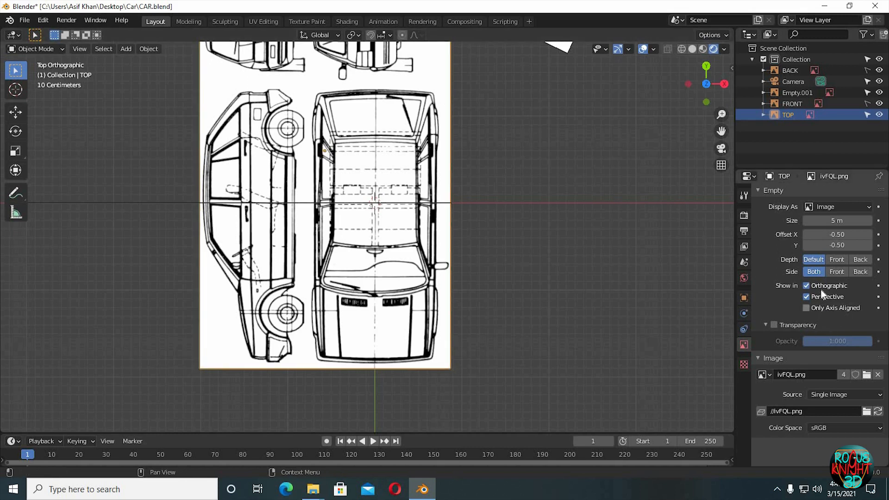
- Hide the TOP blueprint in perspective and enable transparency with an opacity of about 0.189
{"action": "left_click", "coordinate": [808, 298]}
{"action": "left_click", "coordinate": [774, 324]}
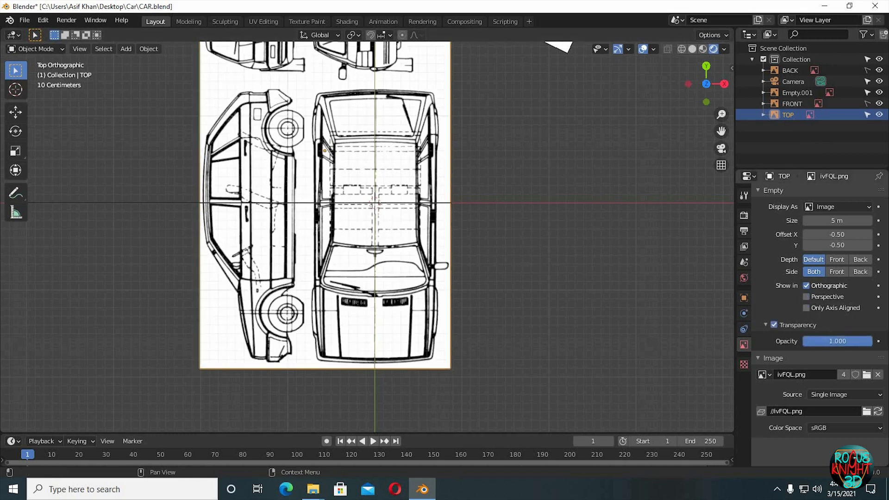
{"action": "left_click_drag", "start_coordinate": [839, 341], "coordinate": [783, 341]}
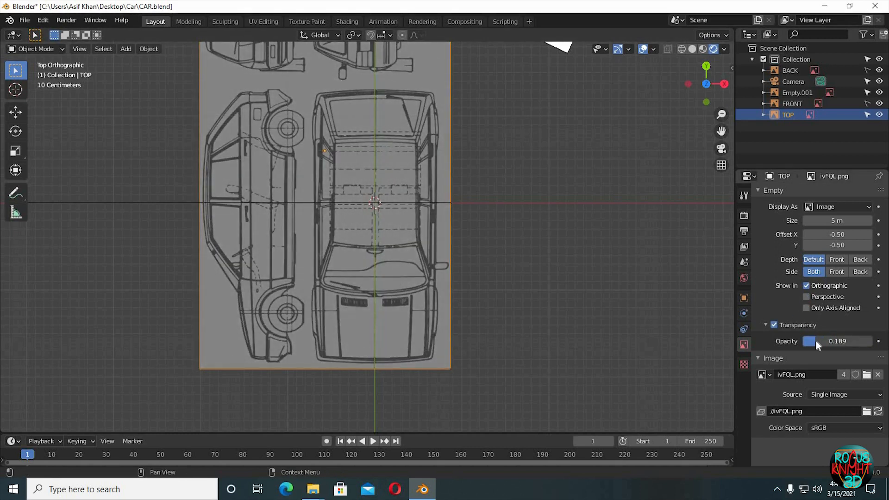
{"action": "left_click", "coordinate": [620, 261]}
- Clear the location and rotation of the remaining Empty.001 blueprint
{"action": "middle_click_drag", "start_coordinate": [620, 260], "coordinate": [548, 210]}
{"action": "left_click", "coordinate": [548, 211]}
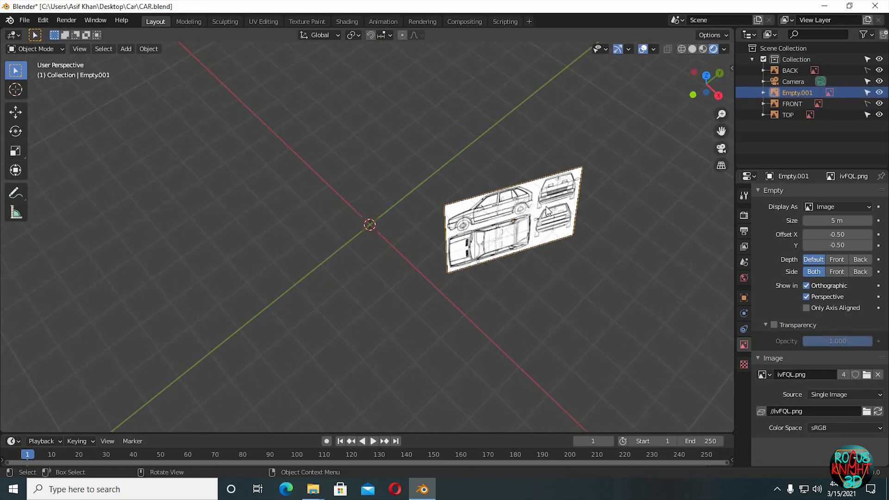
{"action": "key", "text": "alt+r"}
- Rotate the Empty.001 blueprint 90° about the global Z axis and 90° about the global Y axis to stand upright
{"action": "key", "text": "r"}
{"action": "key", "text": "9"}
{"action": "key", "text": "0"}
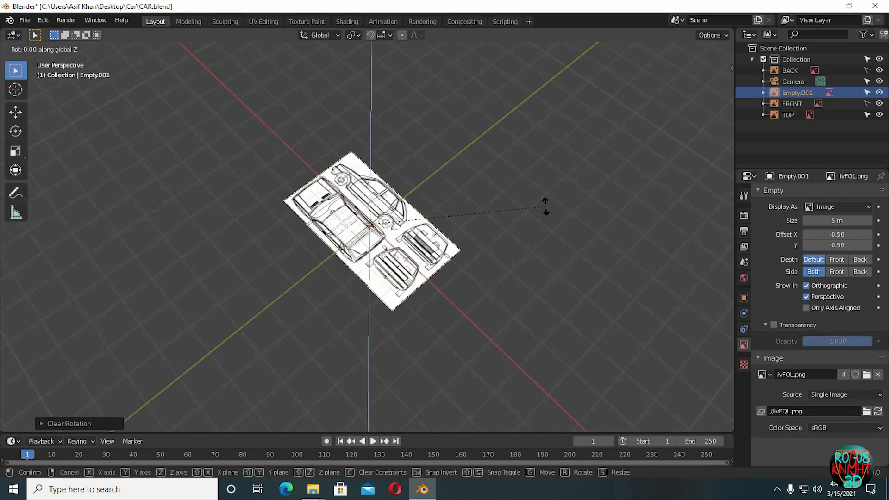
{"action": "key", "text": "Return"}
{"action": "key", "text": "r"}
{"action": "key", "text": "x"}
{"action": "key", "text": "9"}
{"action": "key", "text": "0"}
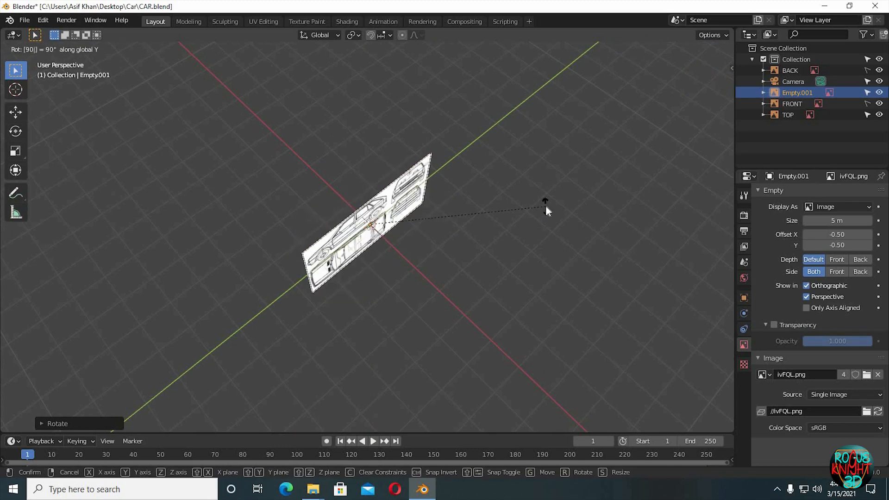
{"action": "key", "text": "Return"}
- In the right orthographic view, move the Empty.001 blueprint so the car's side drawing is centred over the world origin
{"action": "middle_click_drag", "start_coordinate": [542, 212], "coordinate": [478, 185]}
{"action": "key", "text": "KP_3"}
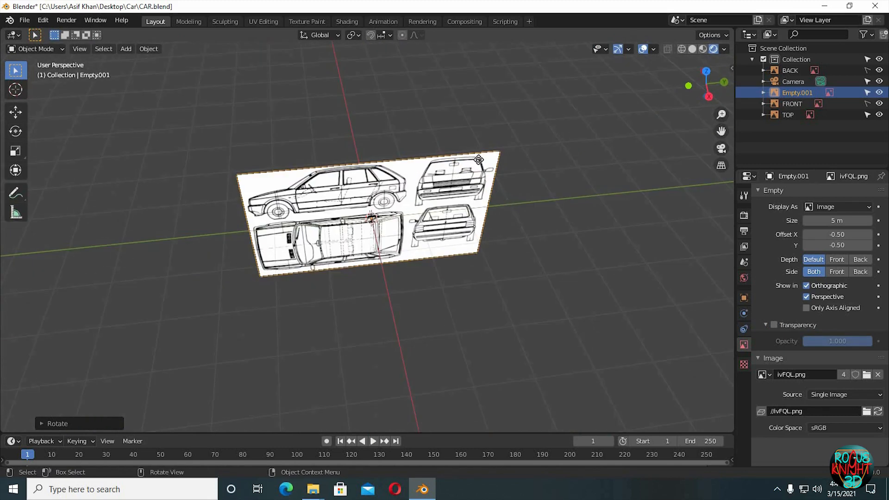
{"action": "scroll", "coordinate": [591, 219], "scroll_direction": "up", "scroll_amount": 3}
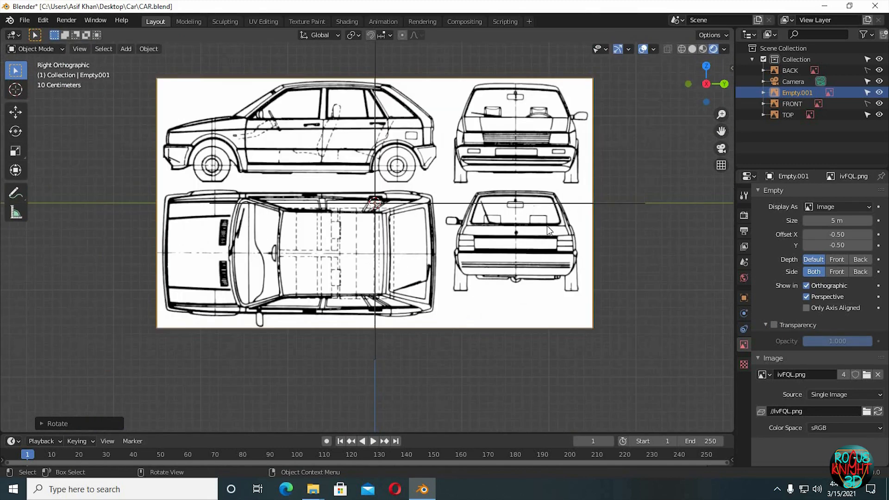
{"action": "key", "text": "g"}
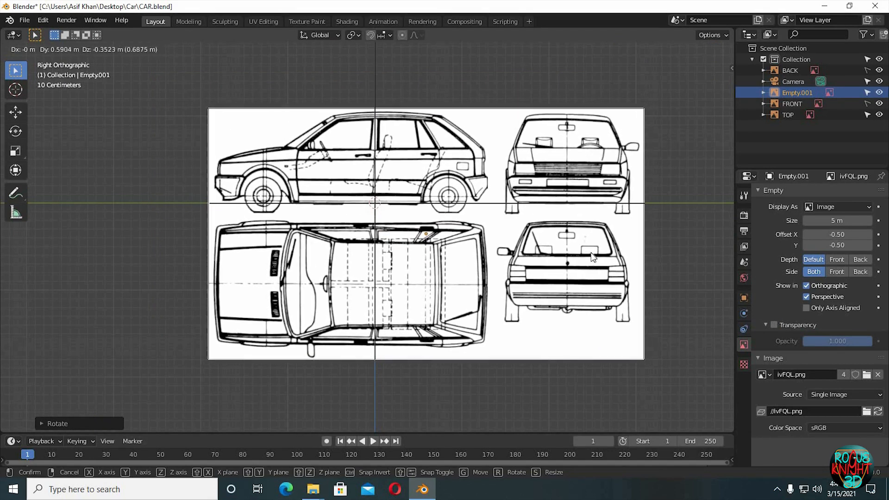
{"action": "left_click", "coordinate": [579, 209]}
- Fine-tune the Empty.001 blueprint along Z so the underside of the side drawing meets the ground line
{"action": "scroll", "coordinate": [567, 233], "scroll_direction": "up", "scroll_amount": 4}
{"action": "key", "text": "g"}
{"action": "key", "text": "z"}
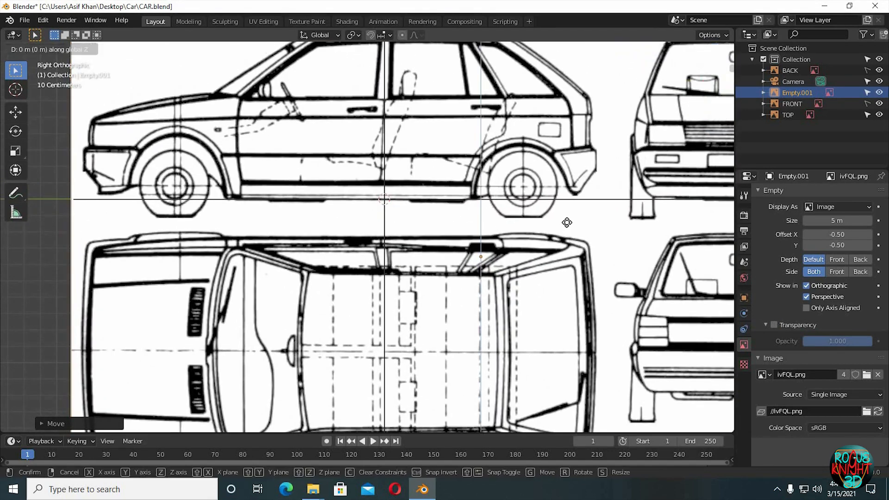
{"action": "left_click", "coordinate": [571, 269], "text": "shift"}
- Rename the Empty.001 blueprint as SIDE
{"action": "scroll", "coordinate": [573, 273], "scroll_direction": "down", "scroll_amount": 3}
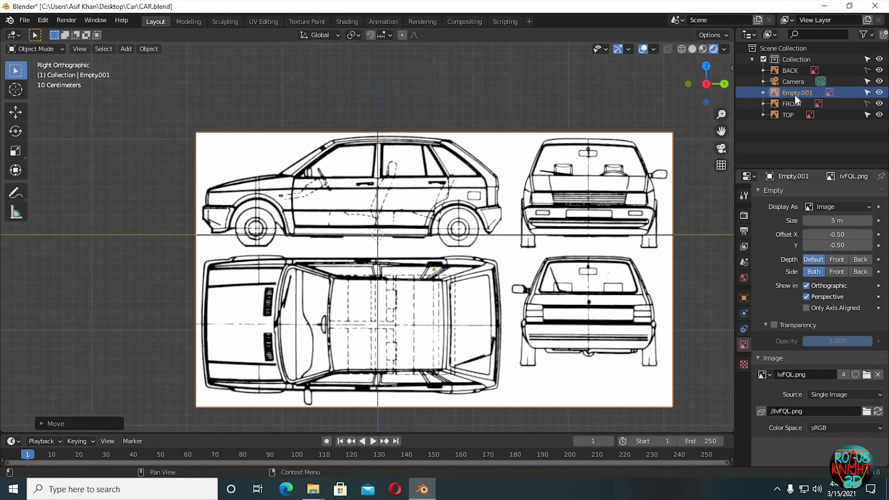
{"action": "double_click", "coordinate": [795, 94]}
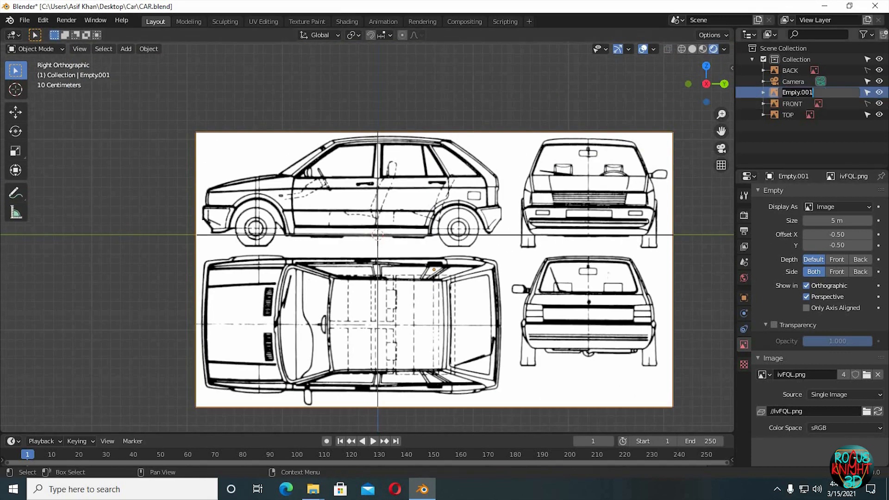
{"action": "type", "text": "SIDE"}
{"action": "key", "text": "Return"}
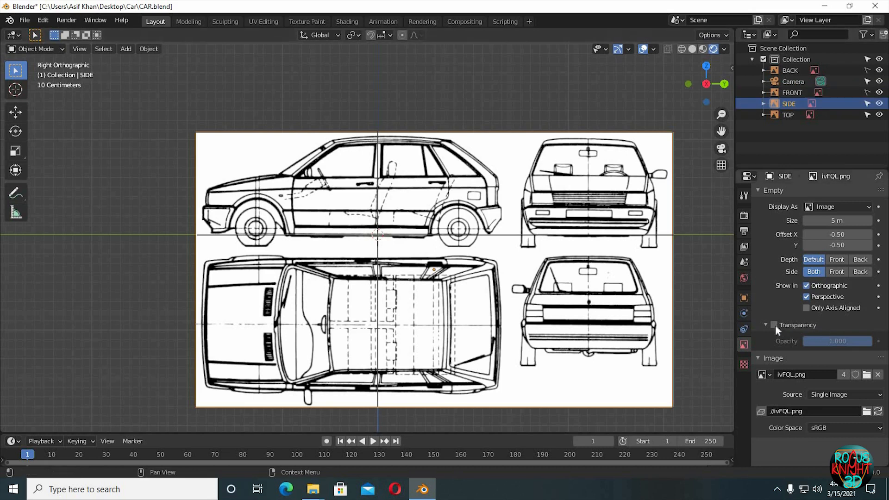
- Enable transparency for the SIDE blueprint at 0.236 opacity and turn off its display in perspective views
{"action": "left_click", "coordinate": [774, 325]}
{"action": "left_click_drag", "start_coordinate": [861, 343], "coordinate": [820, 343]}
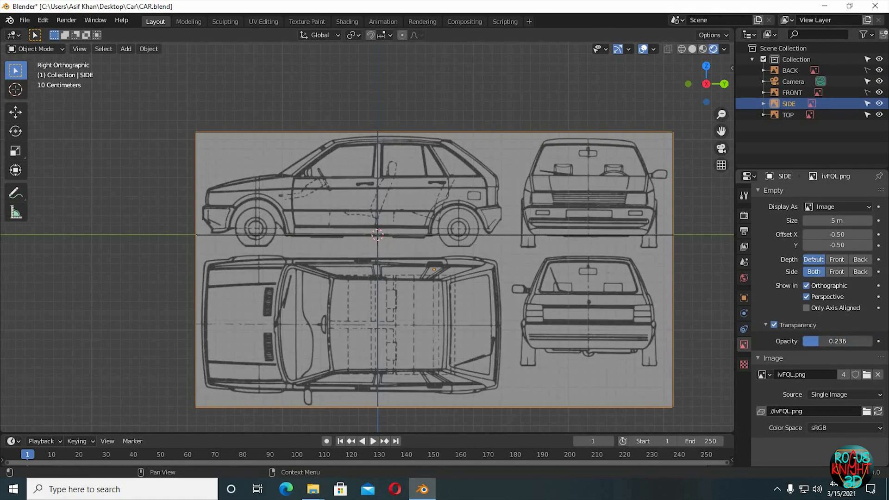
{"action": "middle_click_drag", "start_coordinate": [610, 257], "coordinate": [583, 273]}
{"action": "left_click", "coordinate": [808, 298]}
- Check the blueprints in the front, right, left and back orthographic views and save the file as 1 reference images.blend
{"action": "key", "text": "KP_1"}
{"action": "key", "text": "KP_3"}
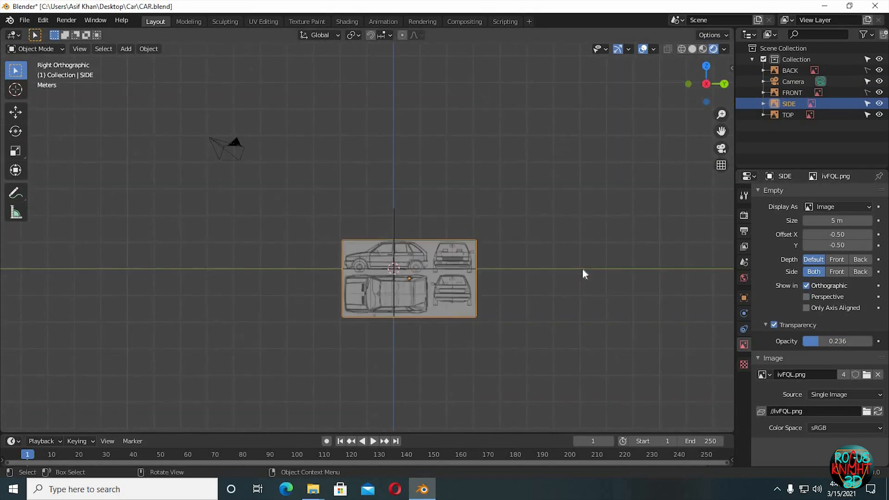
{"action": "key", "text": "KP_1"}
{"action": "key", "text": "KP_3"}
{"action": "key", "text": "ctrl+KP_3"}
{"action": "key", "text": "KP_1"}
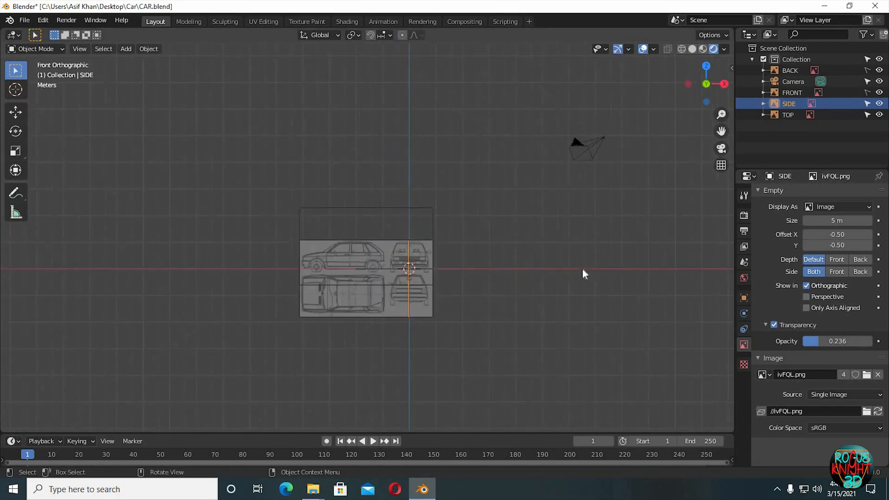
{"action": "key", "text": "ctrl+KP_1"}
{"action": "key", "text": "ctrl+s"}
- Add a cube mesh at the world origin
{"action": "middle_click_drag", "start_coordinate": [360, 229], "coordinate": [410, 236]}
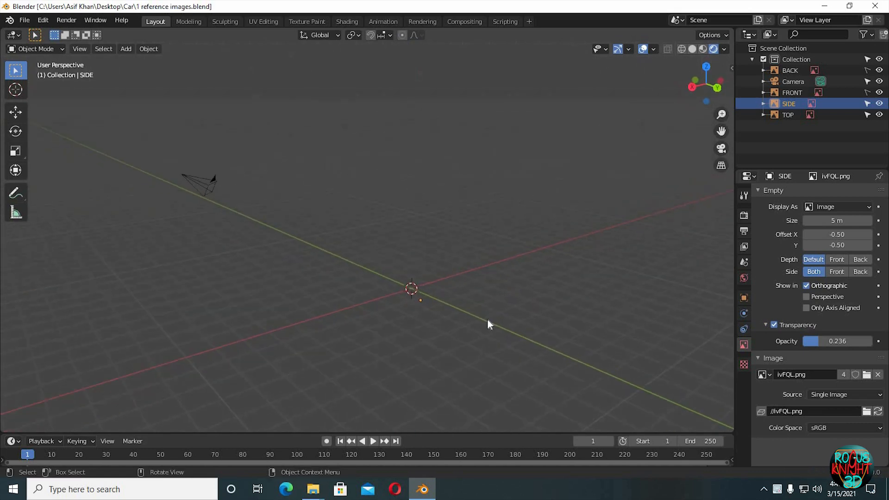
{"action": "key", "text": "shift+a"}
{"action": "mouse_move", "coordinate": [468, 253]}
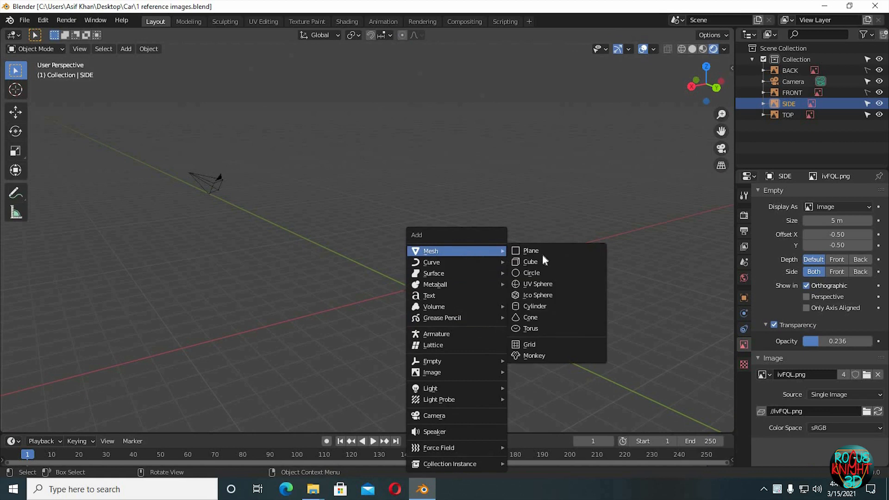
{"action": "left_click", "coordinate": [530, 262]}
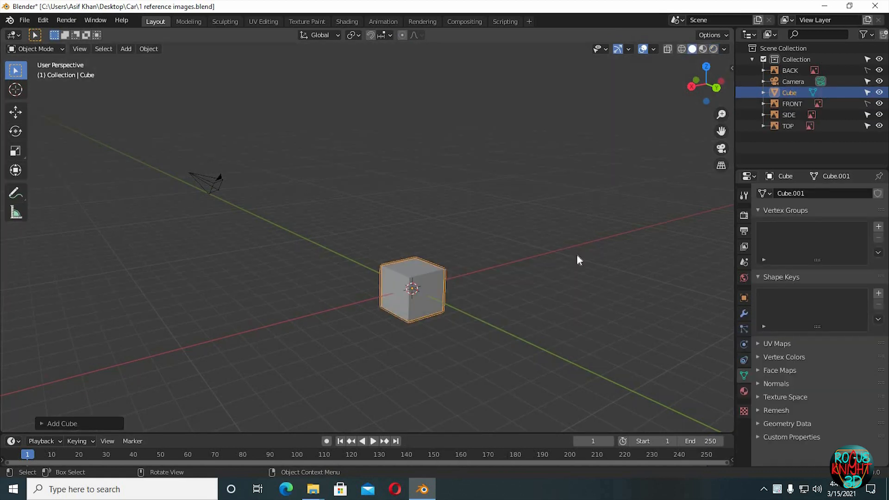
- In the right orthographic view, scale the cube down uniformly and place it over the front door of the side drawing
{"action": "key", "text": "KP_3"}
{"action": "scroll", "coordinate": [526, 298], "scroll_direction": "up", "scroll_amount": 7}
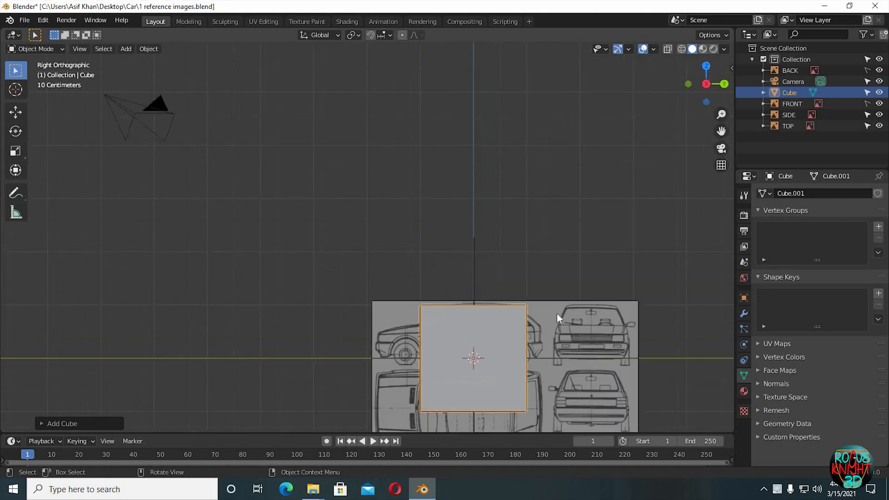
{"action": "middle_click_drag", "start_coordinate": [426, 147], "coordinate": [295, 44], "text": "shift"}
{"action": "scroll", "coordinate": [605, 327], "scroll_direction": "up", "scroll_amount": 2}
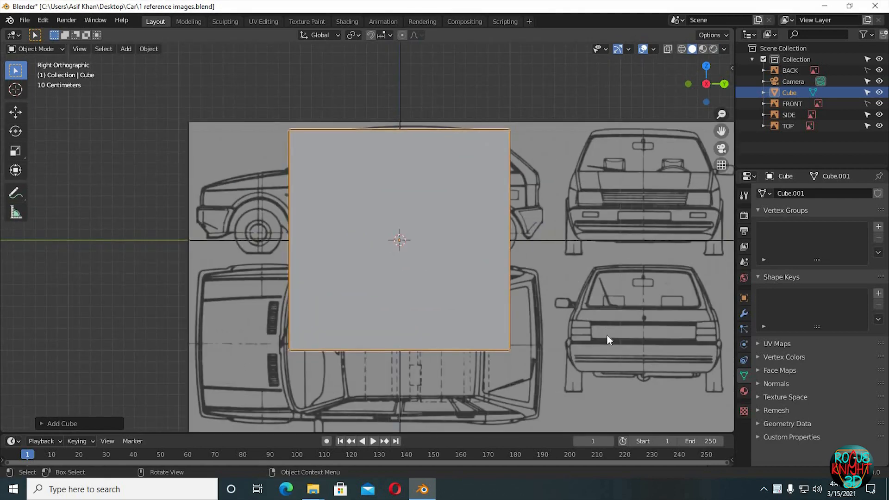
{"action": "key", "text": "g"}
{"action": "left_click", "coordinate": [628, 370]}
{"action": "key", "text": "s"}
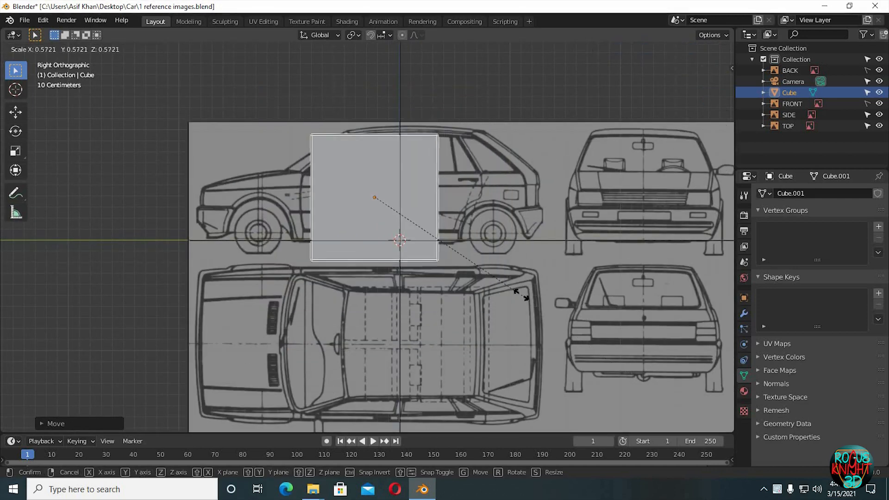
{"action": "left_click", "coordinate": [481, 267]}
{"action": "key", "text": "g"}
{"action": "left_click", "coordinate": [493, 259]}
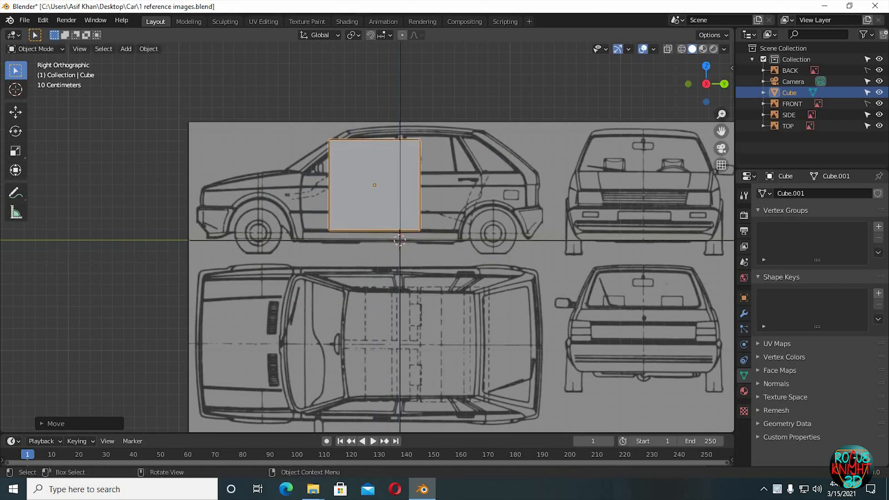
{"action": "key", "text": "s"}
{"action": "left_click", "coordinate": [509, 272]}
- Flatten the cube along Z to the height of the lower car body and move it down along Z to the ground line
{"action": "key", "text": "s"}
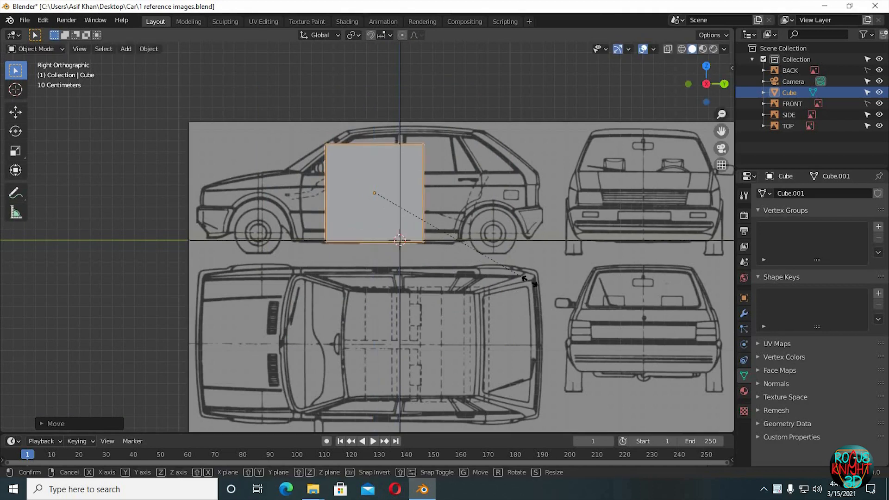
{"action": "key", "text": "z"}
{"action": "left_click", "coordinate": [469, 262]}
{"action": "key", "text": "g"}
{"action": "key", "text": "z"}
{"action": "left_click", "coordinate": [468, 276]}
{"action": "key", "text": "g"}
{"action": "key", "text": "z"}
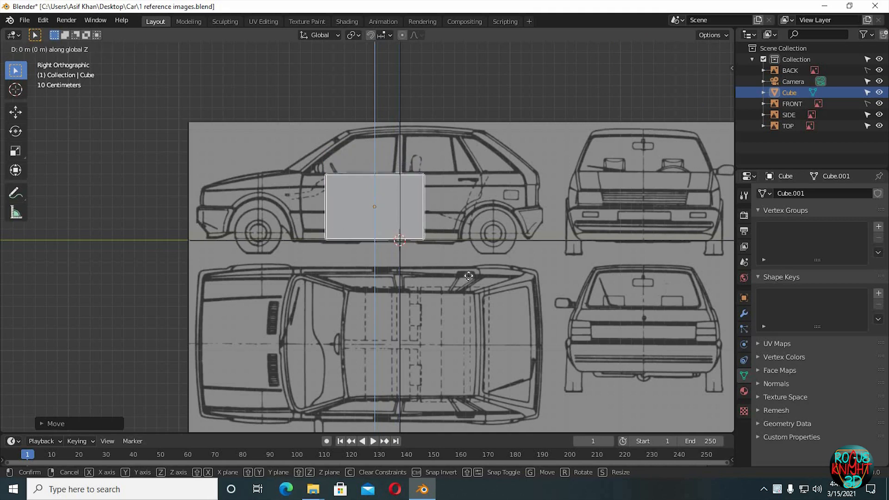
{"action": "left_click", "coordinate": [468, 276]}
- Move the cube about -1.08 m along Y over the car's front end
{"action": "key", "text": "g"}
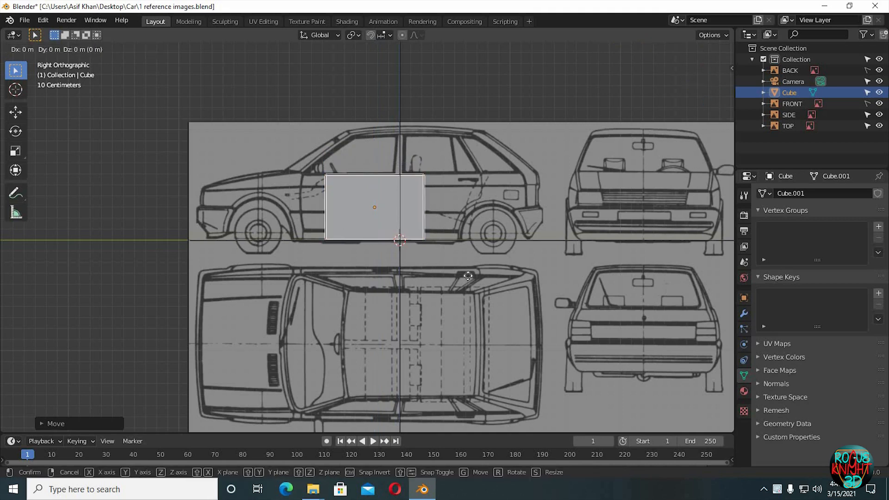
{"action": "key", "text": "y"}
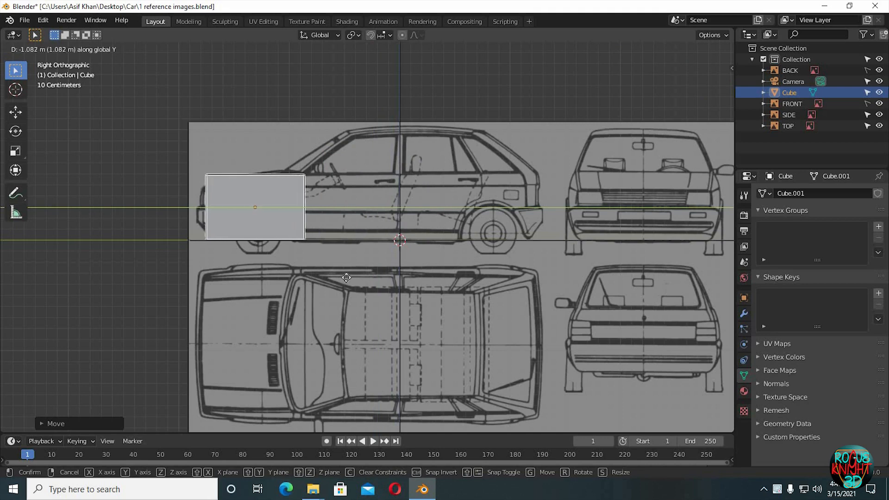
{"action": "left_click", "coordinate": [347, 277]}
- Set the SIDE blueprint's depth to Front so it draws over the cube
{"action": "scroll", "coordinate": [404, 309], "scroll_direction": "up", "scroll_amount": 2}
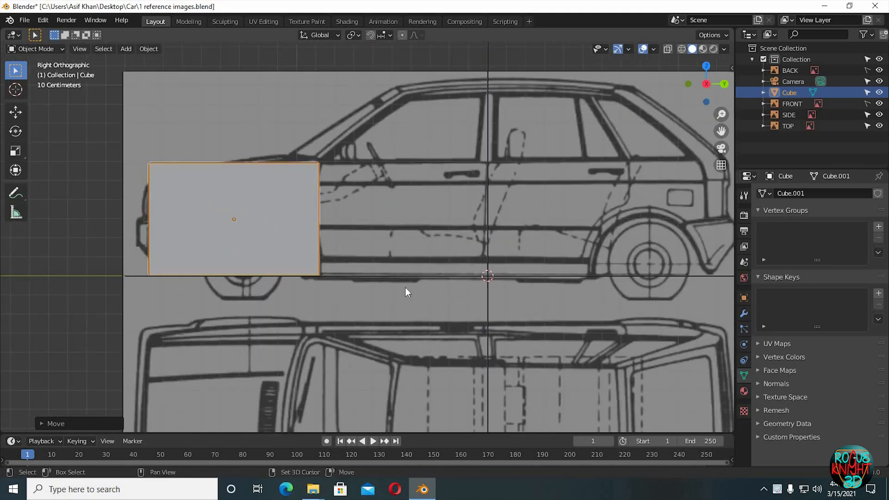
{"action": "left_click", "coordinate": [412, 208]}
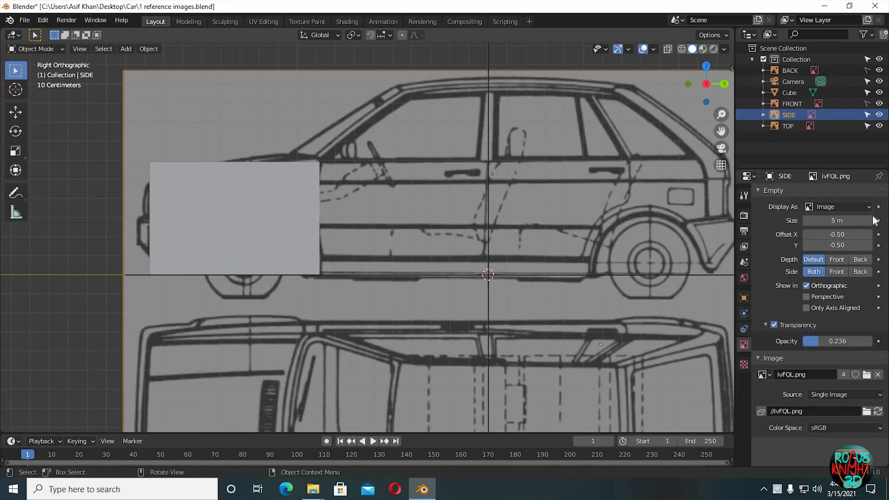
{"action": "left_click", "coordinate": [837, 259]}
- Nudge the cube slightly down to the side drawing's sill line and fine-tune its scale along Z
{"action": "scroll", "coordinate": [216, 193], "scroll_direction": "up", "scroll_amount": 1}
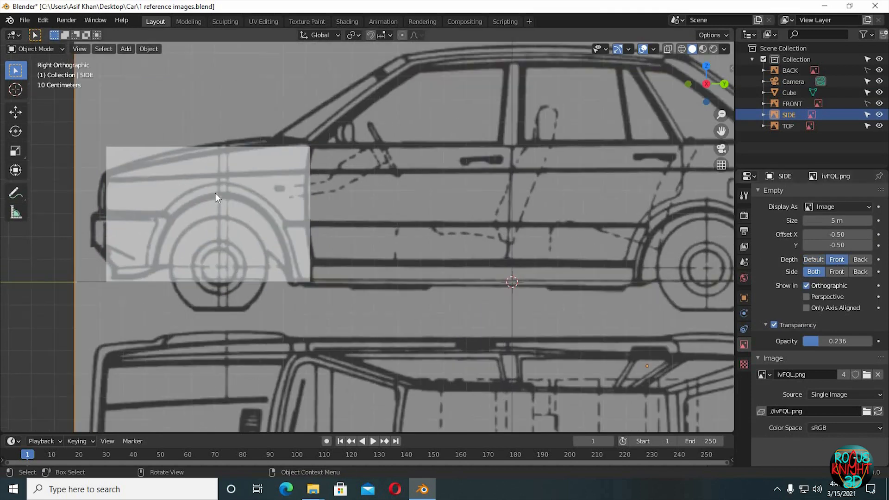
{"action": "left_click", "coordinate": [227, 163]}
{"action": "key", "text": "g"}
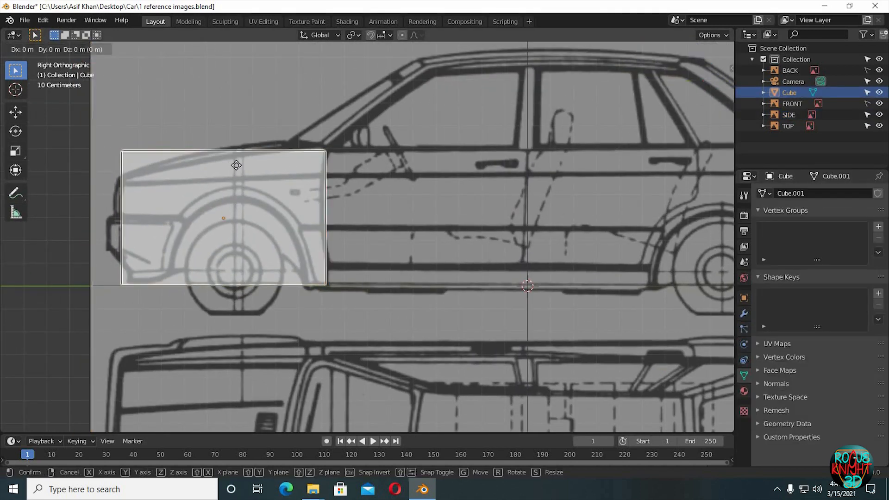
{"action": "key", "text": "x"}
{"action": "left_click", "coordinate": [298, 185]}
{"action": "key", "text": "s"}
{"action": "key", "text": "z"}
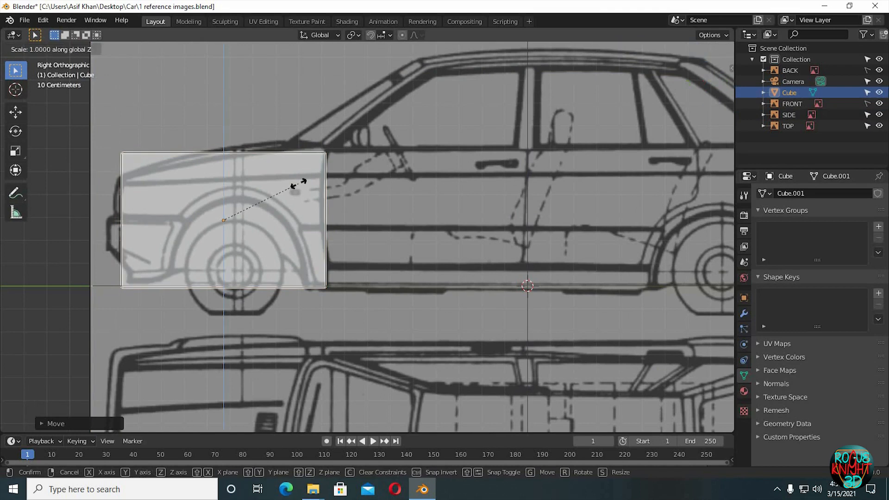
{"action": "left_click", "coordinate": [302, 186]}
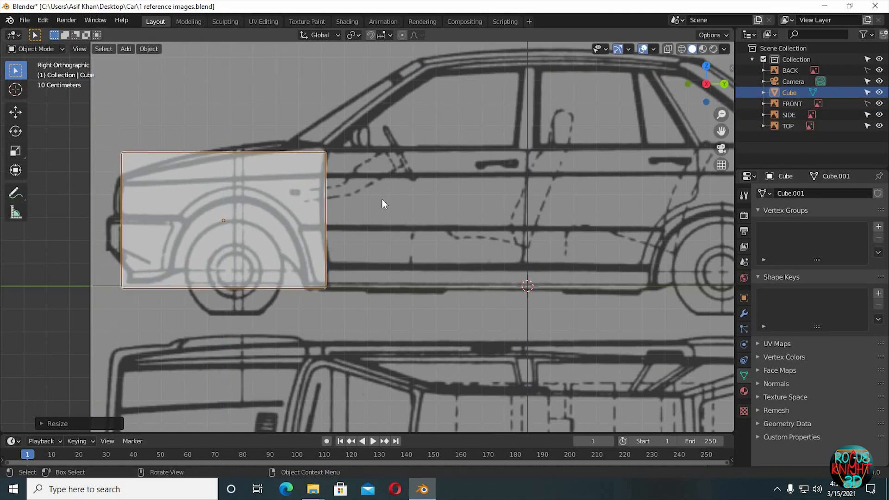
- In Edit Mode, select the cube's rear-facing face and extrude it along Y to the rear end of the side drawing
{"action": "middle_click_drag", "start_coordinate": [357, 205], "coordinate": [335, 232]}
{"action": "key", "text": "Tab"}
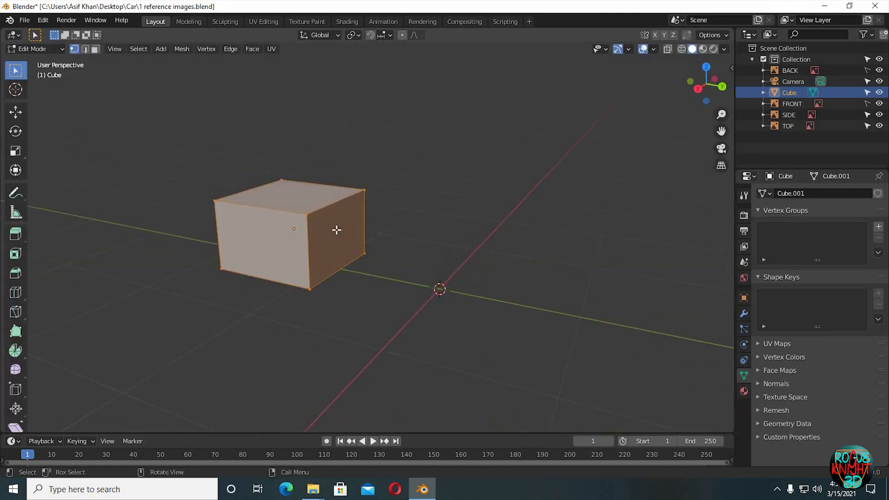
{"action": "left_click", "coordinate": [95, 49]}
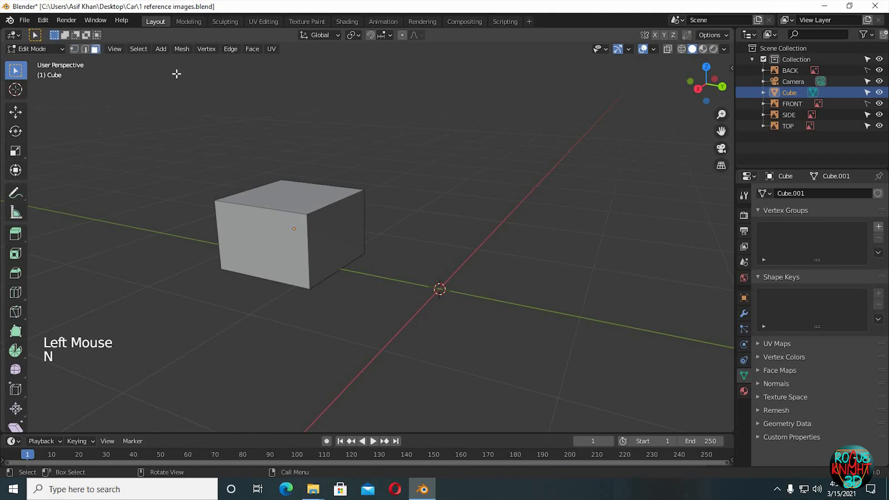
{"action": "key", "text": "1"}
{"action": "key", "text": "2"}
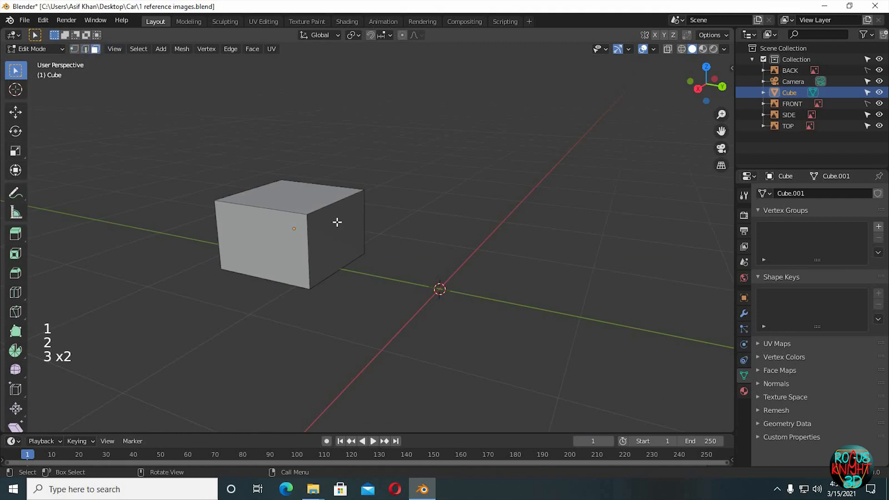
{"action": "left_click", "coordinate": [311, 214]}
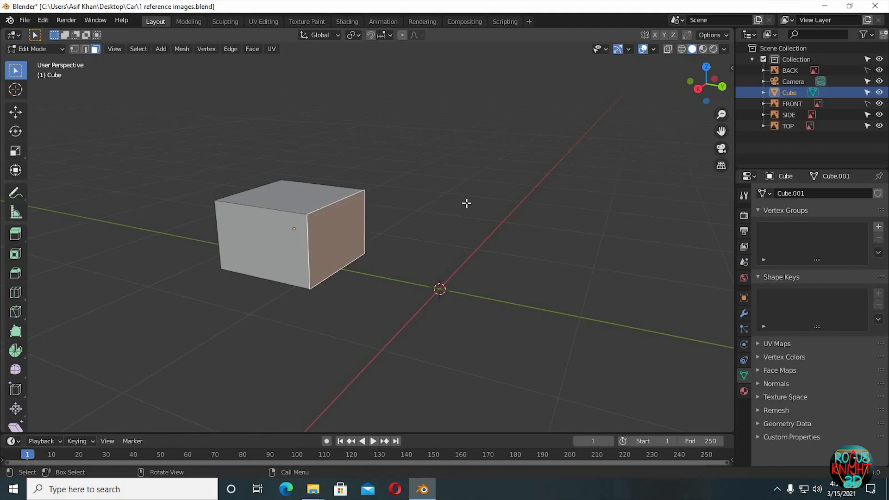
{"action": "key", "text": "KP_3"}
{"action": "scroll", "coordinate": [506, 236], "scroll_direction": "up", "scroll_amount": 3}
{"action": "middle_click_drag", "start_coordinate": [370, 234], "coordinate": [246, 223], "text": "shift"}
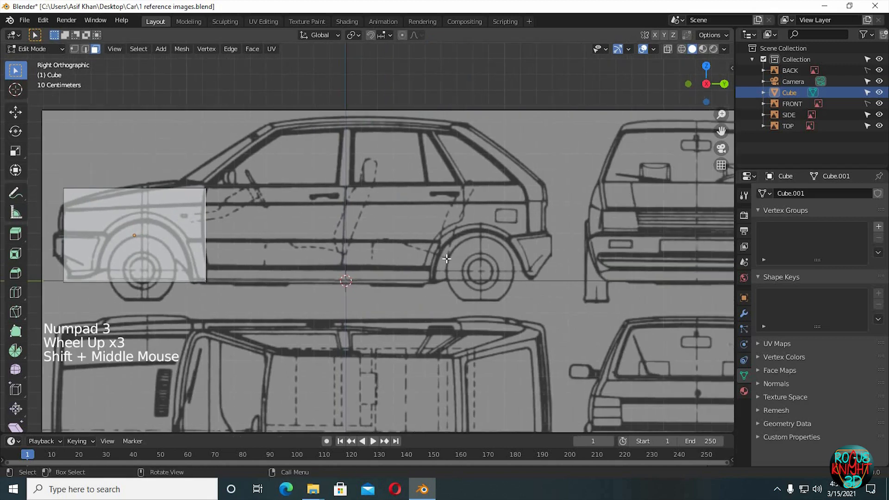
{"action": "key", "text": "e"}
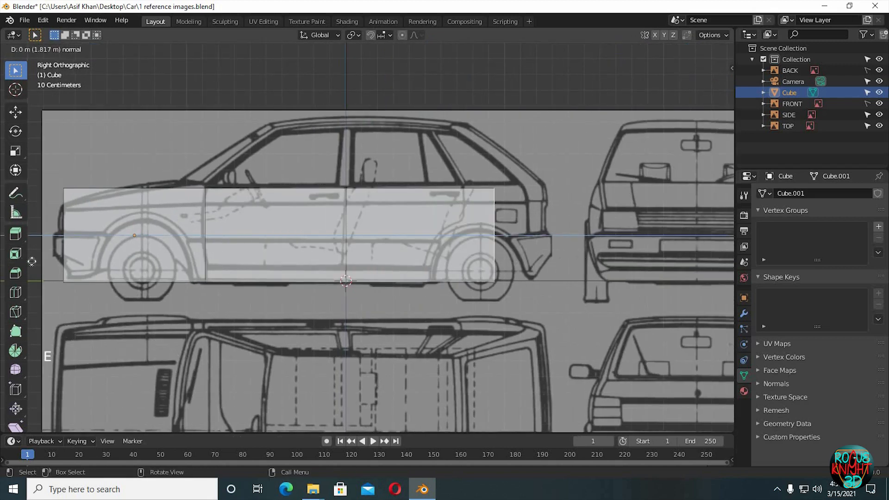
{"action": "left_click", "coordinate": [56, 262]}
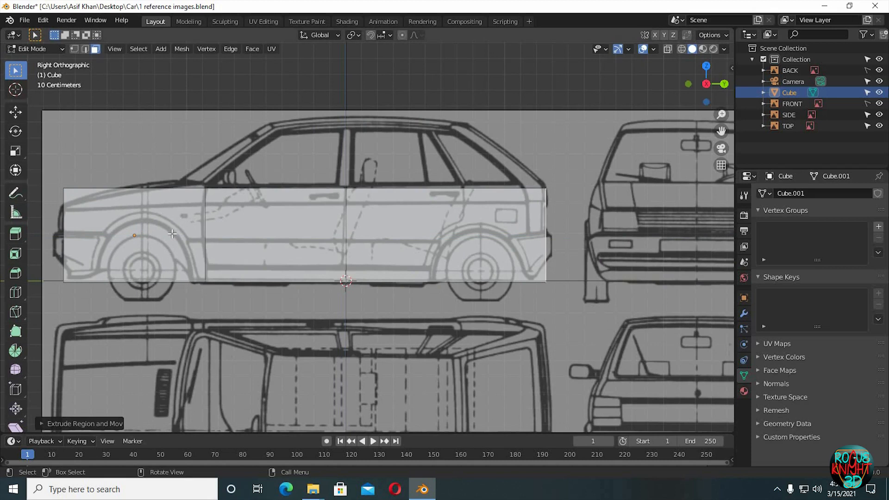
- Select the vertical edge loop behind the front wheel and edge-slide it forward by a factor of about -0.12 to the windscreen base
{"action": "left_click", "coordinate": [75, 50]}
{"action": "left_click", "coordinate": [207, 200], "text": "alt"}
{"action": "left_click", "coordinate": [206, 200], "text": "alt"}
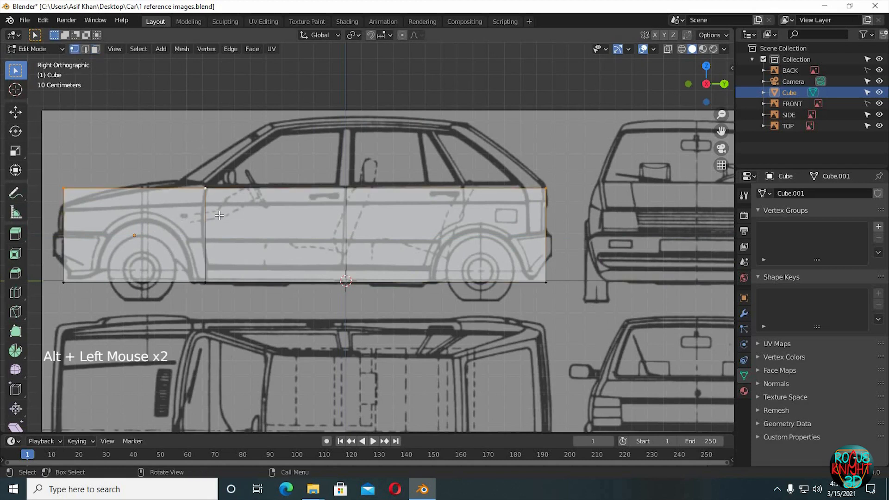
{"action": "left_click", "coordinate": [212, 223], "text": "alt"}
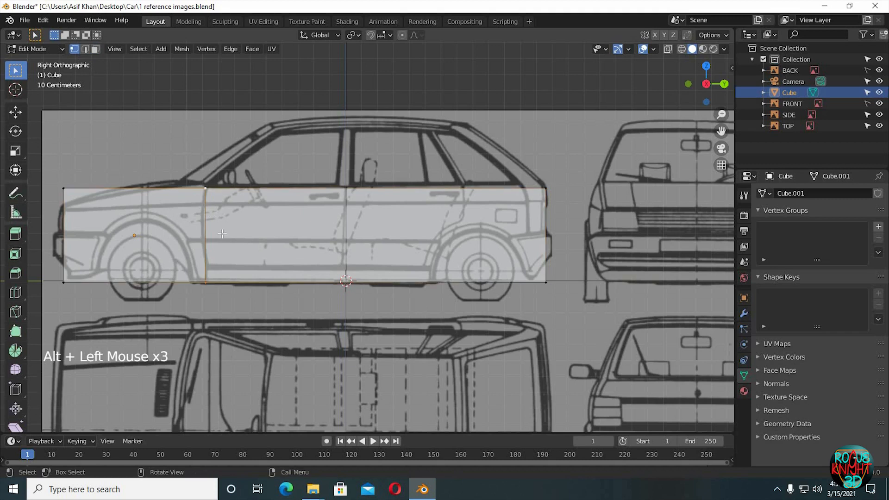
{"action": "key", "text": "g"}
{"action": "key", "text": "g"}
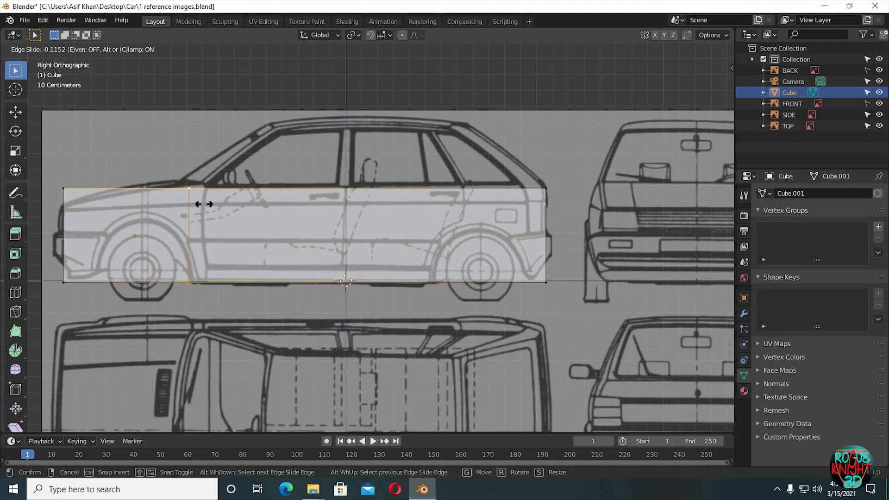
{"action": "left_click", "coordinate": [203, 204]}
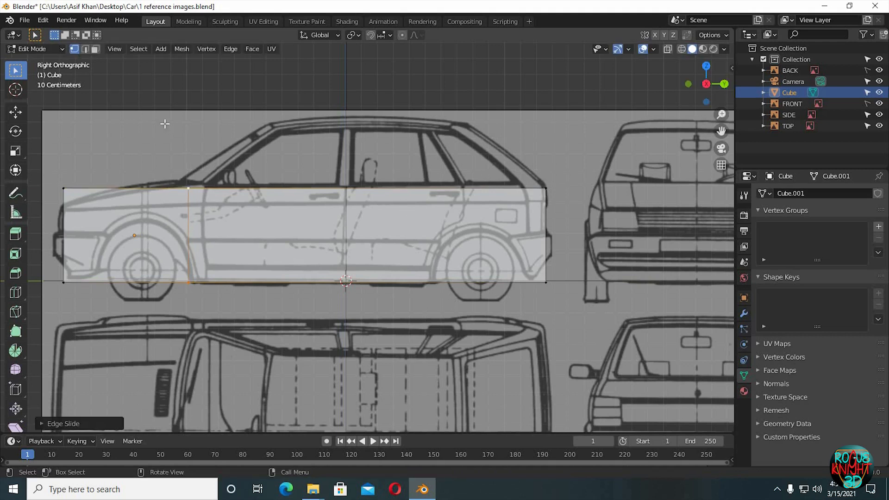
- Select the upper face of the long rear section and extrude it up about 0.42 m to the roof line
{"action": "left_click", "coordinate": [95, 49]}
{"action": "scroll", "coordinate": [334, 227], "scroll_direction": "down", "scroll_amount": 4}
{"action": "middle_click_drag", "start_coordinate": [334, 224], "coordinate": [332, 222]}
{"action": "left_click", "coordinate": [332, 211]}
{"action": "key", "text": "KP_3"}
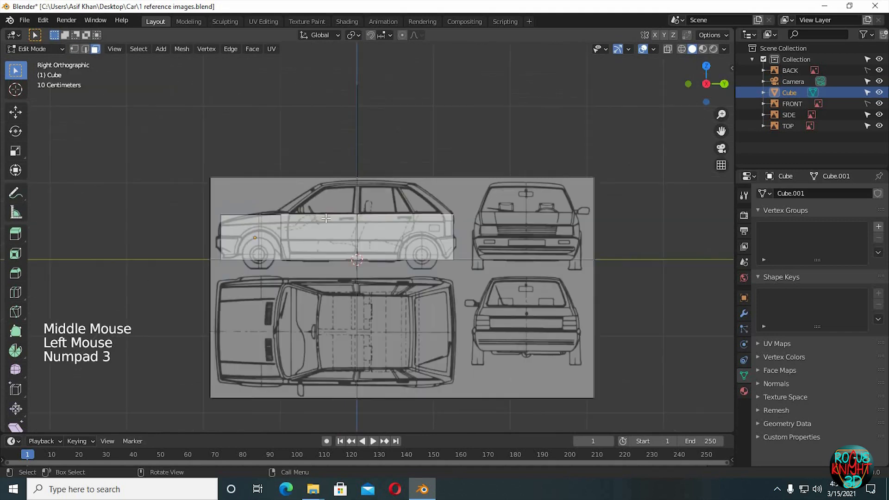
{"action": "scroll", "coordinate": [326, 218], "scroll_direction": "up", "scroll_amount": 4}
{"action": "key", "text": "e"}
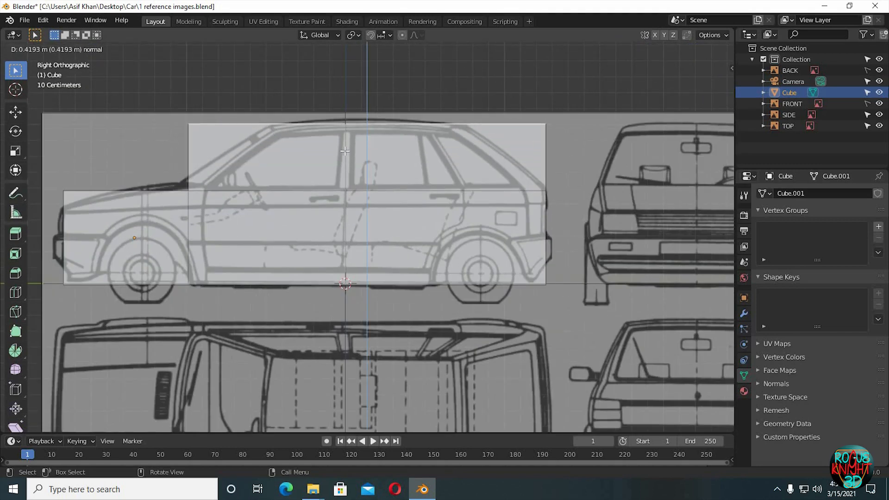
{"action": "left_click", "coordinate": [343, 155]}
- With vertex selection and X-ray on, move the front roof vertices about 0.53 m along Y to the top of the windscreen
{"action": "left_click", "coordinate": [73, 49]}
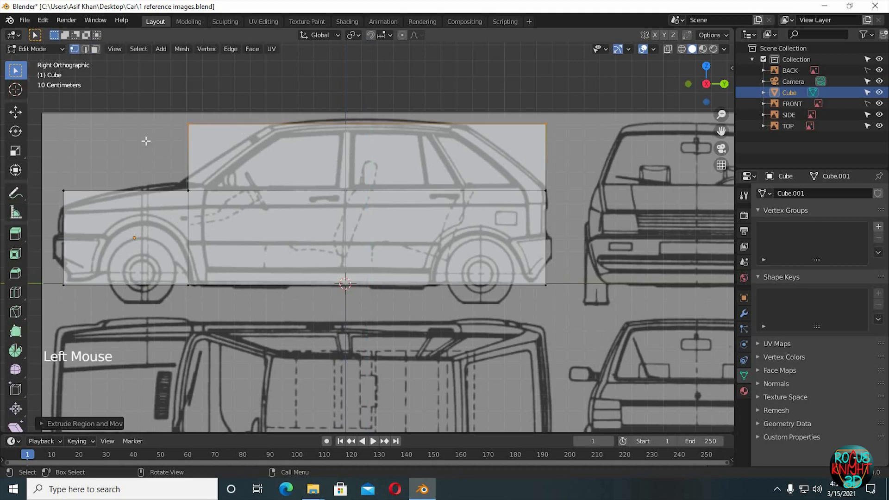
{"action": "left_click", "coordinate": [667, 49]}
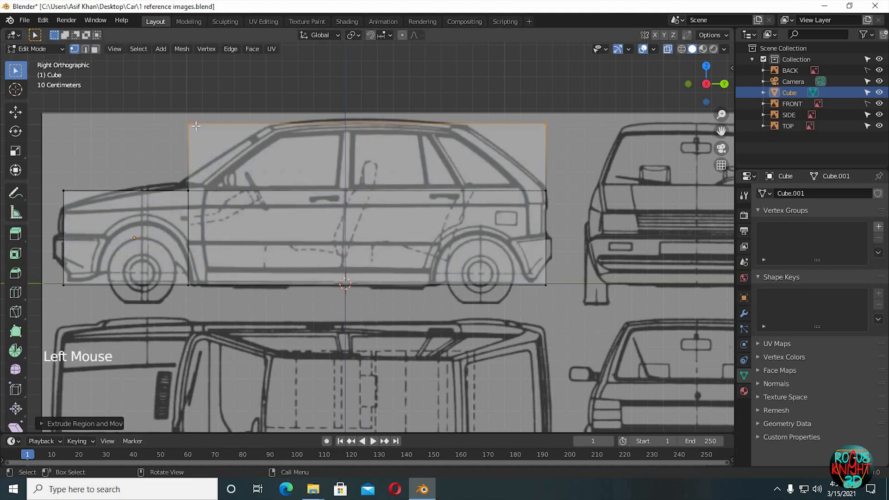
{"action": "left_click", "coordinate": [220, 87]}
{"action": "key", "text": "g"}
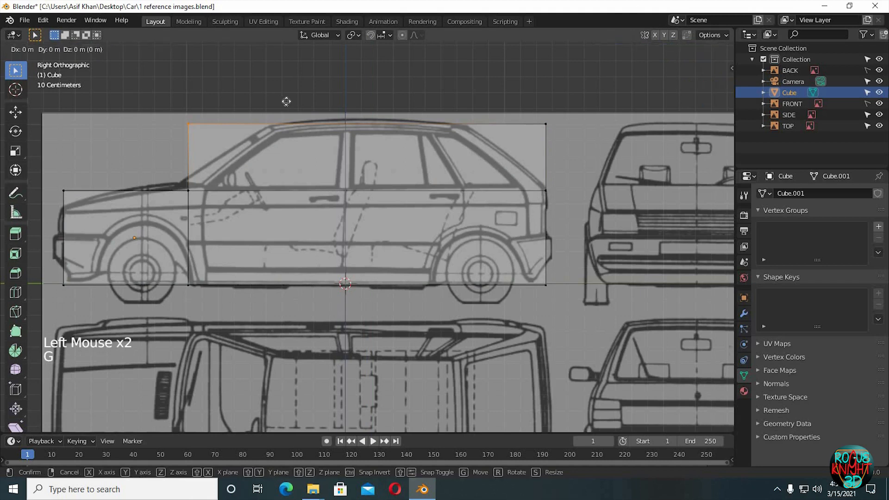
{"action": "key", "text": "y"}
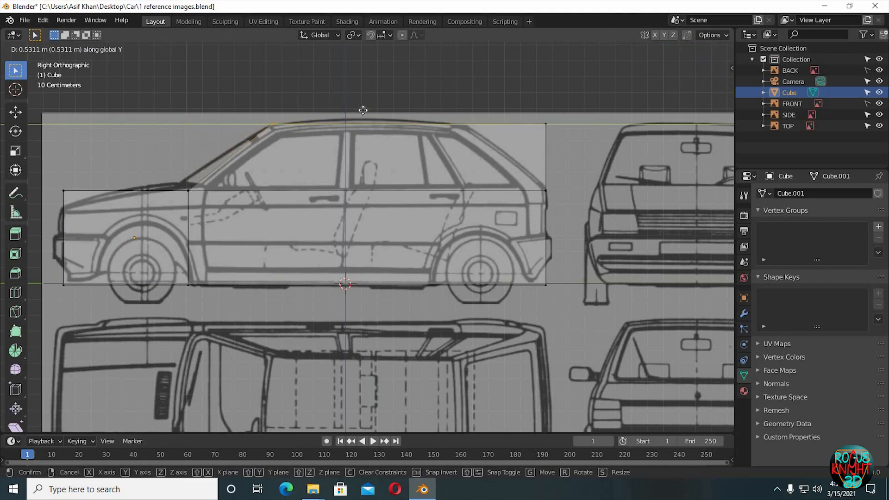
{"action": "left_click", "coordinate": [363, 110]}
- Move the rear roof vertices about -0.51 m along Y to where the side drawing's roof meets the rear window
{"action": "left_click", "coordinate": [517, 152]}
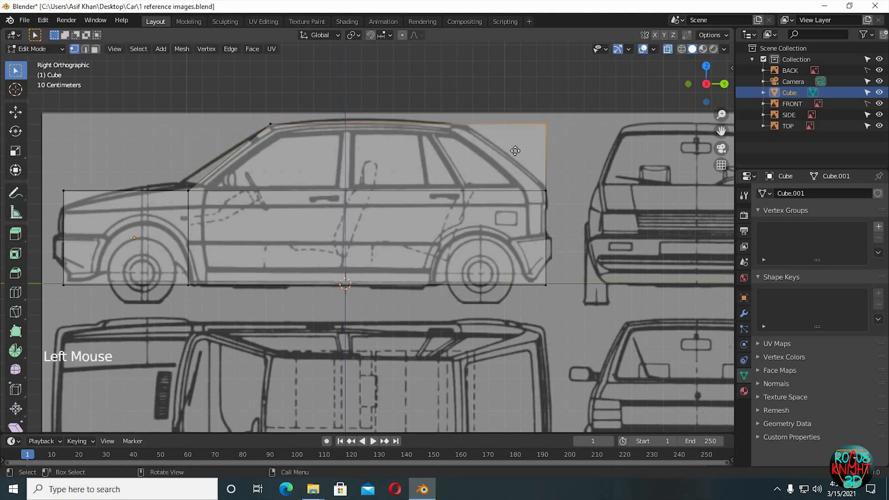
{"action": "key", "text": "g"}
{"action": "key", "text": "y"}
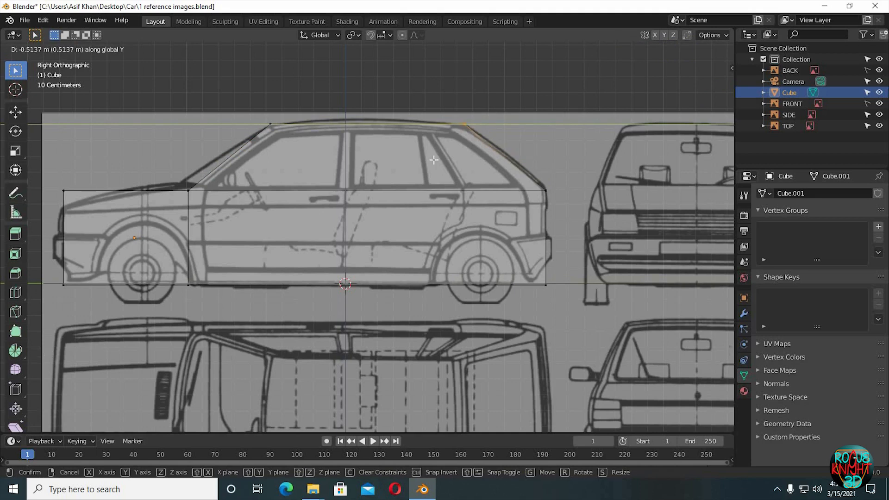
{"action": "left_click", "coordinate": [434, 160]}
- Edge-slide the vertices at the windscreen base slightly forward along the bonnet edge
{"action": "middle_click_drag", "start_coordinate": [434, 160], "coordinate": [374, 200], "text": "shift"}
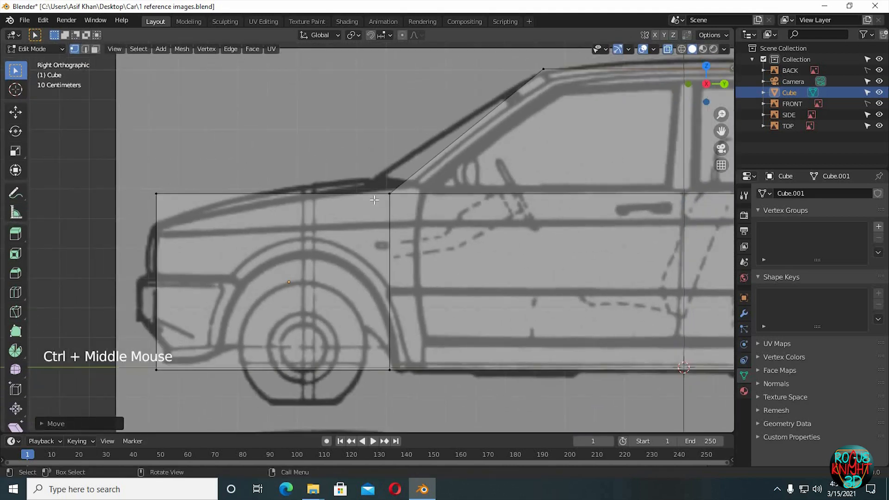
{"action": "left_click", "coordinate": [407, 184]}
{"action": "key", "text": "g"}
{"action": "key", "text": "z"}
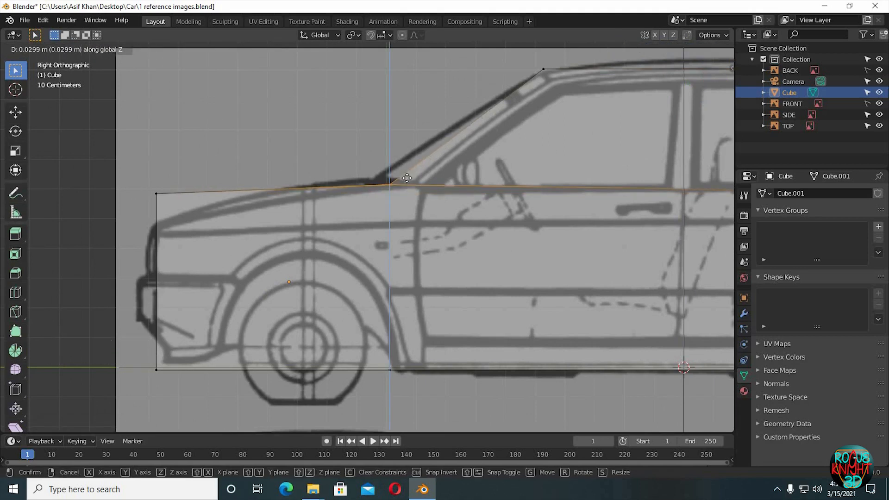
{"action": "key", "text": "g"}
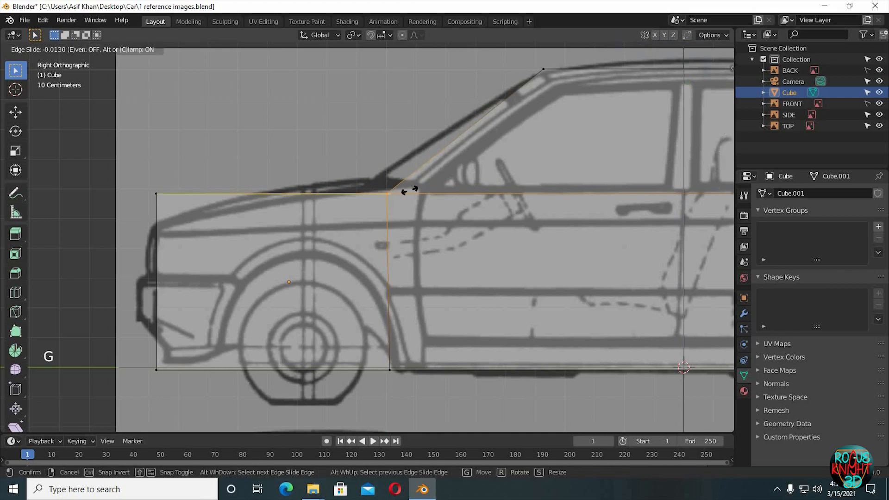
{"action": "left_click", "coordinate": [248, 204]}
- Lower the bonnet's front vertices about 0.1 m along Z to the nose of the side drawing
{"action": "left_click_drag", "start_coordinate": [132, 220], "coordinate": [195, 169]}
{"action": "key", "text": "g"}
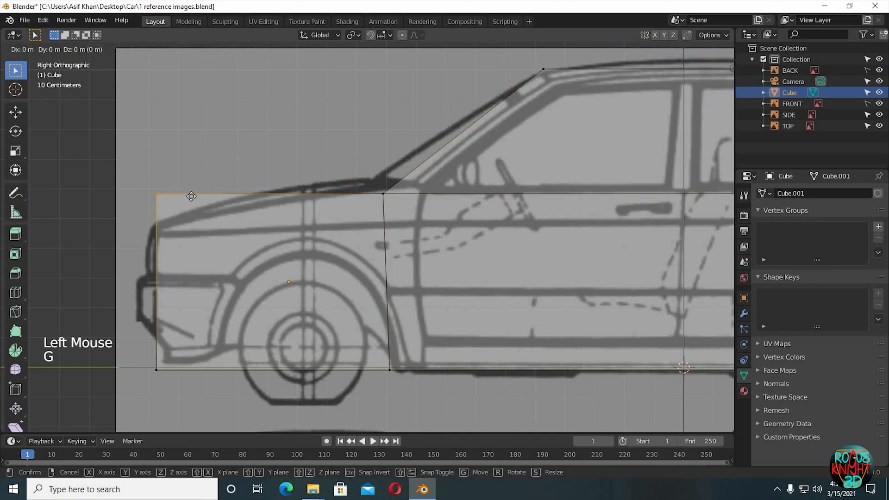
{"action": "key", "text": "z"}
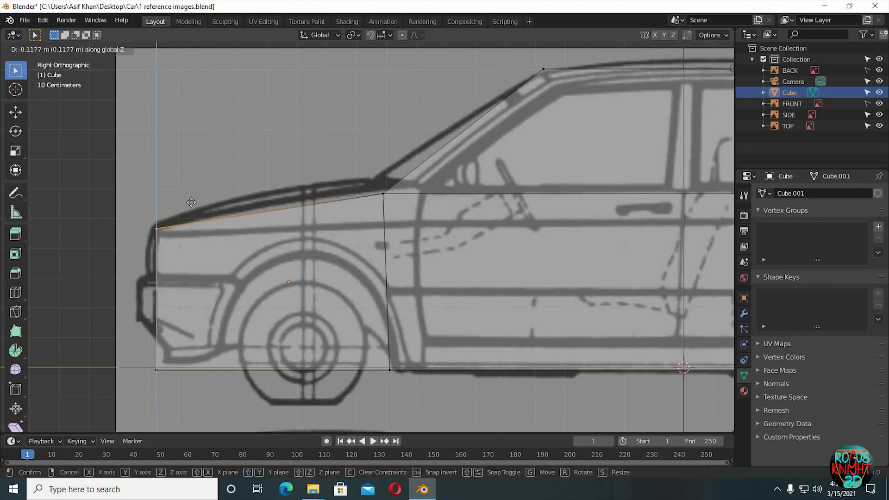
{"action": "left_click", "coordinate": [191, 201]}
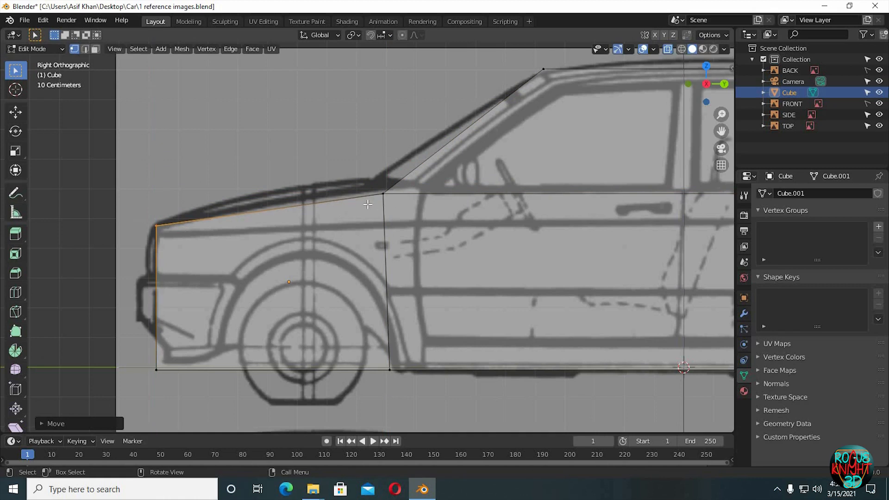
- Move the windscreen-base vertices about 0.11 m back and 0.02 m up to the front door's upper corner
{"action": "left_click", "coordinate": [397, 188]}
{"action": "key", "text": "g"}
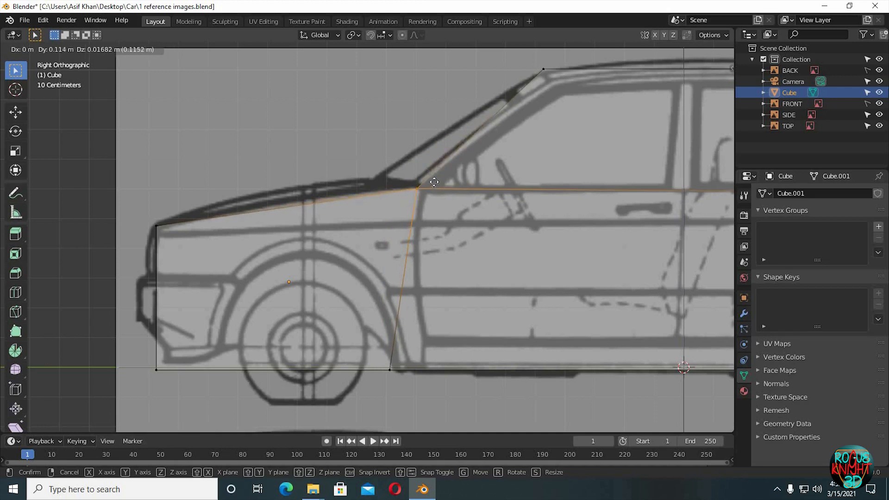
{"action": "left_click", "coordinate": [434, 182]}
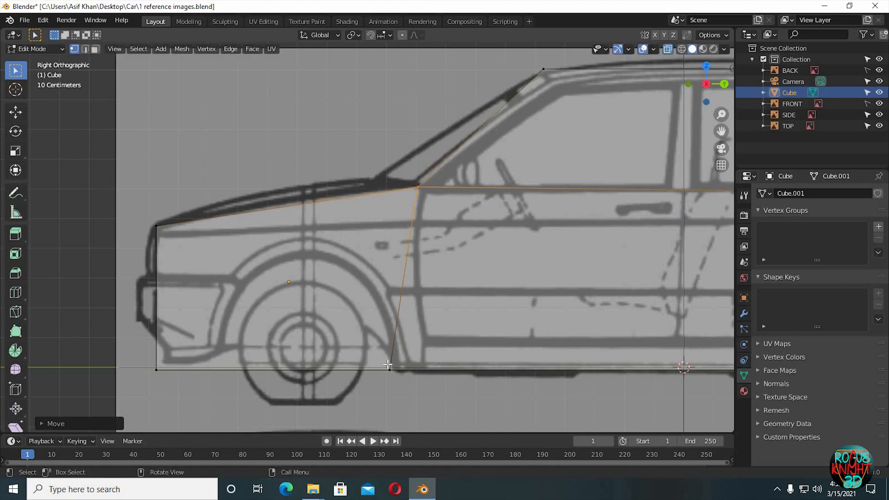
- Edge-slide the sill vertices behind the front wheel backwards by a factor of about 0.05 to the door's front edge
{"action": "double_click", "coordinate": [373, 389]}
{"action": "key", "text": "g"}
{"action": "key", "text": "g"}
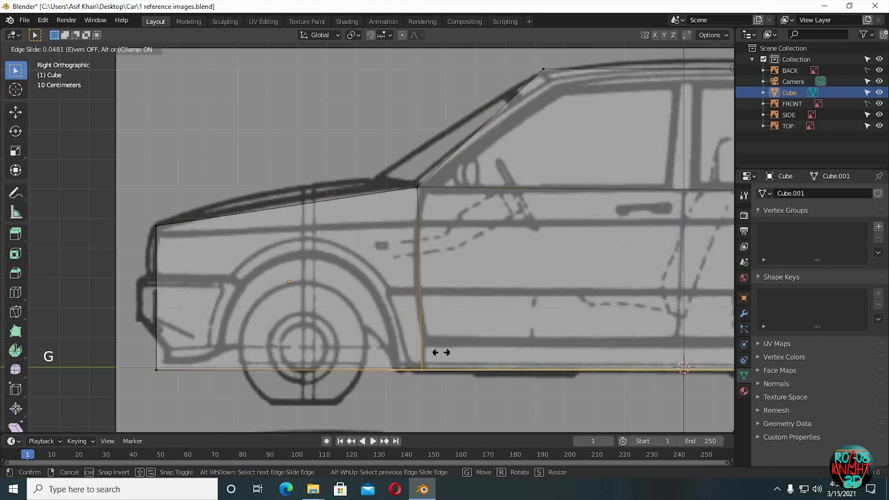
{"action": "left_click", "coordinate": [138, 346]}
- Move the lower front vertices slightly up along Z to the bottom of the front bumper
{"action": "left_click", "coordinate": [147, 387]}
{"action": "key", "text": "g"}
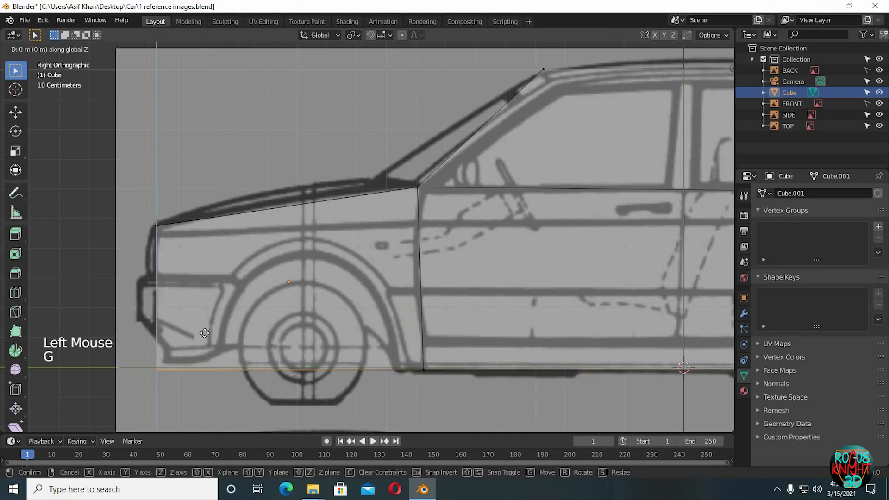
{"action": "left_click", "coordinate": [184, 351]}
- Move the lower rear vertices about 0.065 m forward and 0.025 m up to the bottom corner of the rear bumper
{"action": "middle_click_drag", "start_coordinate": [305, 266], "coordinate": [248, 319], "text": "shift"}
{"action": "middle_click_drag", "start_coordinate": [500, 262], "coordinate": [296, 276], "text": "shift"}
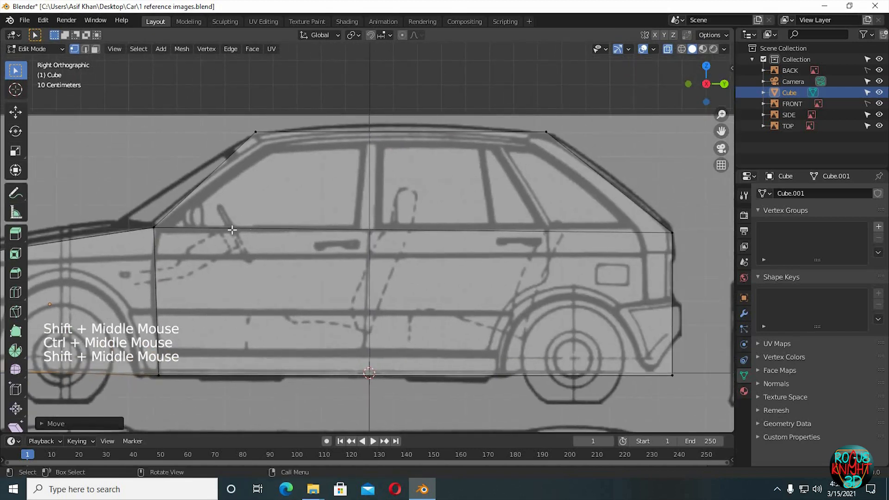
{"action": "middle_click_drag", "start_coordinate": [532, 274], "coordinate": [451, 266], "text": "shift"}
{"action": "left_click", "coordinate": [580, 379]}
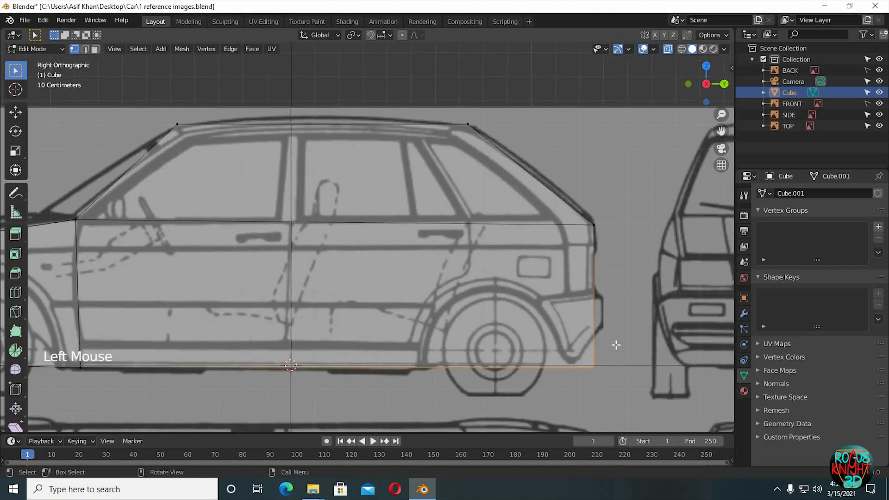
{"action": "key", "text": "g"}
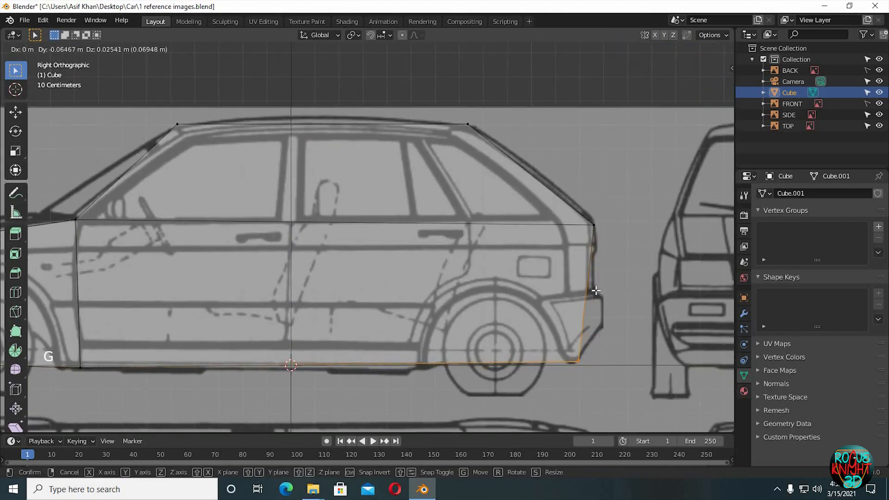
{"action": "left_click", "coordinate": [599, 339]}
- Nudge the rear and front roof vertices to fit the roof corners of the side drawing
{"action": "left_click", "coordinate": [467, 124]}
{"action": "key", "text": "g"}
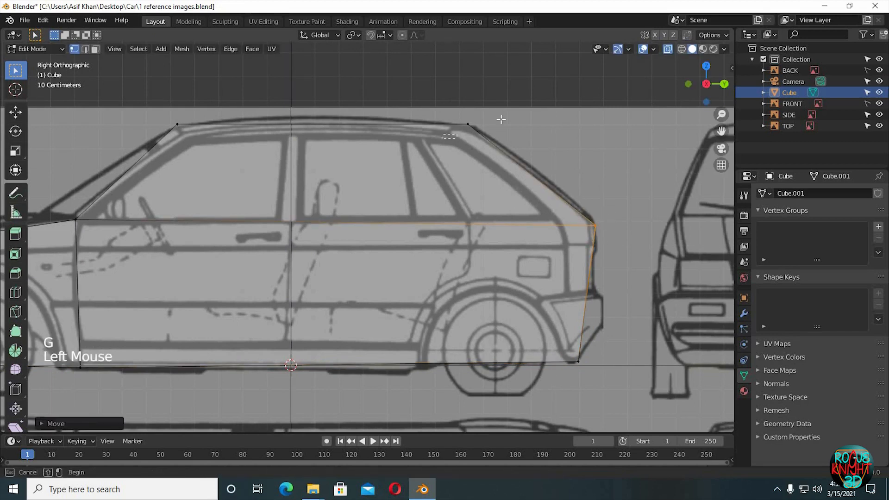
{"action": "left_click", "coordinate": [505, 122]}
{"action": "middle_click_drag", "start_coordinate": [219, 136], "coordinate": [353, 162], "text": "shift"}
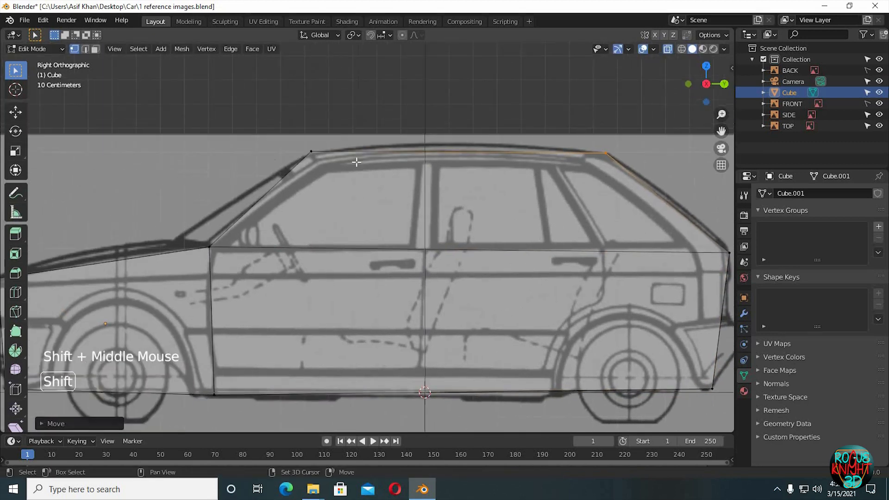
{"action": "left_click", "coordinate": [332, 139]}
{"action": "key", "text": "g"}
{"action": "left_click", "coordinate": [331, 143]}
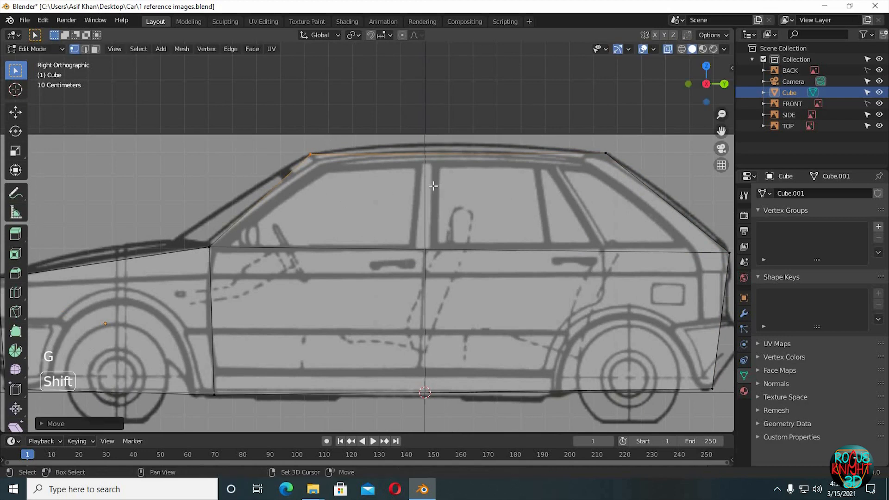
- In front view, add a centred vertical loop cut that divides the body into two equal halves
{"action": "middle_click_drag", "start_coordinate": [297, 258], "coordinate": [407, 246], "text": "shift"}
{"action": "scroll", "coordinate": [366, 232], "scroll_direction": "down", "scroll_amount": 1}
{"action": "scroll", "coordinate": [496, 255], "scroll_direction": "up", "scroll_amount": 1}
{"action": "scroll", "coordinate": [496, 255], "scroll_direction": "down", "scroll_amount": 3}
{"action": "key", "text": "KP_1"}
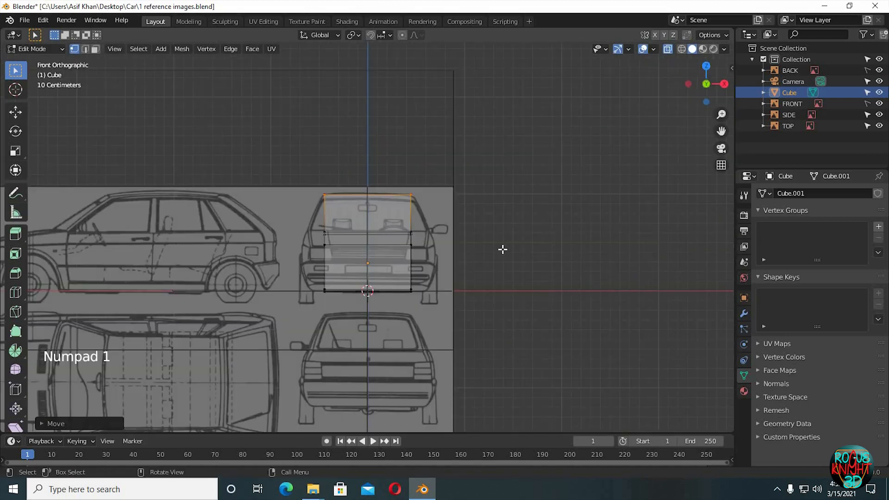
{"action": "scroll", "coordinate": [502, 249], "scroll_direction": "up", "scroll_amount": 5}
{"action": "middle_click_drag", "start_coordinate": [506, 234], "coordinate": [483, 228], "text": "shift"}
{"action": "key", "text": "ctrl+z"}
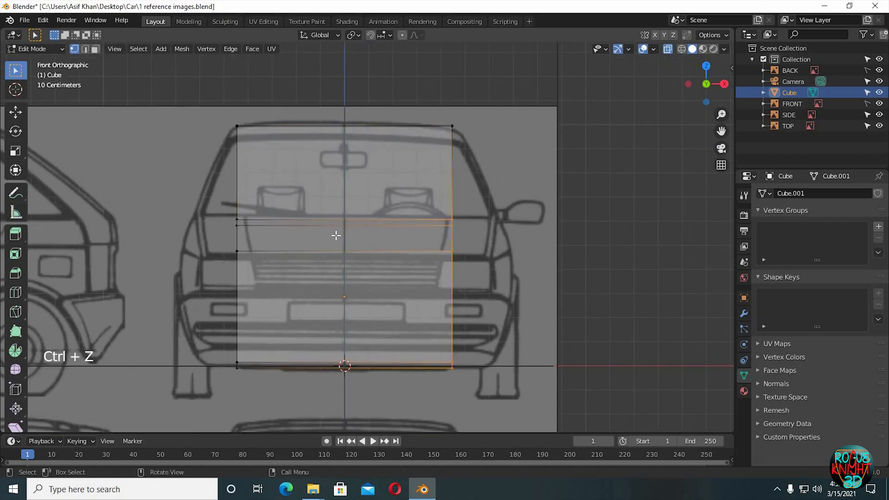
{"action": "key", "text": "ctrl+r"}
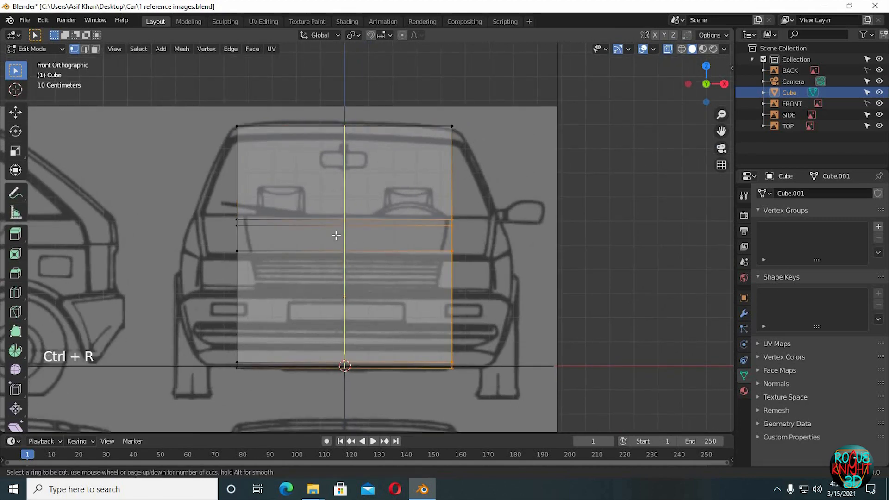
{"action": "left_click", "coordinate": [336, 235]}
{"action": "right_click", "coordinate": [280, 249]}
- Select all vertices on the body's negative X half and delete them
{"action": "left_click_drag", "start_coordinate": [193, 88], "coordinate": [292, 412]}
{"action": "key", "text": "x"}
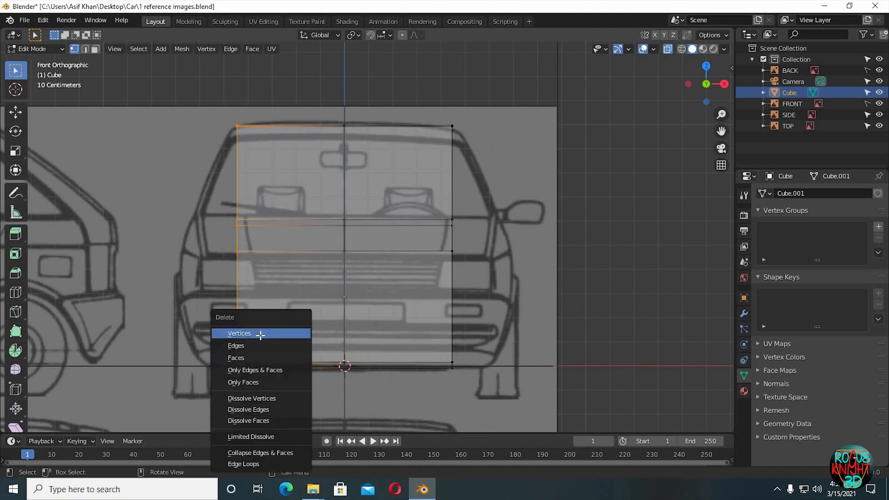
{"action": "left_click", "coordinate": [260, 334]}
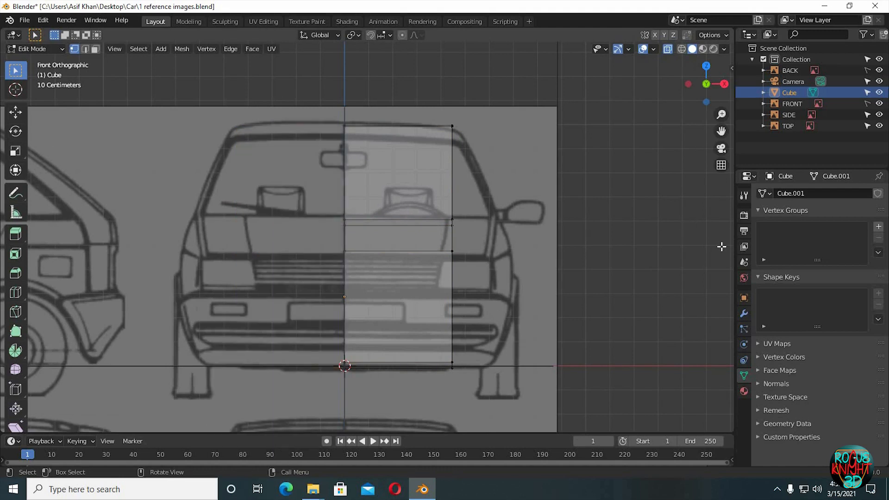
- In Object Mode, add a Mirror modifier on the X axis to the half body and enable Clipping
{"action": "key", "text": "Tab"}
{"action": "left_click", "coordinate": [746, 313]}
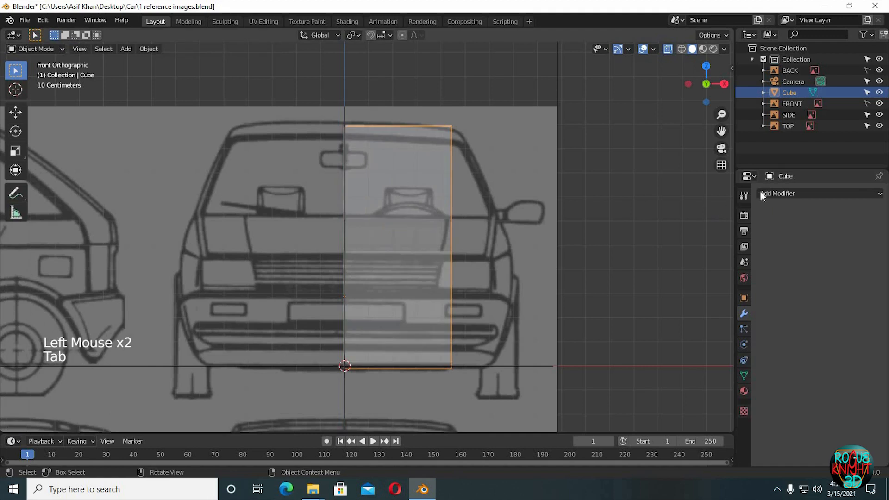
{"action": "left_click", "coordinate": [769, 193]}
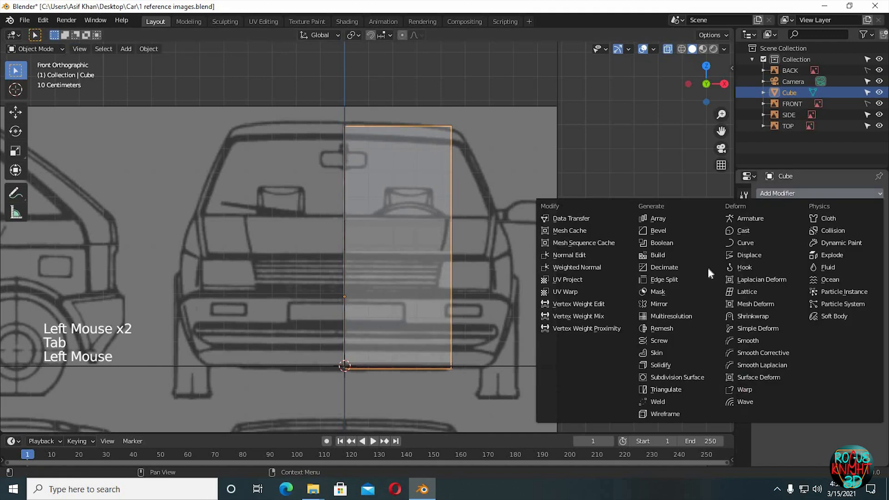
{"action": "left_click", "coordinate": [667, 303]}
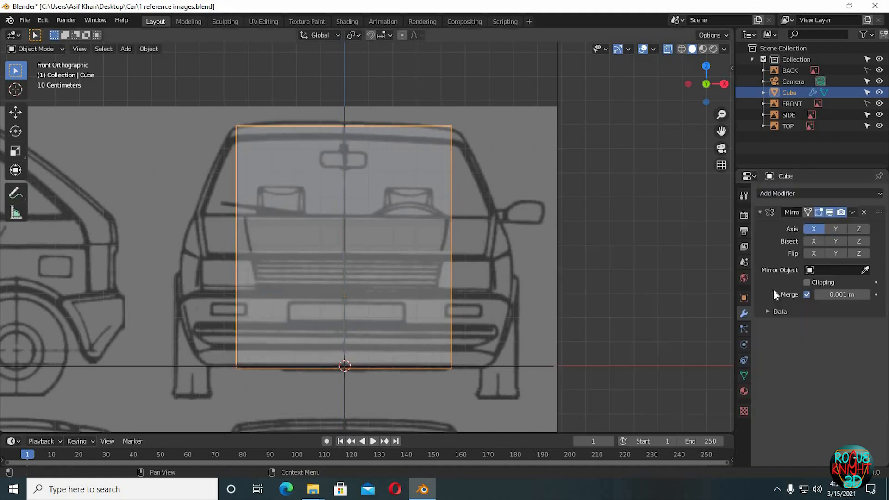
{"action": "left_click", "coordinate": [807, 282]}
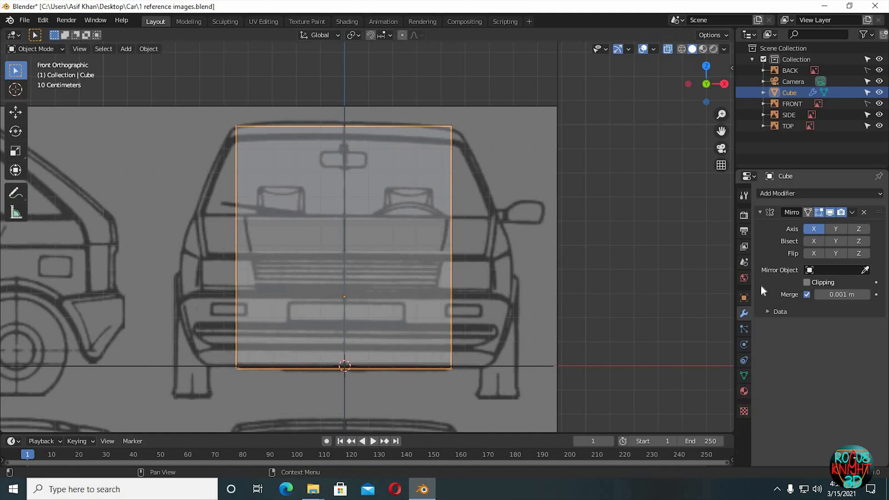
- In Edit Mode, move the outer side vertices below the roof about 0.17 m outwards along X to the front drawing's width
{"action": "left_click", "coordinate": [438, 164]}
{"action": "key", "text": "Tab"}
{"action": "left_click", "coordinate": [566, 133]}
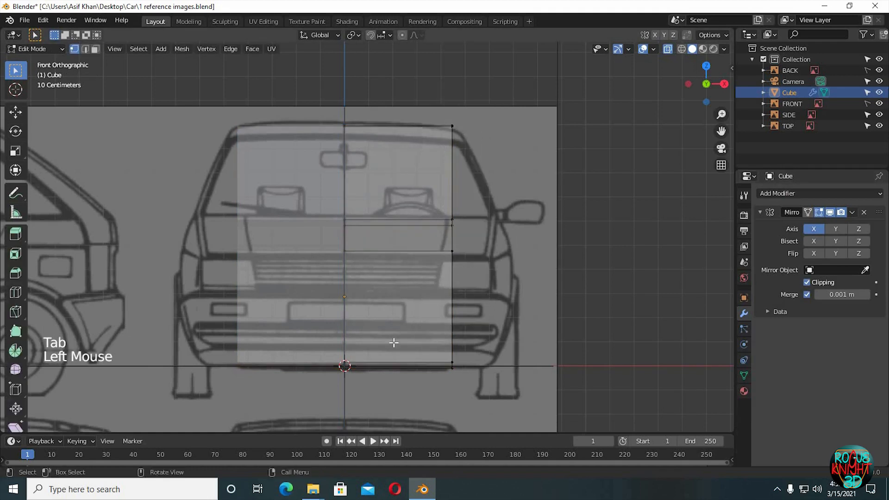
{"action": "left_click_drag", "start_coordinate": [530, 200], "coordinate": [423, 405]}
{"action": "key", "text": "g"}
{"action": "key", "text": "x"}
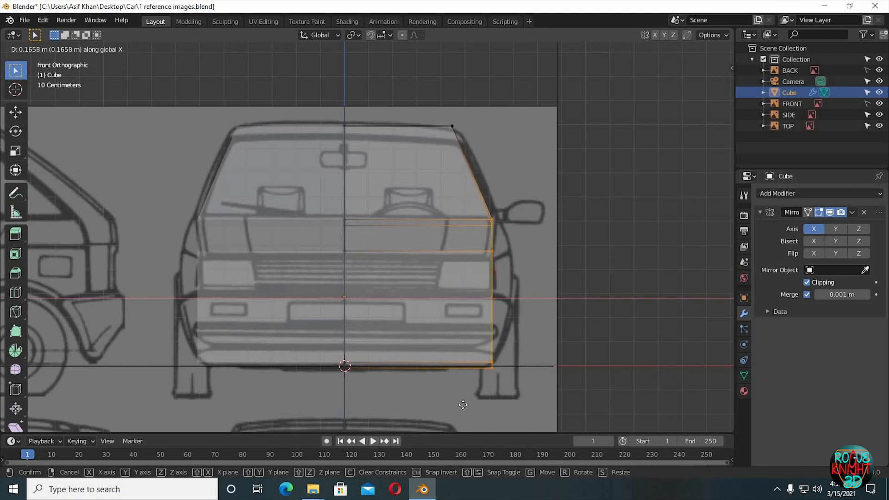
{"action": "left_click", "coordinate": [463, 405]}
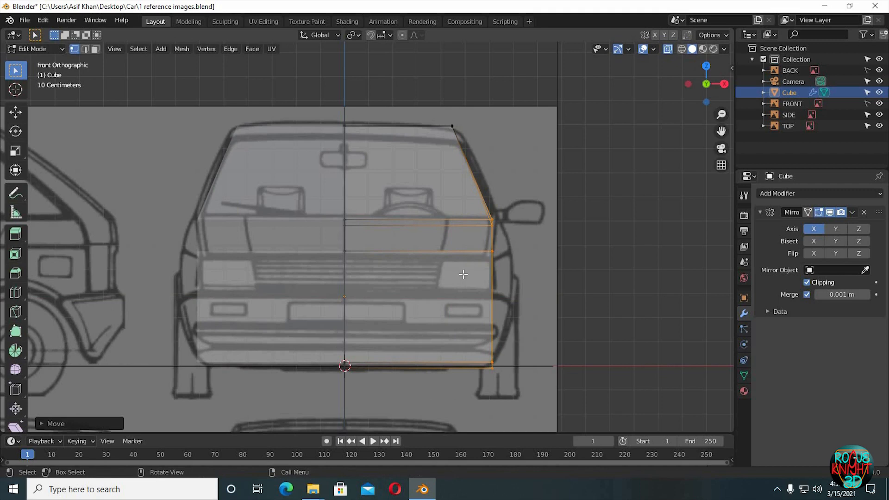
- Nudge the bonnet's front outer vertex slightly in and down to the upper outer corner of the headlight
{"action": "left_click_drag", "start_coordinate": [474, 238], "coordinate": [500, 275]}
{"action": "key", "text": "g"}
{"action": "left_click", "coordinate": [497, 278]}
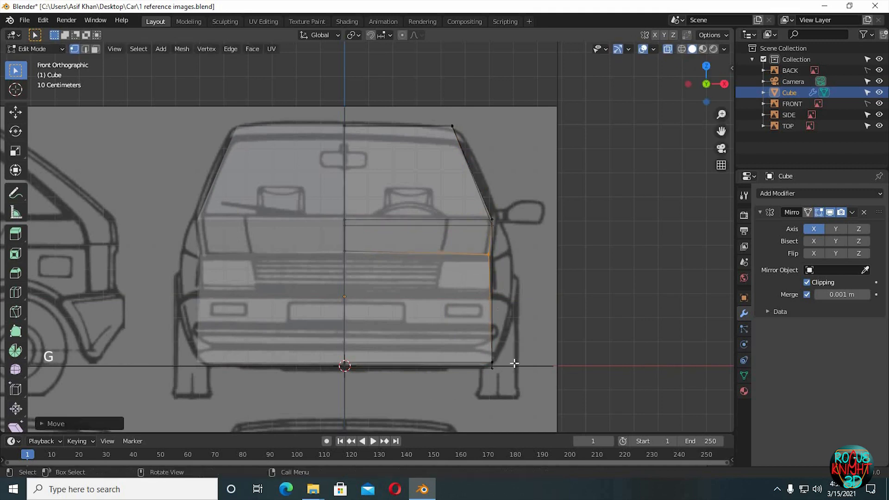
- Nudge the body's bottom outer vertices slightly inwards and up to the lower corner of the bumper in the front drawing
{"action": "left_click", "coordinate": [477, 383]}
{"action": "key", "text": "g"}
{"action": "left_click", "coordinate": [475, 378]}
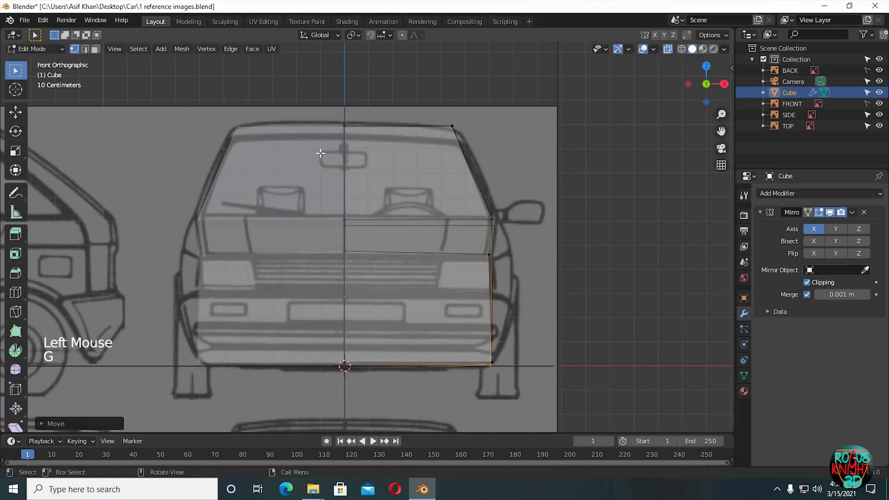
- Raise the roof's centre vertices slightly along Z and move its outer vertices outwards and down onto the front drawing's roof corner
{"action": "left_click", "coordinate": [365, 121]}
{"action": "key", "text": "g"}
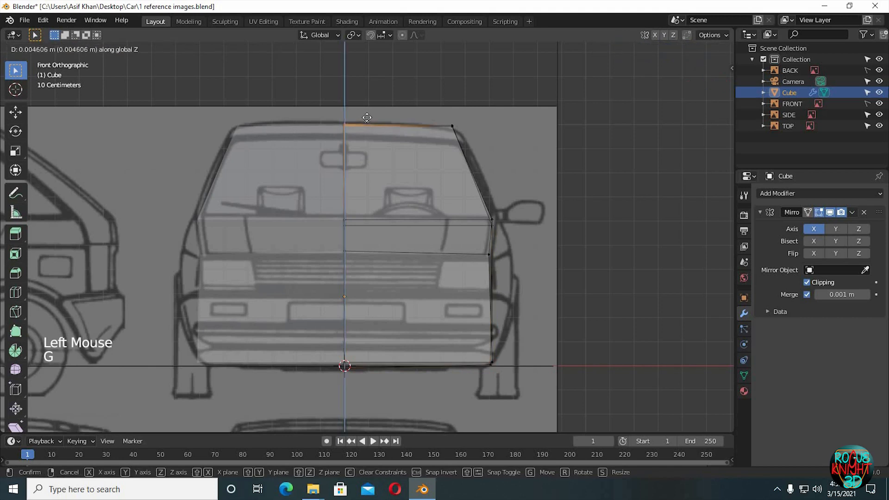
{"action": "left_click", "coordinate": [367, 118]}
{"action": "left_click", "coordinate": [472, 124]}
{"action": "key", "text": "g"}
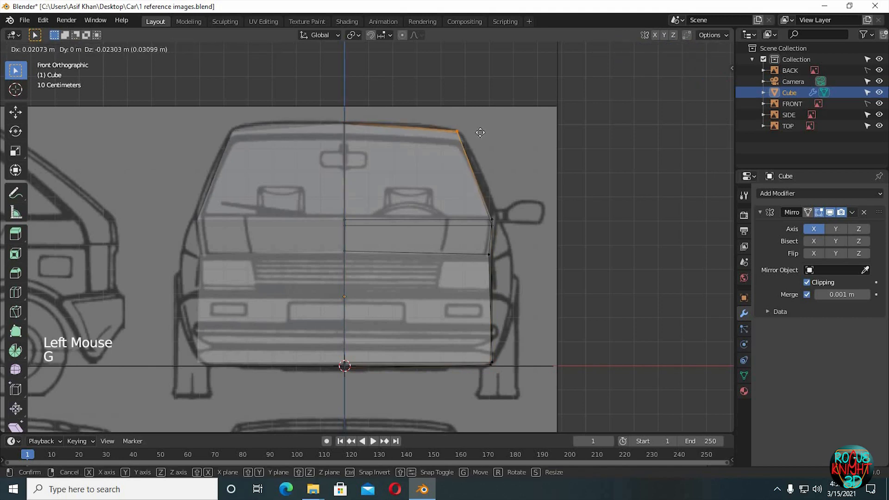
{"action": "left_click", "coordinate": [479, 133]}
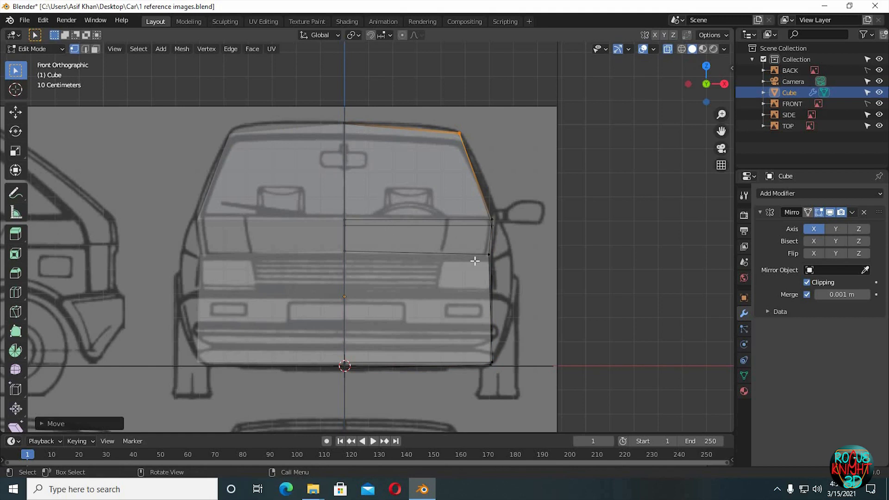
- Add a horizontal loop cut around the lower body and slide it up to headlight height
{"action": "key", "text": "ctrl"}
{"action": "key", "text": "ctrl+r"}
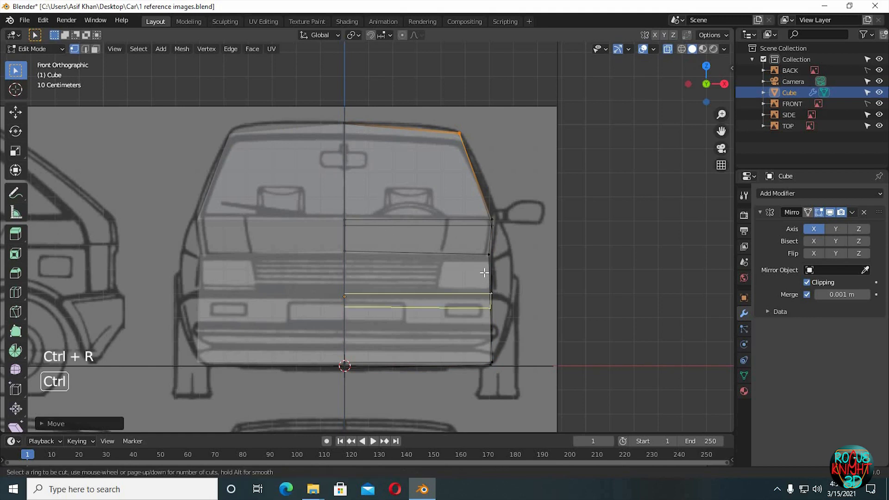
{"action": "left_click", "coordinate": [490, 300]}
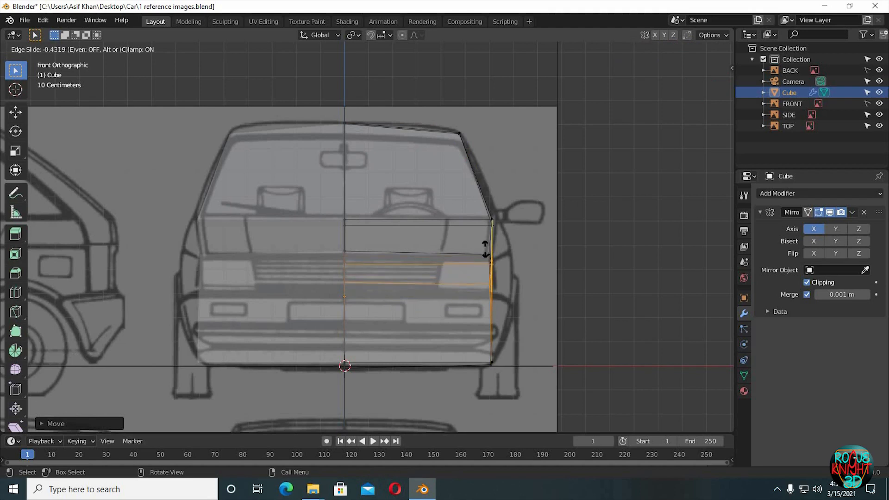
{"action": "left_click", "coordinate": [484, 253]}
- Select the loop's outer side vertices and move them outwards and slightly up to the front drawing's widest body line
{"action": "left_click_drag", "start_coordinate": [516, 258], "coordinate": [484, 305]}
{"action": "middle_click_drag", "start_coordinate": [617, 188], "coordinate": [588, 204]}
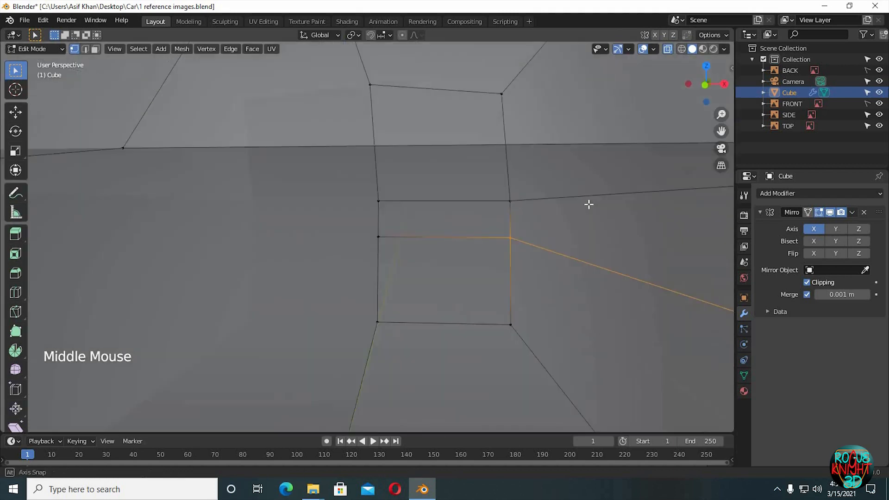
{"action": "scroll", "coordinate": [588, 205], "scroll_direction": "down", "scroll_amount": 4}
{"action": "middle_click_drag", "start_coordinate": [529, 249], "coordinate": [390, 359]}
{"action": "key", "text": "KP_3"}
{"action": "key", "text": "KP_1"}
{"action": "scroll", "coordinate": [402, 219], "scroll_direction": "up", "scroll_amount": 5}
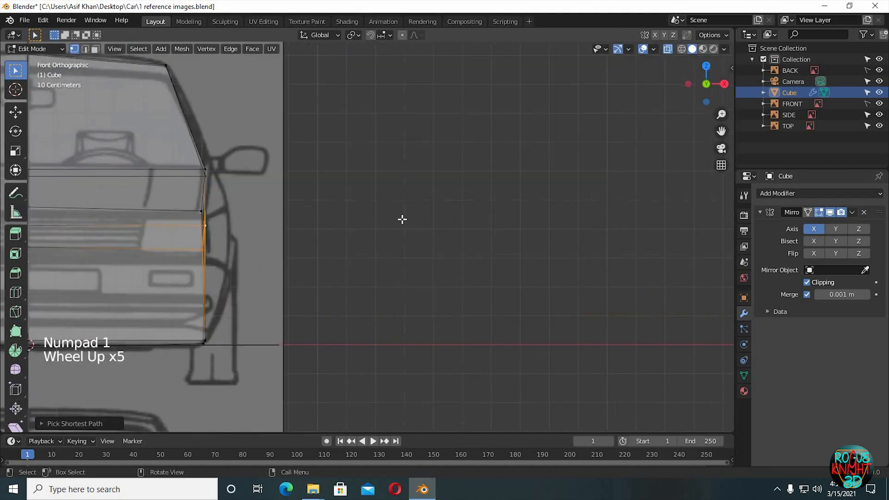
{"action": "middle_click_drag", "start_coordinate": [484, 213], "coordinate": [503, 199], "text": "shift"}
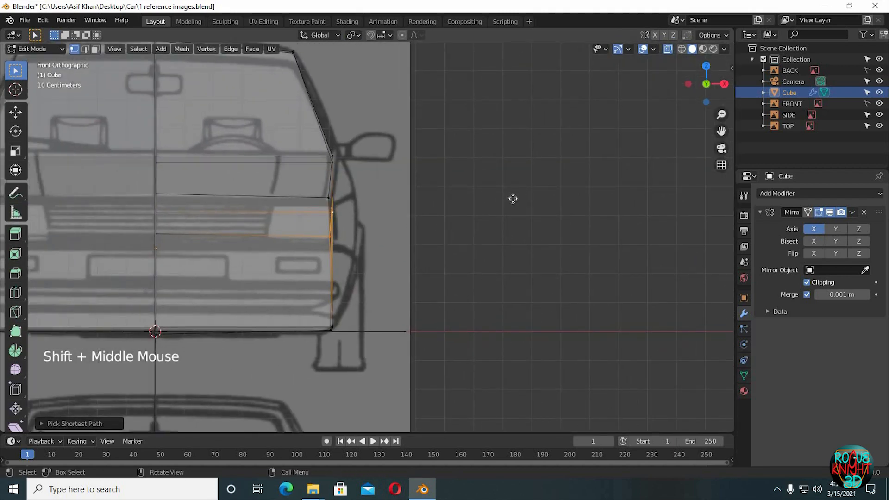
{"action": "key", "text": "g"}
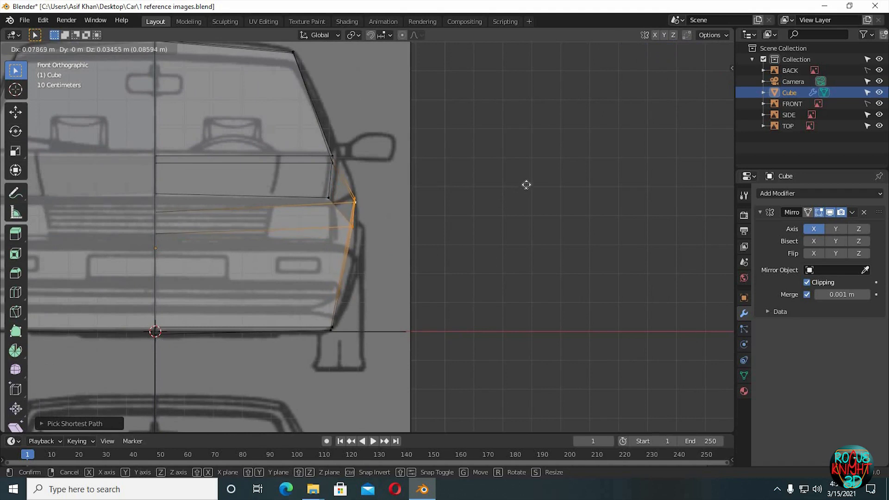
{"action": "left_click", "coordinate": [514, 220]}
- Add a second horizontal loop cut between the headlight-height loop and the sill, sliding it slightly upwards
{"action": "middle_click_drag", "start_coordinate": [514, 220], "coordinate": [500, 250]}
{"action": "scroll", "coordinate": [469, 230], "scroll_direction": "down", "scroll_amount": 2}
{"action": "scroll", "coordinate": [440, 262], "scroll_direction": "down", "scroll_amount": 7}
{"action": "scroll", "coordinate": [451, 272], "scroll_direction": "up", "scroll_amount": 1}
{"action": "scroll", "coordinate": [458, 254], "scroll_direction": "up", "scroll_amount": 1}
{"action": "key", "text": "KP_1"}
{"action": "scroll", "coordinate": [454, 252], "scroll_direction": "up", "scroll_amount": 6}
{"action": "scroll", "coordinate": [456, 249], "scroll_direction": "up", "scroll_amount": 1, "text": "shift"}
{"action": "scroll", "coordinate": [418, 237], "scroll_direction": "up", "scroll_amount": 2}
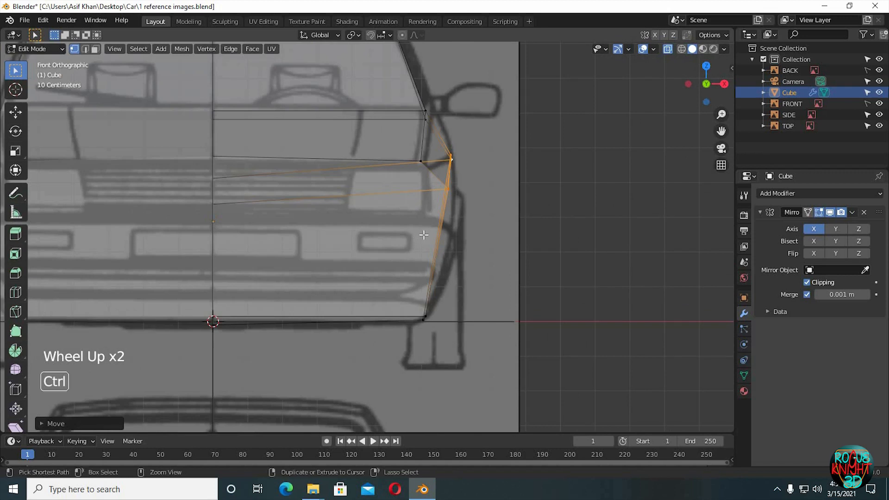
{"action": "key", "text": "ctrl+r"}
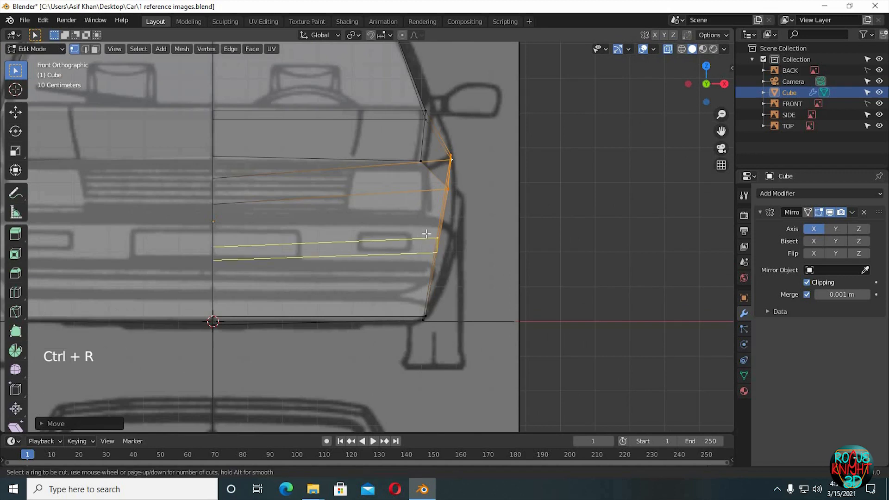
{"action": "left_click", "coordinate": [427, 236]}
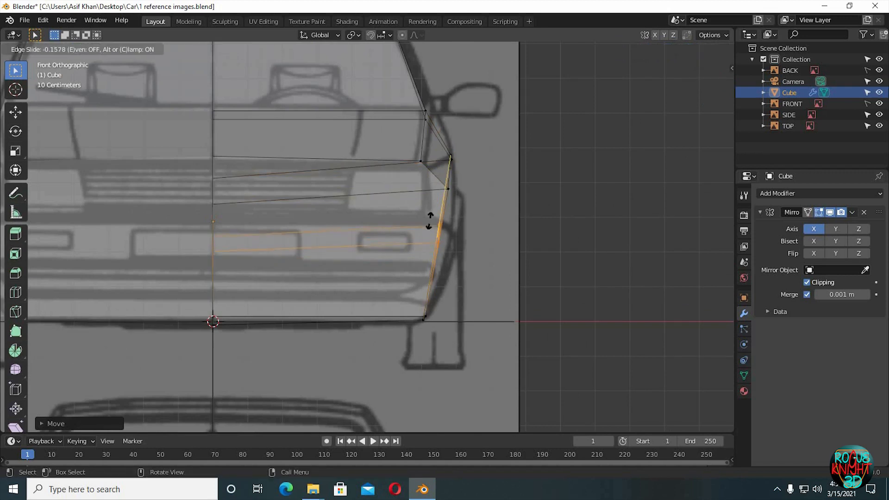
{"action": "left_click", "coordinate": [431, 216]}
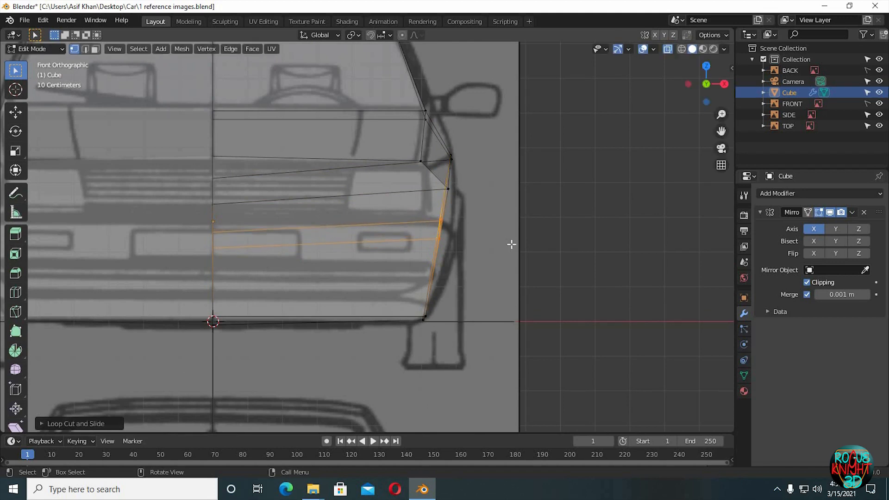
- Select the lower loop's outer side vertices and move them about 0.03 m outwards and 0.02 m down to the drawn body side
{"action": "left_click", "coordinate": [486, 253]}
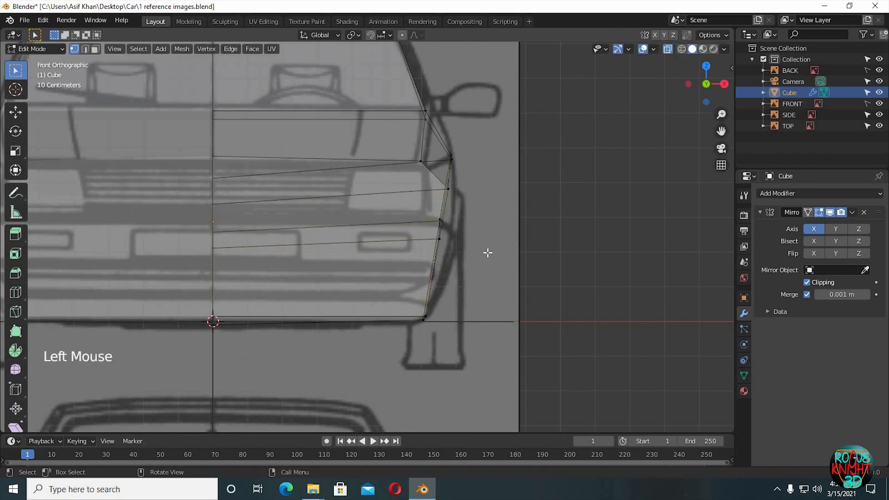
{"action": "middle_click_drag", "start_coordinate": [486, 253], "coordinate": [431, 244]}
{"action": "scroll", "coordinate": [480, 250], "scroll_direction": "down", "scroll_amount": 8}
{"action": "left_click", "coordinate": [374, 248]}
{"action": "middle_click_drag", "start_coordinate": [373, 249], "coordinate": [502, 235]}
{"action": "left_click", "coordinate": [505, 231], "text": "ctrl"}
{"action": "middle_click_drag", "start_coordinate": [588, 235], "coordinate": [497, 249]}
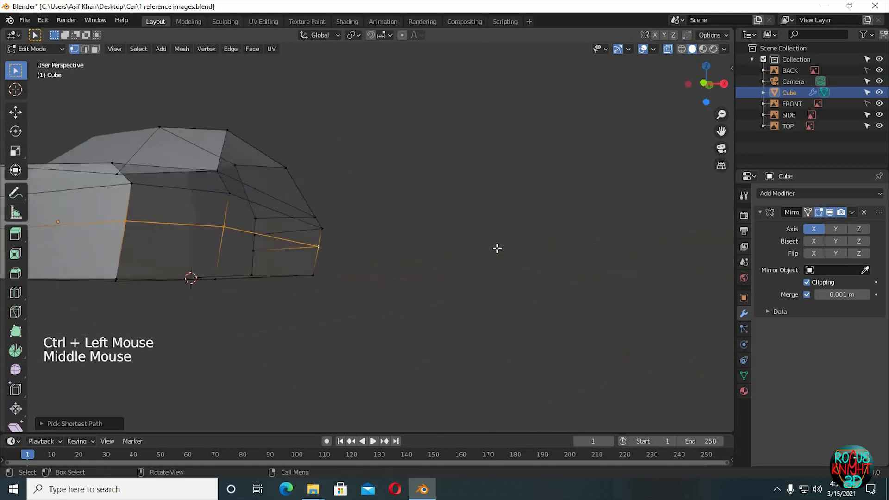
{"action": "key", "text": "KP_1"}
{"action": "scroll", "coordinate": [434, 243], "scroll_direction": "up", "scroll_amount": 5}
{"action": "middle_click_drag", "start_coordinate": [435, 242], "coordinate": [502, 238], "text": "shift"}
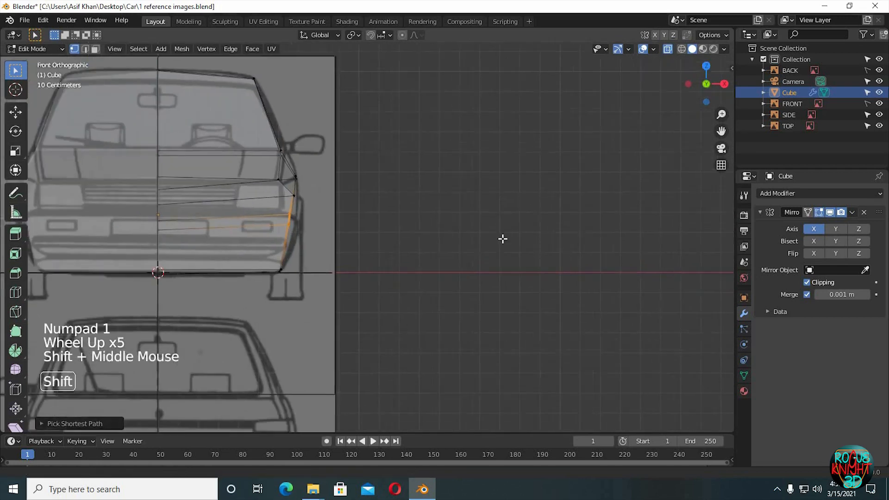
{"action": "scroll", "coordinate": [459, 234], "scroll_direction": "up", "scroll_amount": 4}
{"action": "middle_click_drag", "start_coordinate": [444, 235], "coordinate": [519, 234], "text": "shift"}
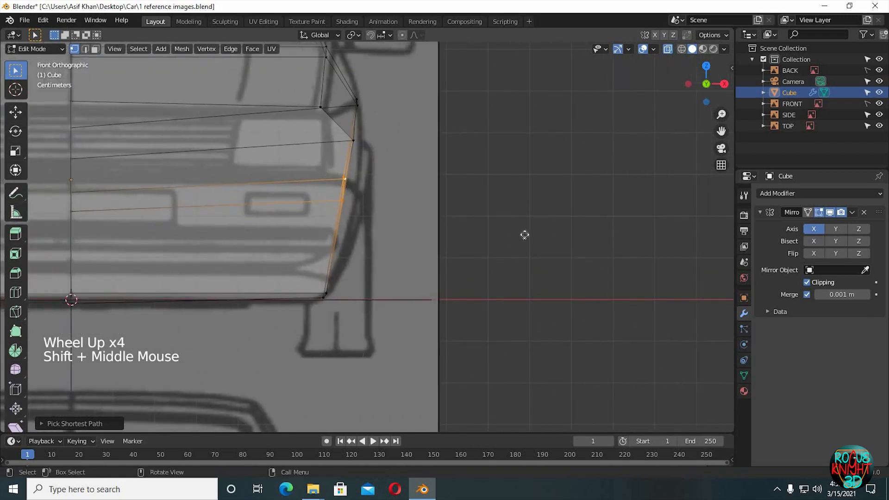
{"action": "key", "text": "g"}
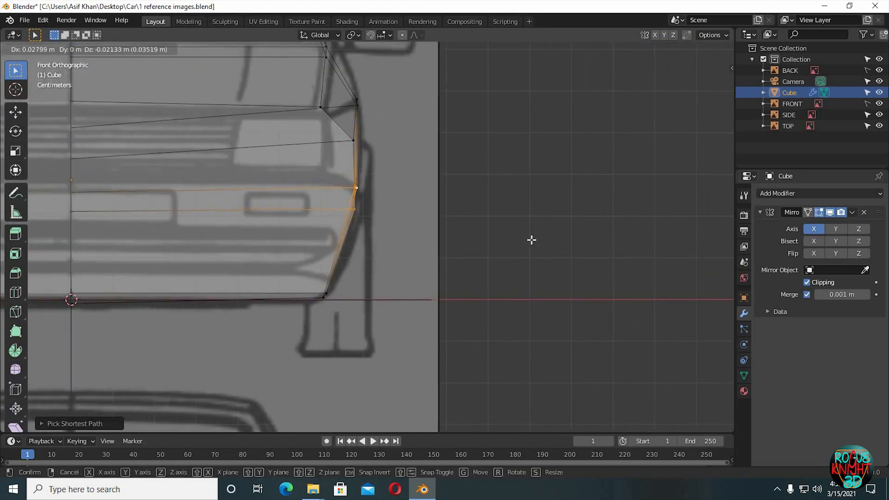
{"action": "left_click", "coordinate": [532, 239]}
- Leave Edit Mode, turn X-ray off and examine the mirrored body's overall shape in perspective
{"action": "scroll", "coordinate": [465, 167], "scroll_direction": "down", "scroll_amount": 3}
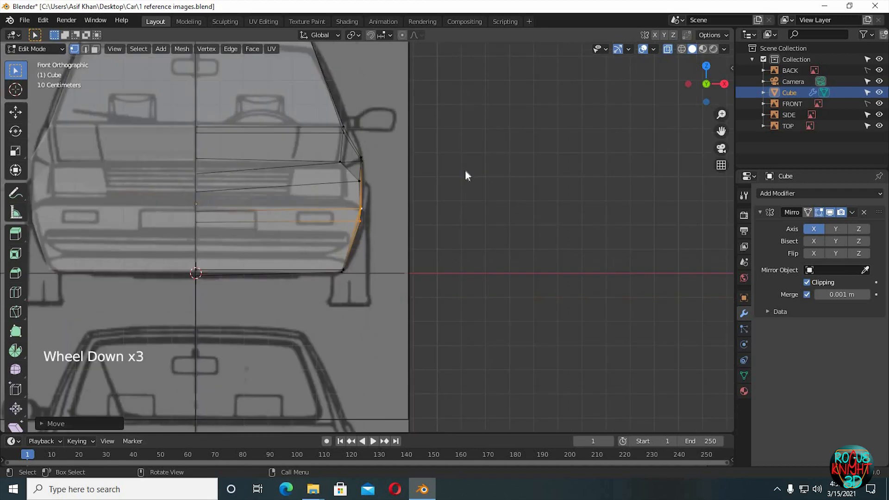
{"action": "key", "text": "Tab"}
{"action": "scroll", "coordinate": [465, 169], "scroll_direction": "down", "scroll_amount": 3}
{"action": "middle_click_drag", "start_coordinate": [447, 187], "coordinate": [590, 119]}
{"action": "scroll", "coordinate": [589, 119], "scroll_direction": "down", "scroll_amount": 4}
{"action": "scroll", "coordinate": [590, 122], "scroll_direction": "down", "scroll_amount": 1}
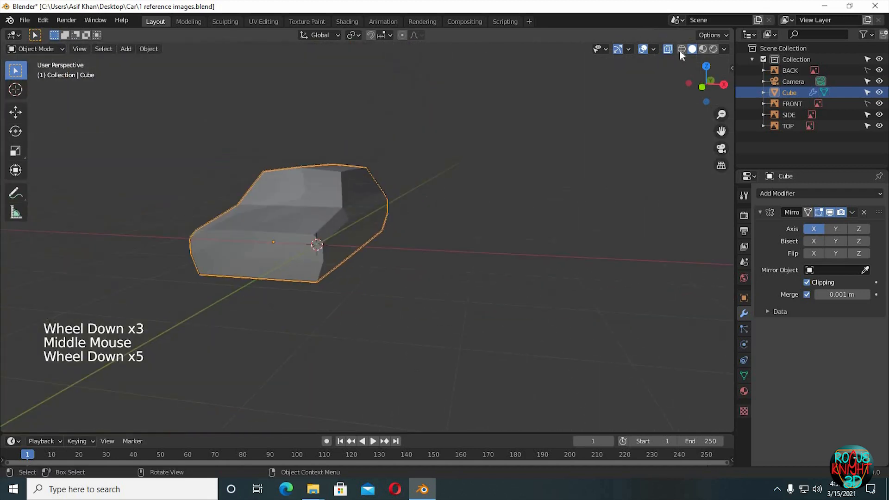
{"action": "middle_click_drag", "start_coordinate": [528, 139], "coordinate": [529, 197]}
{"action": "middle_click_drag", "start_coordinate": [528, 197], "coordinate": [506, 210], "text": "shift"}
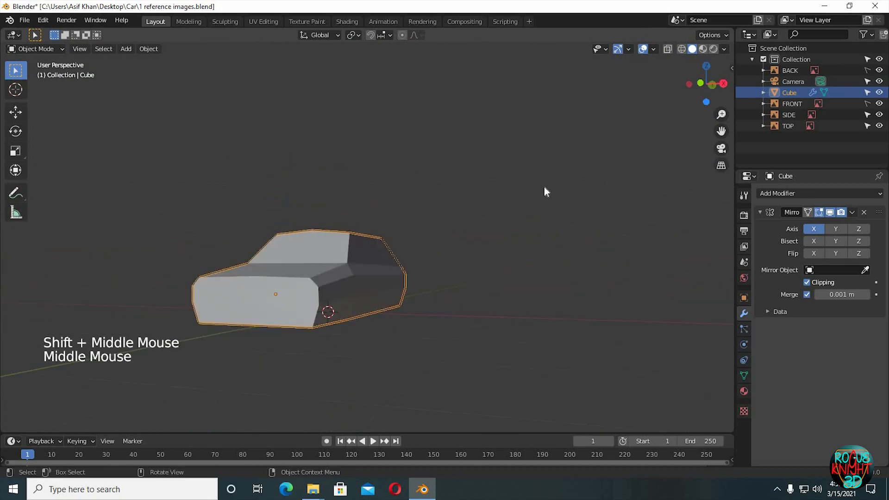
- In top view, set the TOP reference image's depth to Front and lower its opacity to about 0.10
{"action": "key", "text": "KP_7"}
{"action": "scroll", "coordinate": [466, 196], "scroll_direction": "up", "scroll_amount": 3}
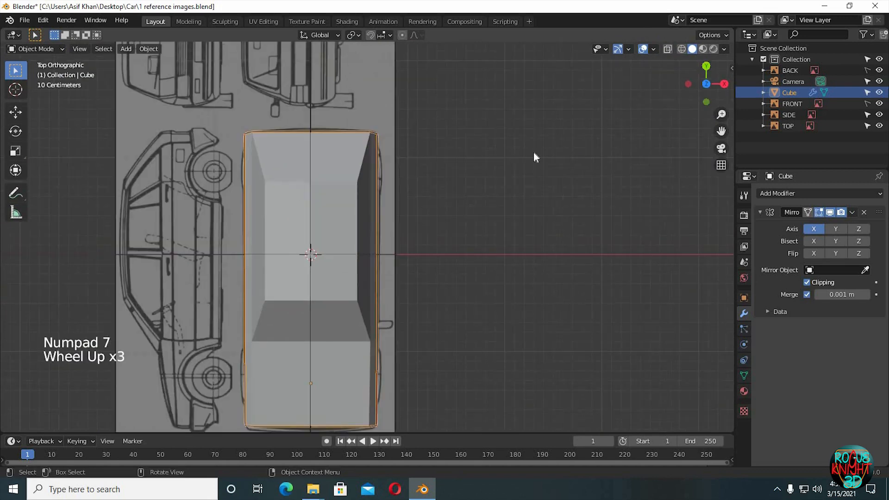
{"action": "middle_click_drag", "start_coordinate": [533, 152], "coordinate": [466, 110], "text": "shift"}
{"action": "left_click", "coordinate": [454, 87]}
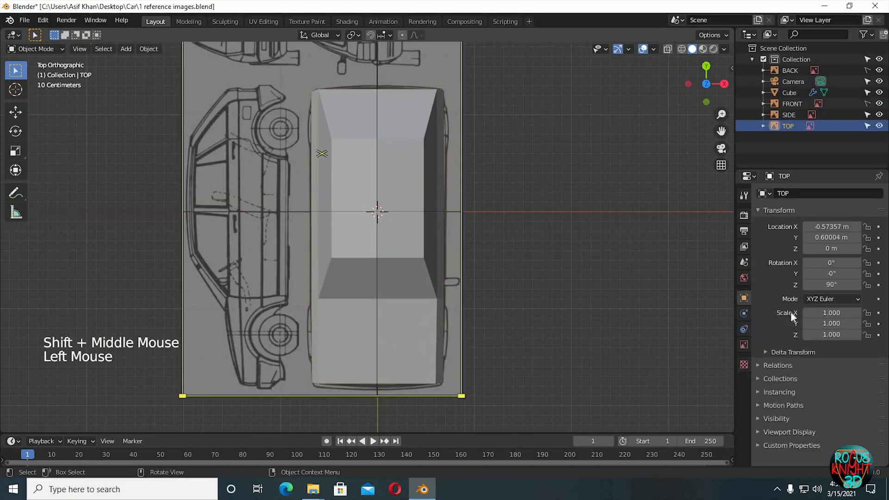
{"action": "left_click", "coordinate": [744, 344]}
{"action": "left_click", "coordinate": [836, 259]}
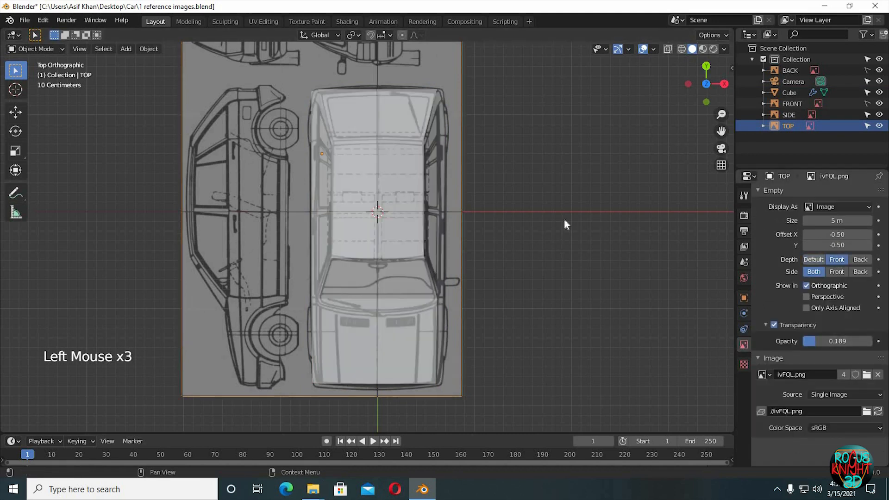
{"action": "scroll", "coordinate": [556, 203], "scroll_direction": "up", "scroll_amount": 2}
{"action": "middle_click_drag", "start_coordinate": [547, 189], "coordinate": [516, 92], "text": "shift"}
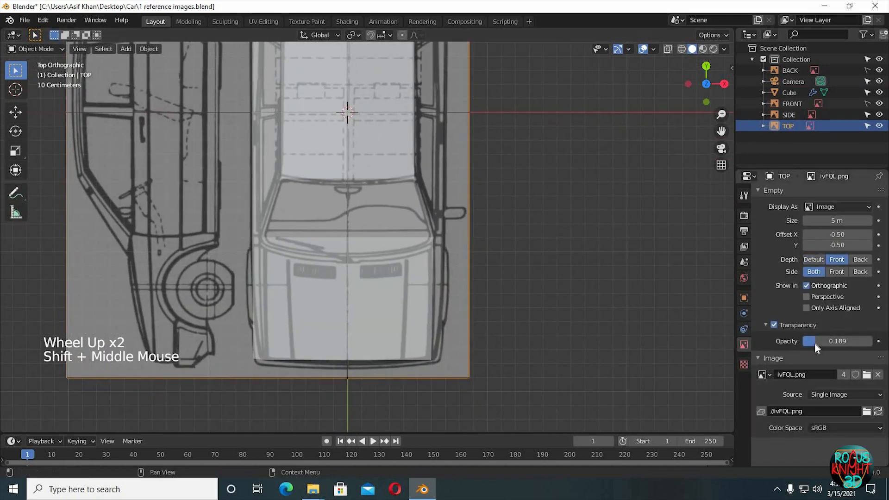
{"action": "left_click_drag", "start_coordinate": [838, 341], "coordinate": [830, 341]}
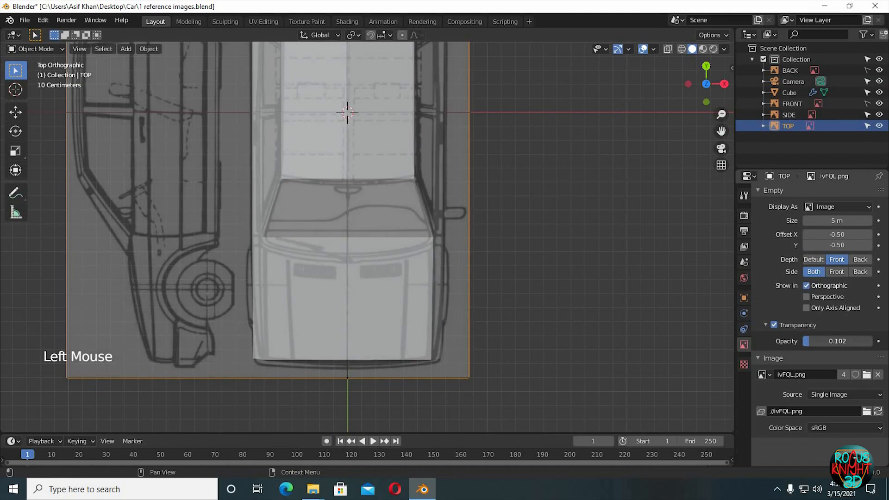
- In Edit Mode with X-ray on, move the body's rear centre vertices along Y out to the top drawing's rear curve
{"action": "middle_click_drag", "start_coordinate": [681, 258], "coordinate": [643, 216], "text": "shift"}
{"action": "scroll", "coordinate": [642, 211], "scroll_direction": "up", "scroll_amount": 2}
{"action": "middle_click_drag", "start_coordinate": [617, 296], "coordinate": [576, 164], "text": "shift"}
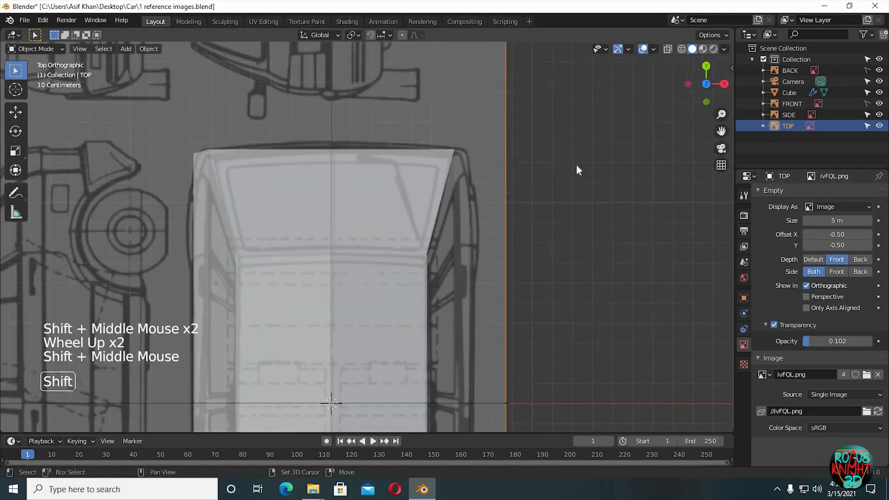
{"action": "left_click", "coordinate": [348, 153]}
{"action": "key", "text": "Tab"}
{"action": "left_click_drag", "start_coordinate": [347, 124], "coordinate": [368, 176]}
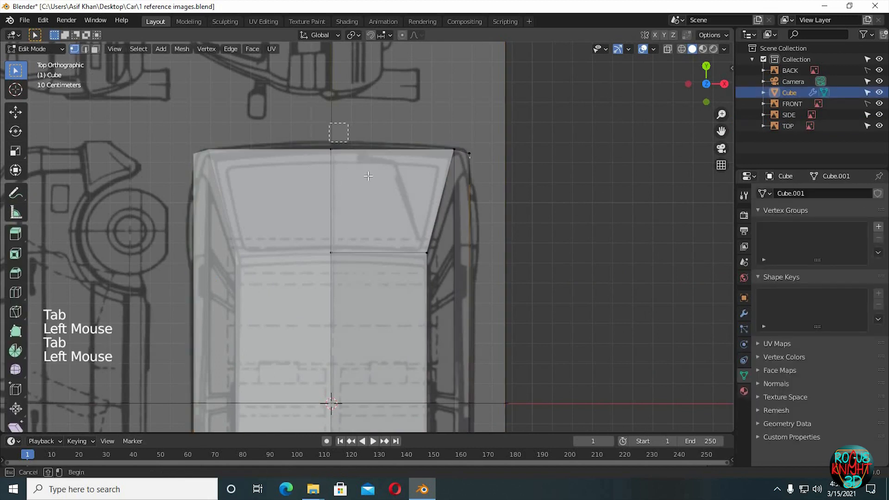
{"action": "key", "text": "g"}
{"action": "right_click", "coordinate": [369, 172]}
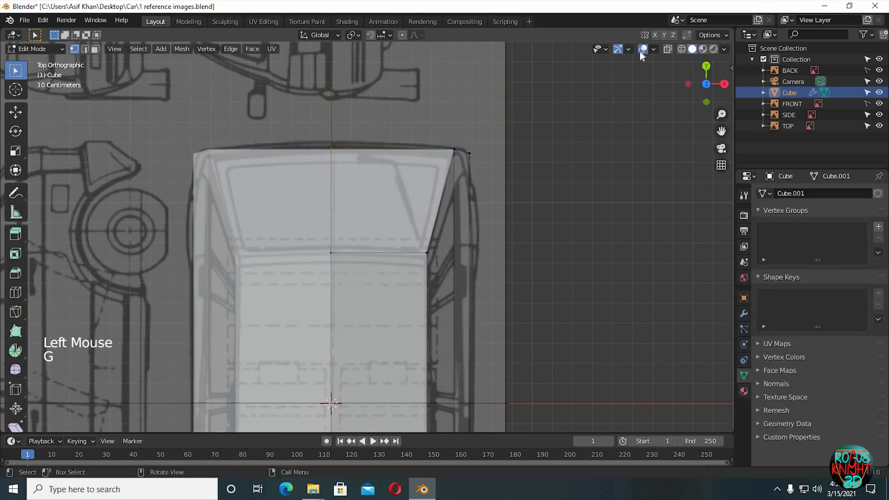
{"action": "left_click", "coordinate": [668, 50]}
{"action": "key", "text": "g"}
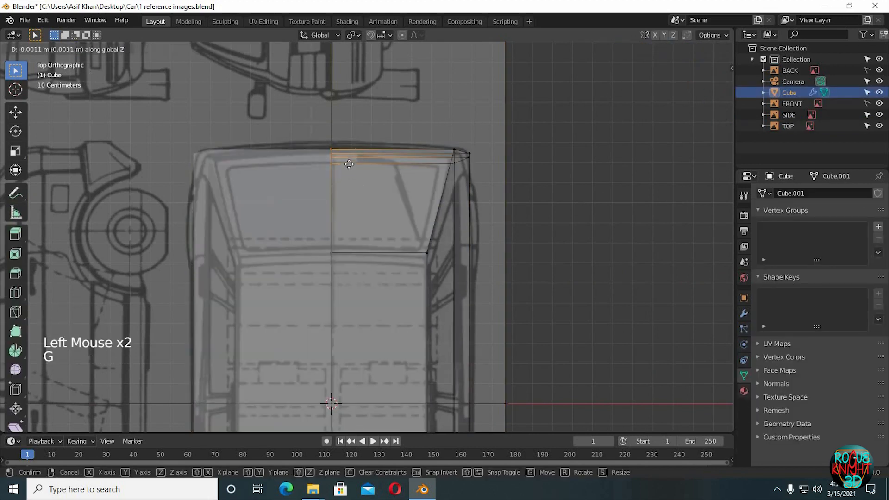
{"action": "key", "text": "y"}
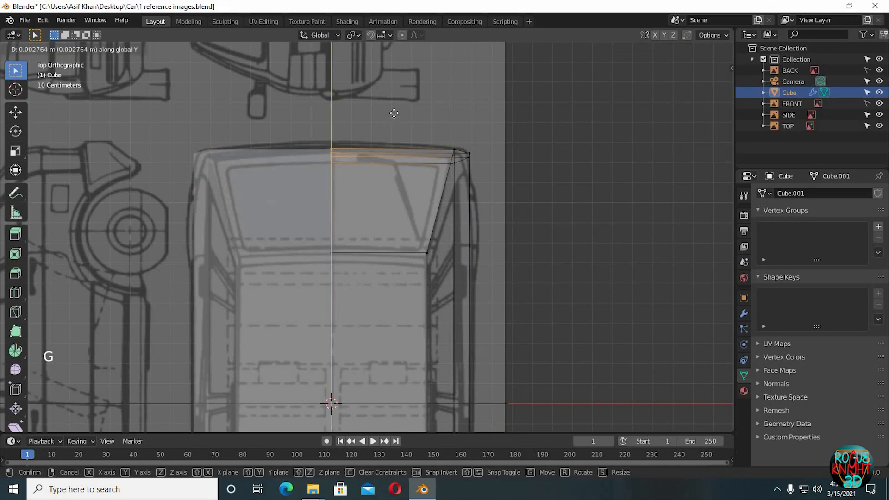
{"action": "left_click", "coordinate": [399, 147]}
- Move the body's front centre vertices along Y out to the front bumper curve in the top drawing
{"action": "middle_click_drag", "start_coordinate": [387, 100], "coordinate": [454, 246], "text": "shift"}
{"action": "scroll", "coordinate": [403, 165], "scroll_direction": "down", "scroll_amount": 2}
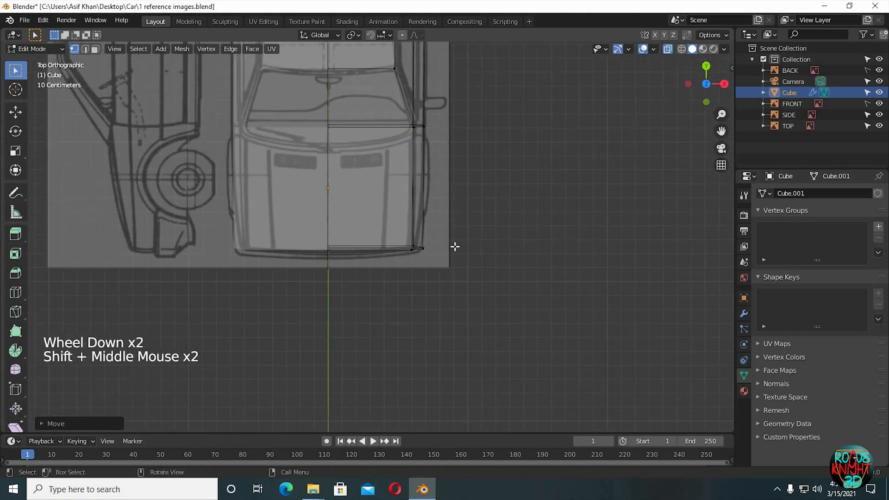
{"action": "scroll", "coordinate": [455, 246], "scroll_direction": "up", "scroll_amount": 4}
{"action": "middle_click_drag", "start_coordinate": [511, 194], "coordinate": [582, 138], "text": "shift"}
{"action": "left_click_drag", "start_coordinate": [323, 234], "coordinate": [407, 162]}
{"action": "key", "text": "g"}
{"action": "key", "text": "z"}
{"action": "key", "text": "y"}
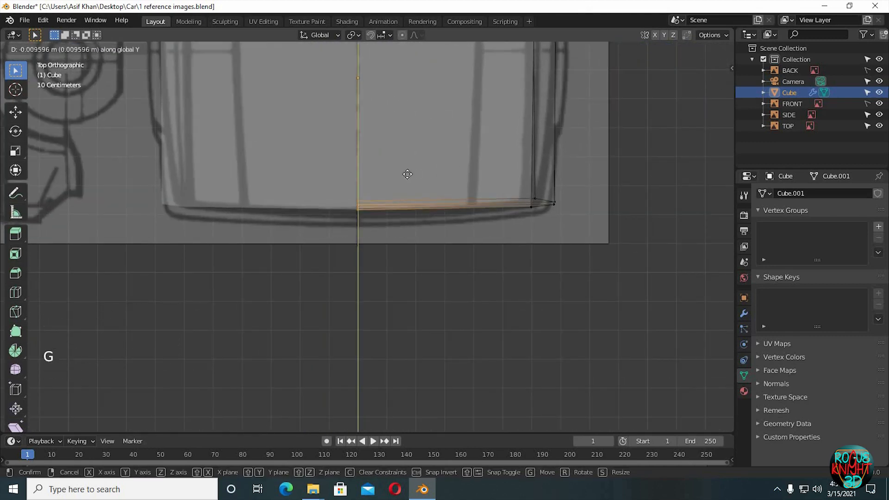
{"action": "left_click", "coordinate": [501, 204]}
- Move the front vertices beside the body's corner along Y to the top drawing's front bumper curve
{"action": "middle_click_drag", "start_coordinate": [520, 237], "coordinate": [489, 239], "text": "shift"}
{"action": "mouse_move", "coordinate": [487, 225]}
{"action": "left_mouse_down"}
{"action": "mouse_move", "coordinate": [535, 200]}
{"action": "mouse_move", "coordinate": [496, 213]}
{"action": "left_mouse_up"}
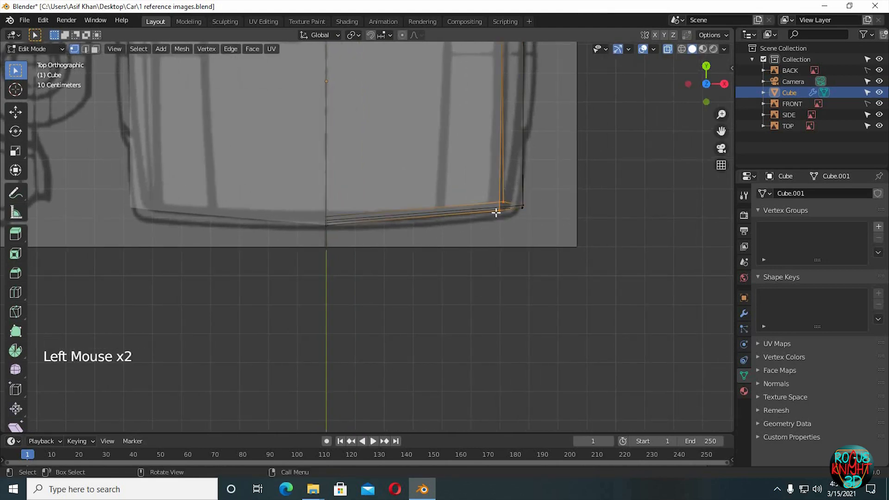
{"action": "key", "text": "g"}
{"action": "key", "text": "y"}
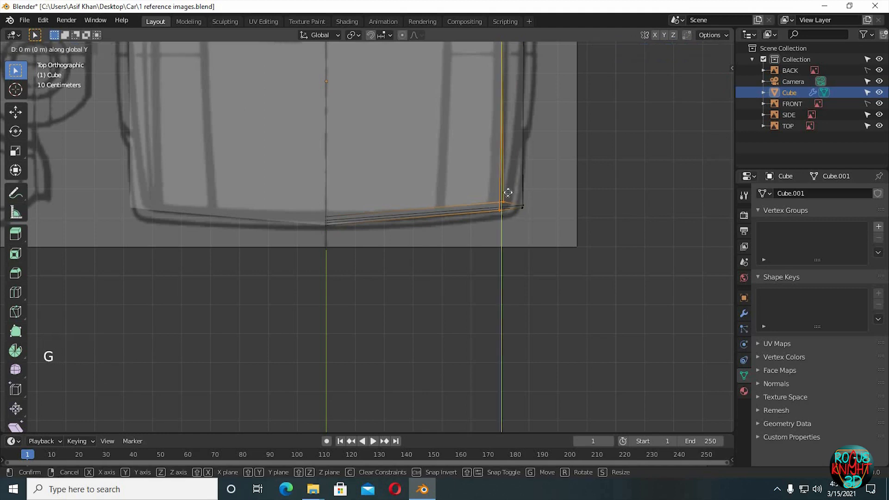
{"action": "left_click", "coordinate": [512, 208]}
{"action": "middle_click_drag", "start_coordinate": [513, 208], "coordinate": [476, 131]}
{"action": "scroll", "coordinate": [513, 199], "scroll_direction": "up", "scroll_amount": 1}
{"action": "scroll", "coordinate": [512, 198], "scroll_direction": "down", "scroll_amount": 7}
- In top view, fine-tune the position of the same front vertices against the bumper outline and check the result in perspective
{"action": "key", "text": "KP_7"}
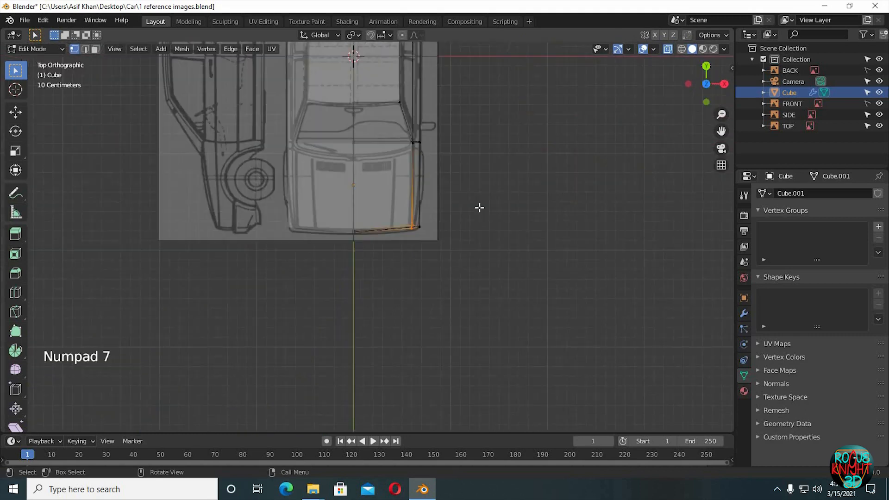
{"action": "scroll", "coordinate": [505, 211], "scroll_direction": "up", "scroll_amount": 5}
{"action": "middle_click_drag", "start_coordinate": [528, 216], "coordinate": [465, 226], "text": "shift"}
{"action": "key", "text": "g"}
{"action": "left_click", "coordinate": [480, 237]}
{"action": "scroll", "coordinate": [444, 218], "scroll_direction": "up", "scroll_amount": 1}
{"action": "scroll", "coordinate": [444, 217], "scroll_direction": "down", "scroll_amount": 4}
{"action": "scroll", "coordinate": [444, 218], "scroll_direction": "down", "scroll_amount": 4}
{"action": "scroll", "coordinate": [410, 253], "scroll_direction": "up", "scroll_amount": 3}
{"action": "scroll", "coordinate": [401, 261], "scroll_direction": "down", "scroll_amount": 2}
{"action": "scroll", "coordinate": [424, 306], "scroll_direction": "up", "scroll_amount": 2}
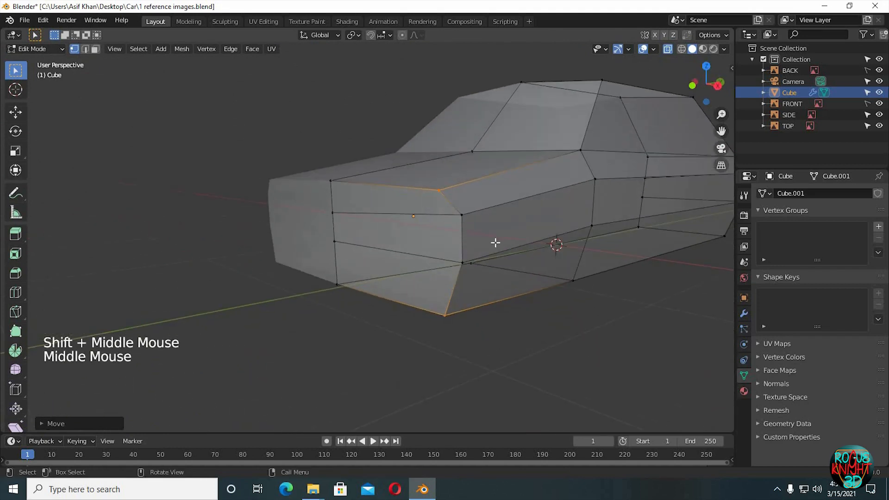
- Select the upper middle centre-line vertices at the body's front and rear and slide them upward along their edges
{"action": "middle_click_drag", "start_coordinate": [509, 244], "coordinate": [302, 217]}
{"action": "left_click", "coordinate": [297, 216]}
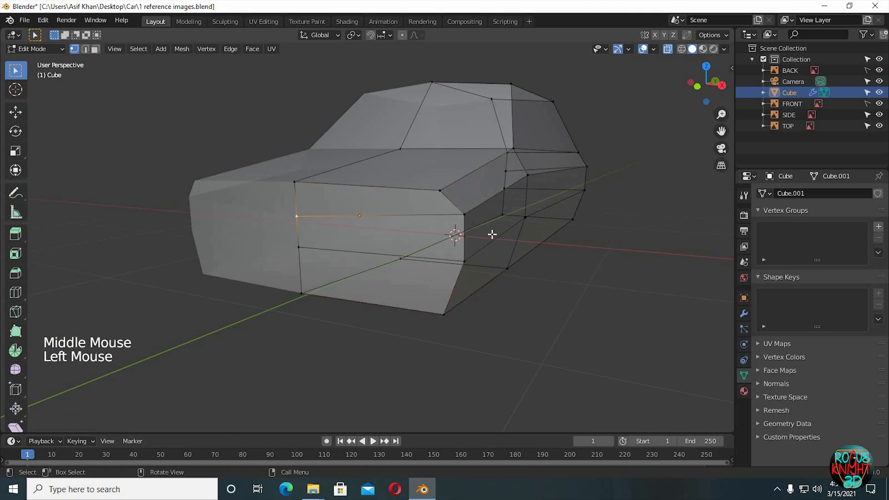
{"action": "scroll", "coordinate": [537, 226], "scroll_direction": "down", "scroll_amount": 3}
{"action": "middle_click_drag", "start_coordinate": [417, 227], "coordinate": [669, 283]}
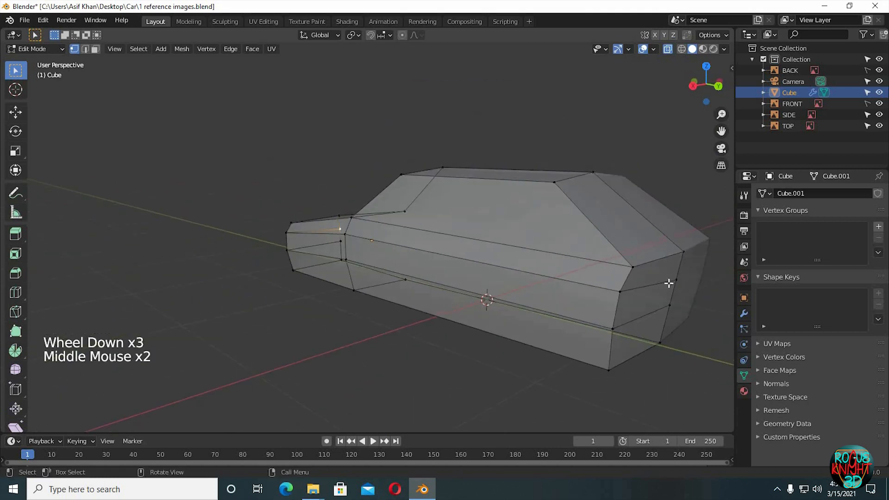
{"action": "left_click", "coordinate": [690, 306], "text": "shift"}
{"action": "key", "text": "g"}
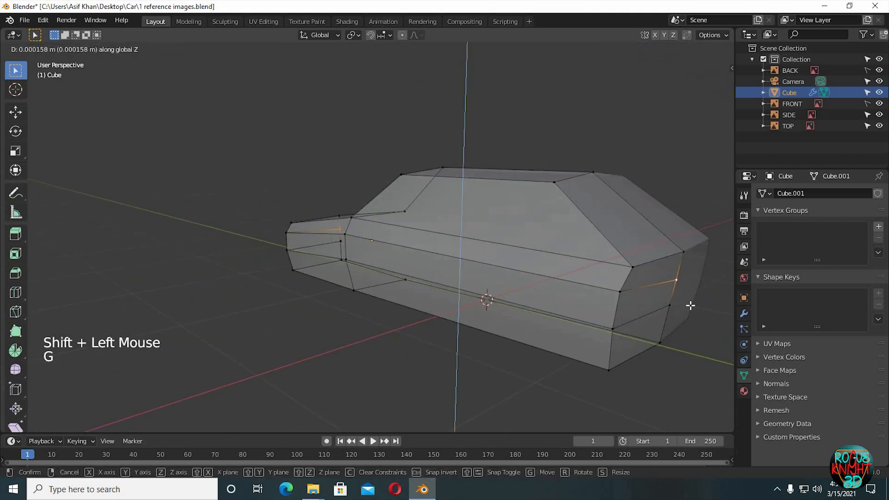
{"action": "key", "text": "g"}
{"action": "left_click", "coordinate": [658, 318]}
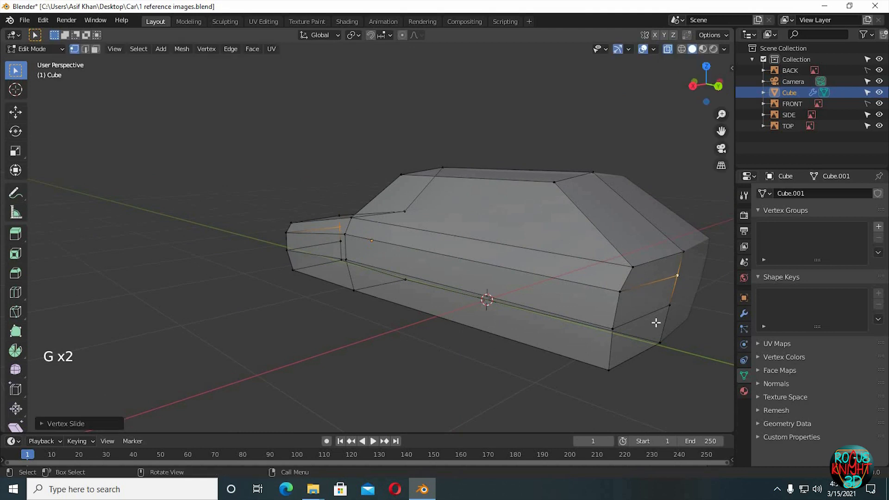
- Slide the same front and rear centre vertices further up toward the hood and rear deck edges, and clear the selection
{"action": "middle_click_drag", "start_coordinate": [657, 321], "coordinate": [48, 302]}
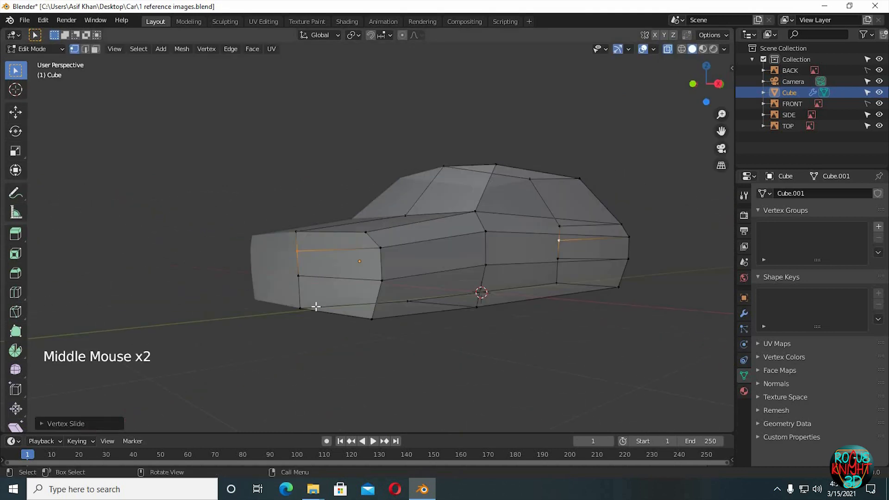
{"action": "middle_click_drag", "start_coordinate": [315, 306], "coordinate": [299, 315]}
{"action": "key", "text": "g"}
{"action": "key", "text": "g"}
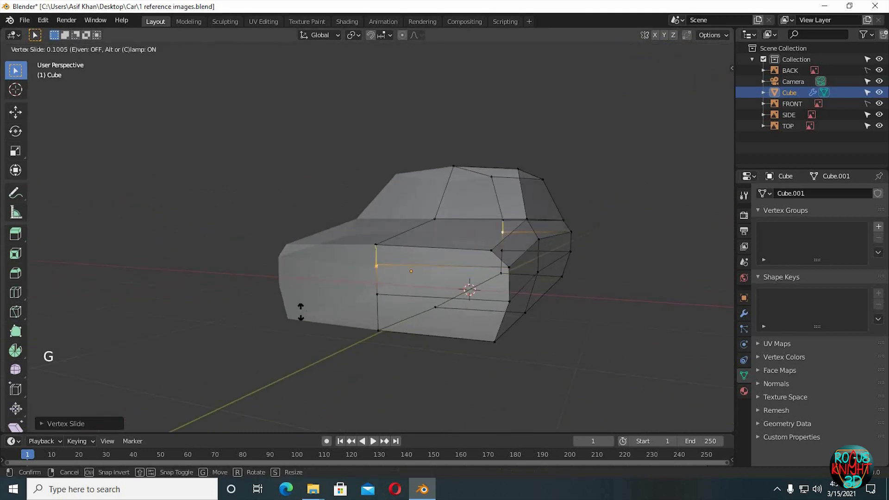
{"action": "left_click", "coordinate": [327, 317]}
{"action": "middle_click_drag", "start_coordinate": [488, 321], "coordinate": [440, 323], "text": "shift"}
{"action": "left_click", "coordinate": [465, 323]}
{"action": "scroll", "coordinate": [597, 323], "scroll_direction": "up", "scroll_amount": 1}
{"action": "left_click", "coordinate": [598, 323]}
{"action": "scroll", "coordinate": [598, 322], "scroll_direction": "down", "scroll_amount": 2}
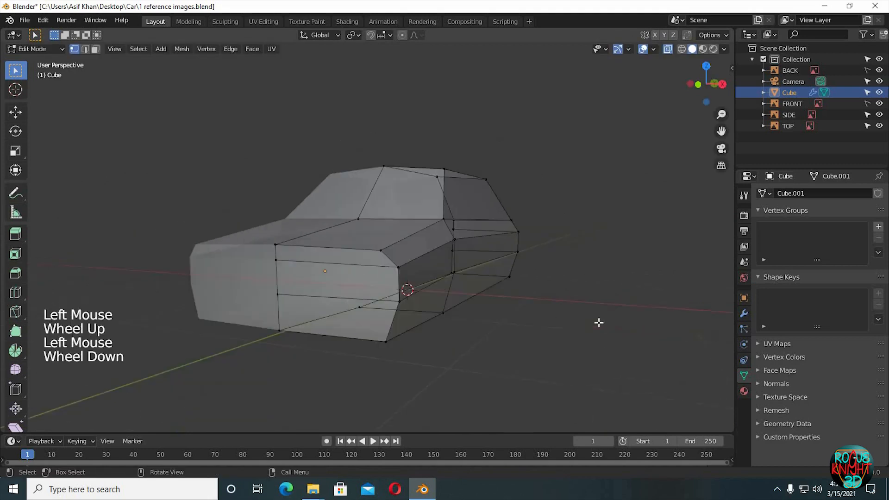
- In Object Mode, shade the car body smooth and enable Auto Smooth at 30°
{"action": "left_click", "coordinate": [520, 306]}
{"action": "key", "text": "Tab"}
{"action": "middle_click_drag", "start_coordinate": [566, 327], "coordinate": [453, 231]}
{"action": "scroll", "coordinate": [450, 303], "scroll_direction": "up", "scroll_amount": 1}
{"action": "scroll", "coordinate": [474, 299], "scroll_direction": "up", "scroll_amount": 1}
{"action": "right_click", "coordinate": [453, 229]}
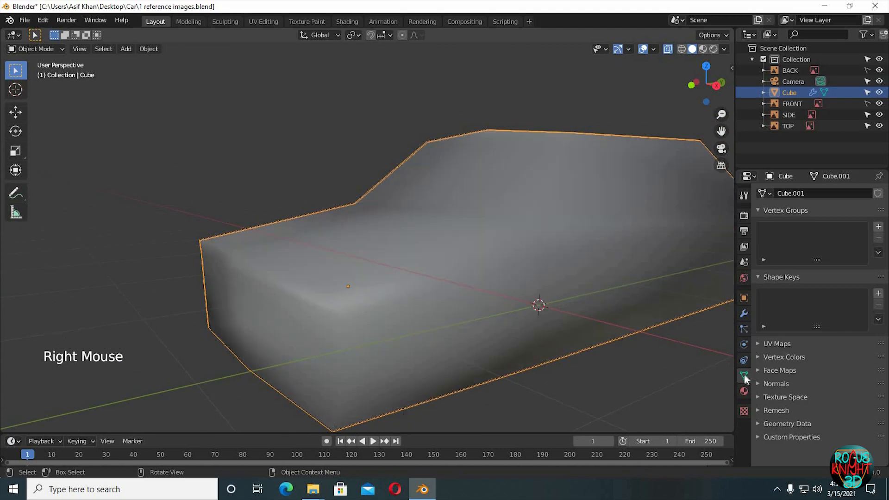
{"action": "left_click", "coordinate": [776, 384]}
{"action": "left_click", "coordinate": [807, 400]}
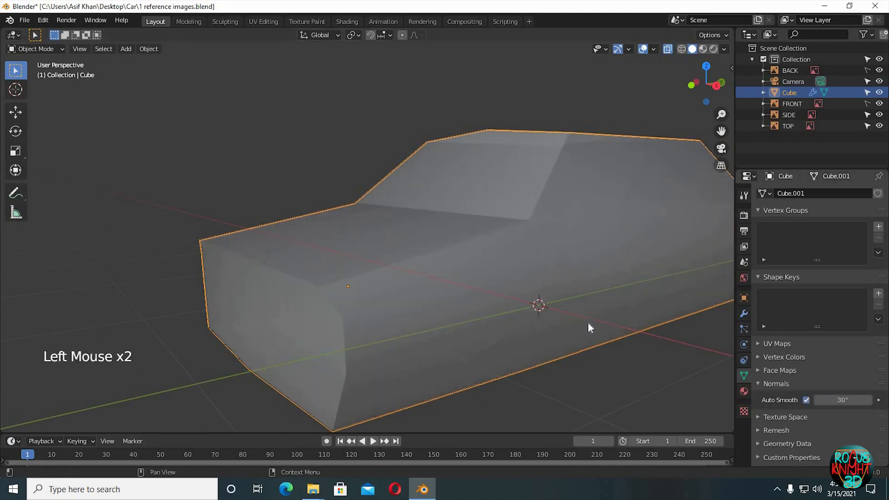
{"action": "scroll", "coordinate": [588, 322], "scroll_direction": "down", "scroll_amount": 2}
{"action": "left_click", "coordinate": [582, 335]}
{"action": "middle_click_drag", "start_coordinate": [581, 335], "coordinate": [491, 294]}
{"action": "scroll", "coordinate": [533, 304], "scroll_direction": "up", "scroll_amount": 2}
{"action": "scroll", "coordinate": [445, 234], "scroll_direction": "down", "scroll_amount": 1}
{"action": "left_click", "coordinate": [444, 234]}
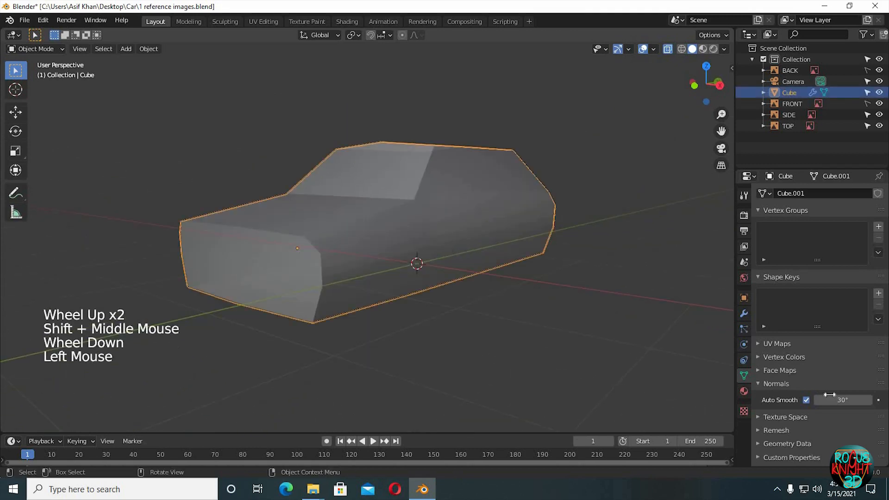
- Add a Bevel modifier to the body with 2 segments and its limit method set to Angle
{"action": "left_click", "coordinate": [743, 315]}
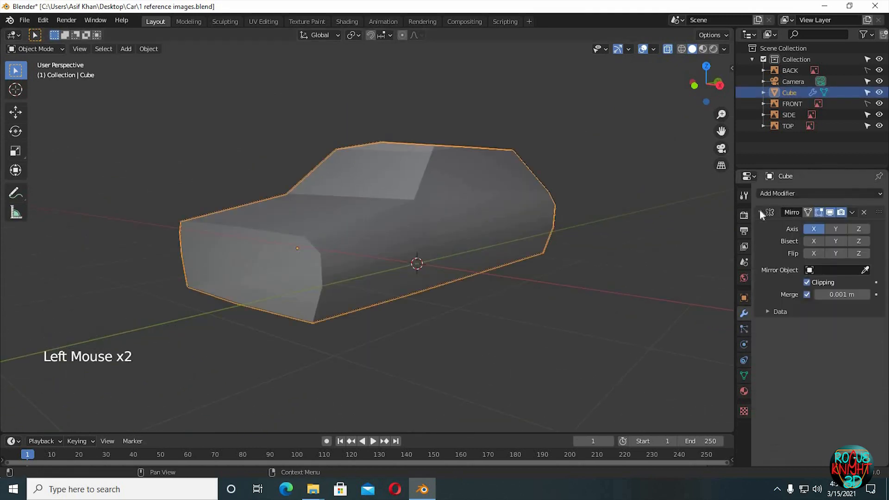
{"action": "left_click", "coordinate": [761, 213]}
{"action": "left_click", "coordinate": [791, 192]}
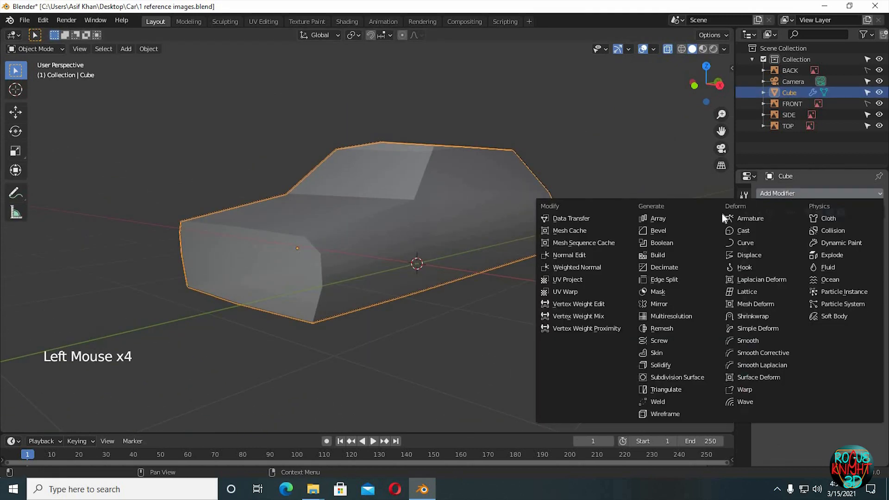
{"action": "left_click", "coordinate": [669, 233]}
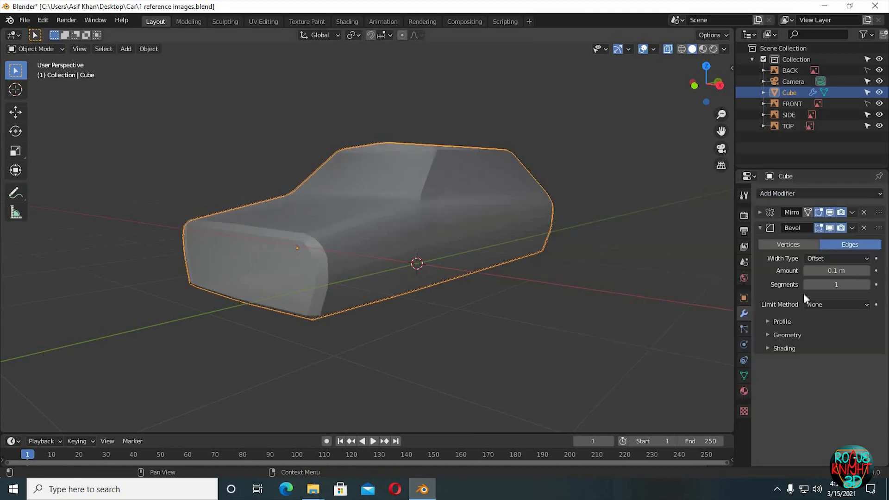
{"action": "left_click", "coordinate": [866, 285]}
{"action": "scroll", "coordinate": [549, 295], "scroll_direction": "up", "scroll_amount": 2}
{"action": "mouse_move", "coordinate": [548, 294]}
{"action": "middle_mouse_down"}
{"action": "mouse_move", "coordinate": [565, 294]}
{"action": "mouse_move", "coordinate": [557, 294]}
{"action": "middle_mouse_up"}
{"action": "scroll", "coordinate": [565, 295], "scroll_direction": "down", "scroll_amount": 1}
{"action": "left_click", "coordinate": [836, 304]}
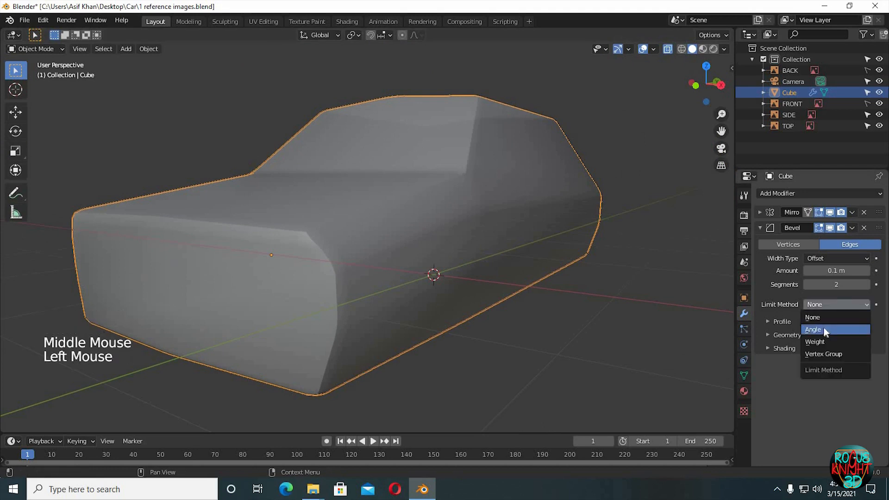
{"action": "left_click", "coordinate": [824, 330]}
- Turn X-ray off and examine the beveled body from several sides
{"action": "middle_click_drag", "start_coordinate": [617, 334], "coordinate": [641, 116]}
{"action": "scroll", "coordinate": [610, 301], "scroll_direction": "down", "scroll_amount": 2}
{"action": "middle_click_drag", "start_coordinate": [538, 229], "coordinate": [440, 326]}
{"action": "middle_click_drag", "start_coordinate": [537, 199], "coordinate": [513, 303], "text": "shift"}
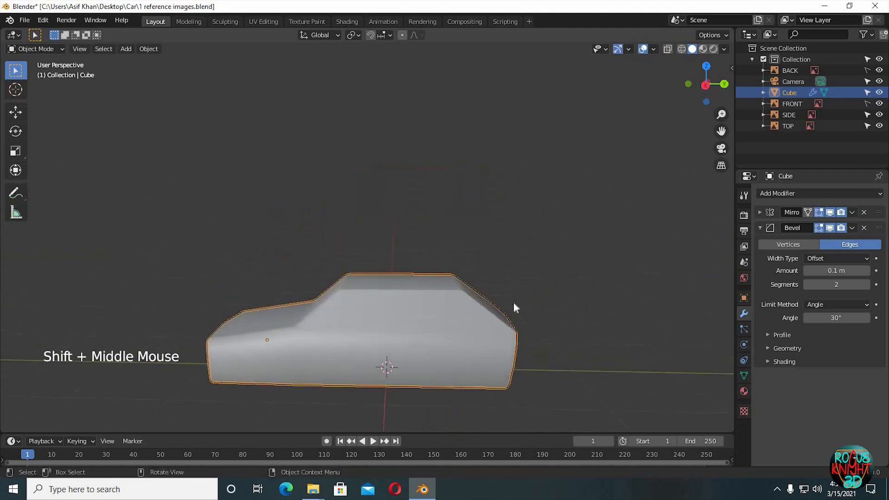
{"action": "middle_click_drag", "start_coordinate": [459, 324], "coordinate": [523, 313]}
{"action": "middle_click_drag", "start_coordinate": [487, 356], "coordinate": [545, 317], "text": "shift"}
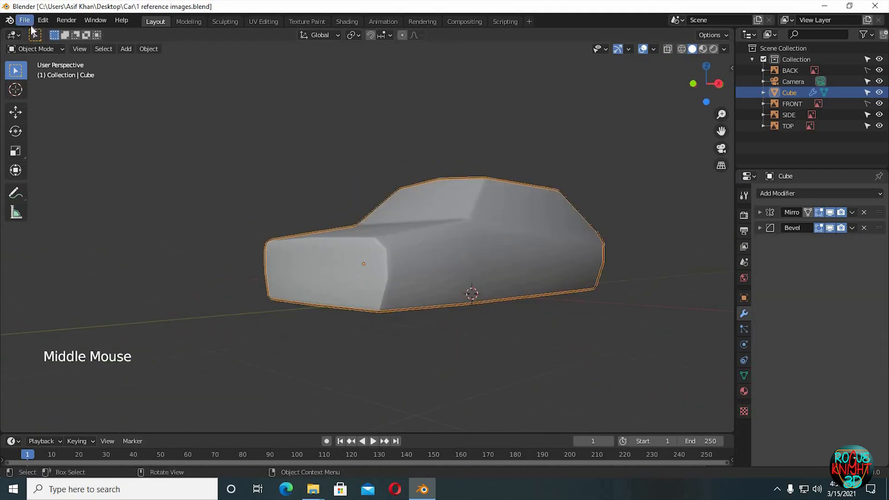
- Save the project as a new file named "2 base mesh" in the Car folder
{"action": "left_click", "coordinate": [24, 20]}
{"action": "left_click", "coordinate": [45, 105]}
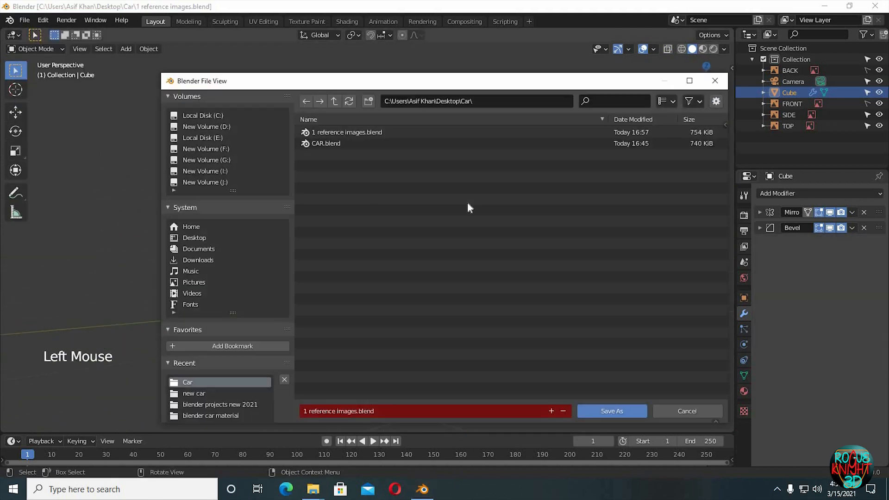
{"action": "left_click", "coordinate": [385, 412]}
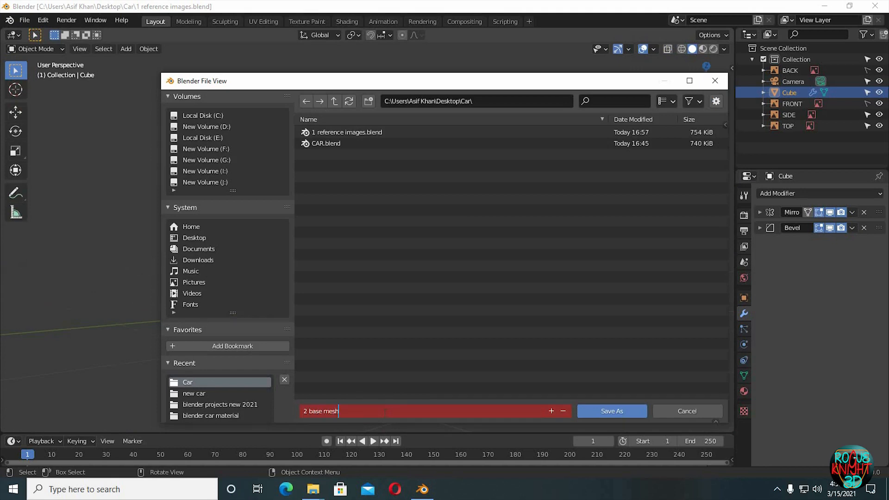
{"action": "left_click", "coordinate": [621, 411]}
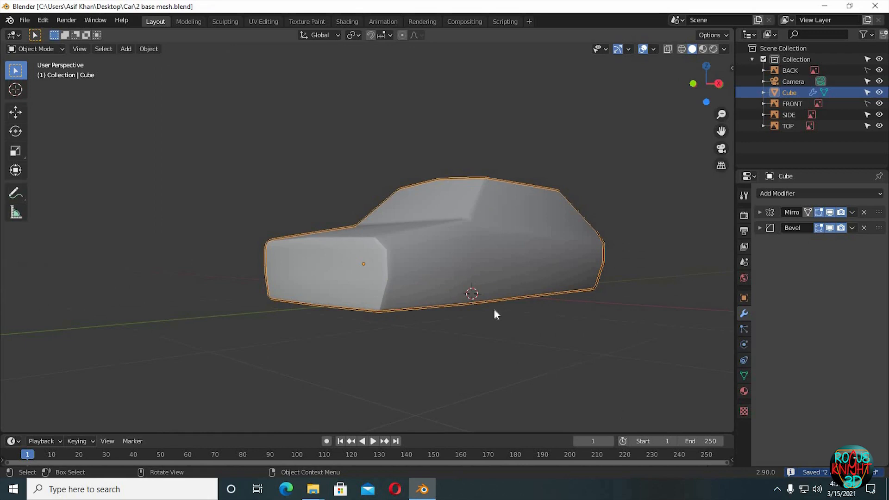
- Enter Edit Mode and select the windshield face in face selection mode
{"action": "middle_click_drag", "start_coordinate": [495, 315], "coordinate": [391, 230]}
{"action": "key", "text": "Tab"}
{"action": "left_click", "coordinate": [484, 297]}
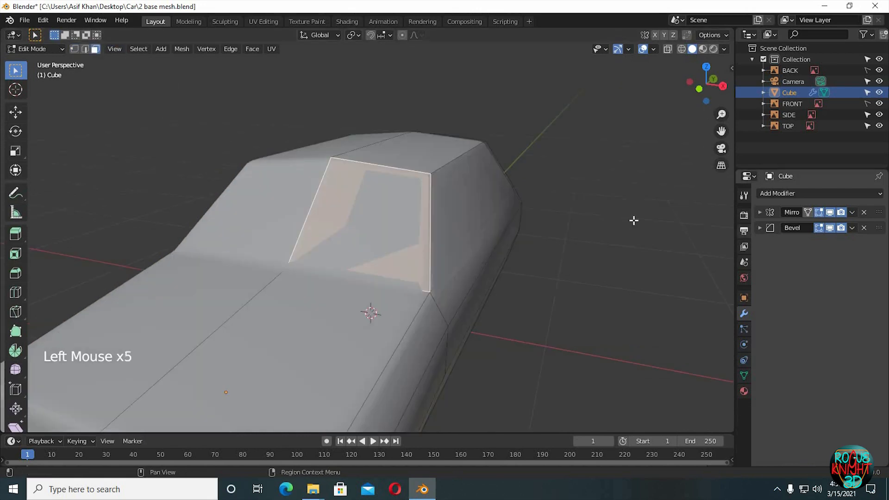
{"action": "middle_click_drag", "start_coordinate": [633, 220], "coordinate": [604, 301]}
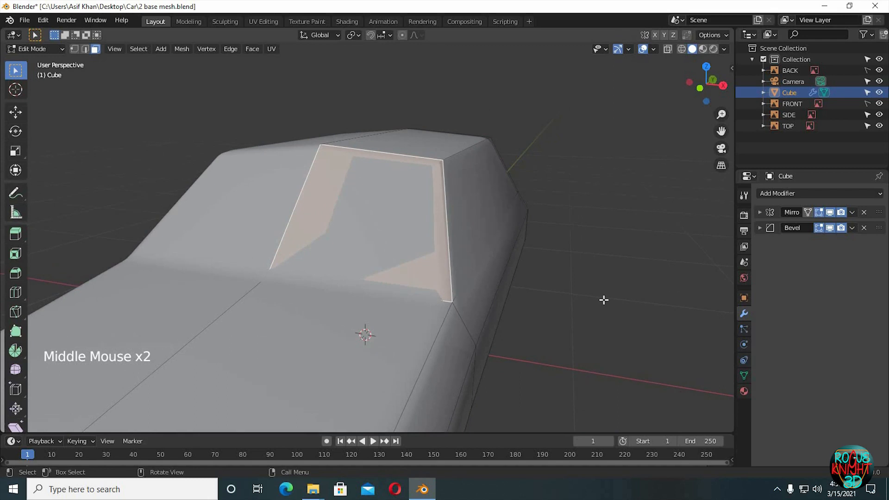
- Try to frame the windshield by extruding its face in place and scaling it down, and undo it
{"action": "key", "text": "e"}
{"action": "right_click", "coordinate": [604, 300]}
{"action": "key", "text": "s"}
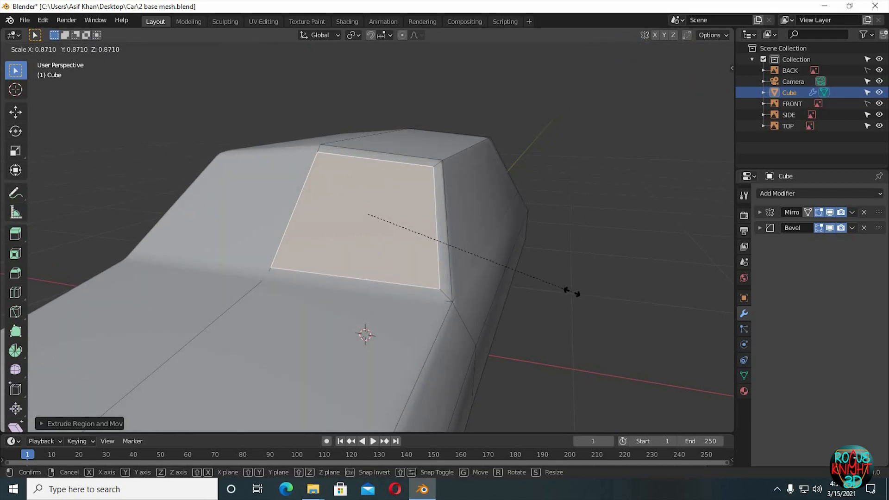
{"action": "left_click", "coordinate": [458, 242]}
{"action": "middle_click_drag", "start_coordinate": [388, 301], "coordinate": [360, 147]}
{"action": "middle_click_drag", "start_coordinate": [612, 216], "coordinate": [616, 314]}
{"action": "key", "text": "ctrl+z"}
- Inset the windshield face by about 0.075 and delete the narrow strip face along the mirror centre line
{"action": "key", "text": "i"}
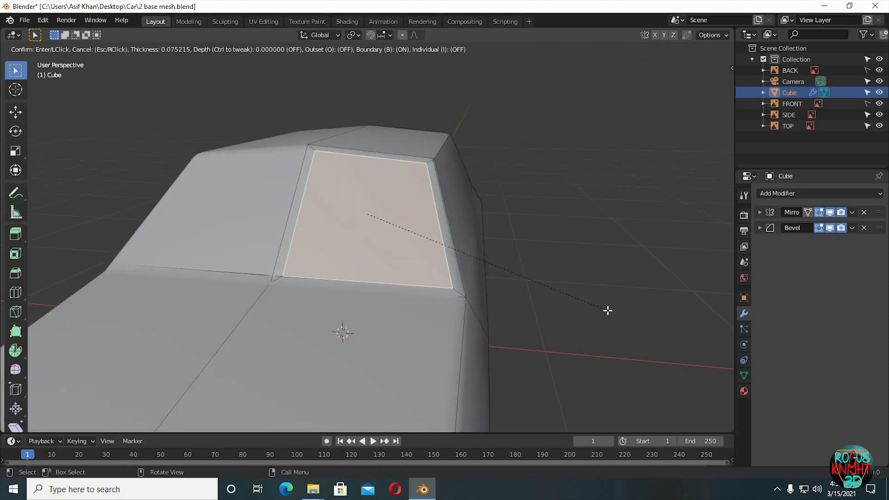
{"action": "left_click", "coordinate": [606, 310]}
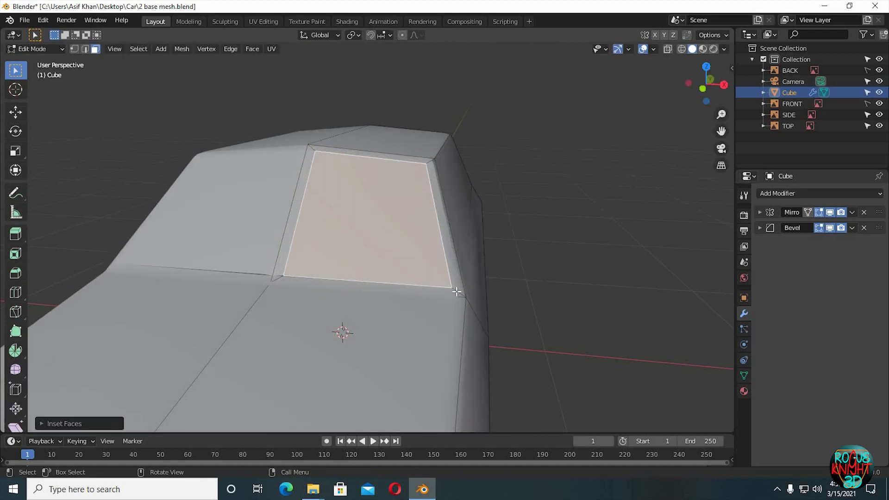
{"action": "middle_click_drag", "start_coordinate": [577, 292], "coordinate": [277, 241]}
{"action": "left_click", "coordinate": [297, 233]}
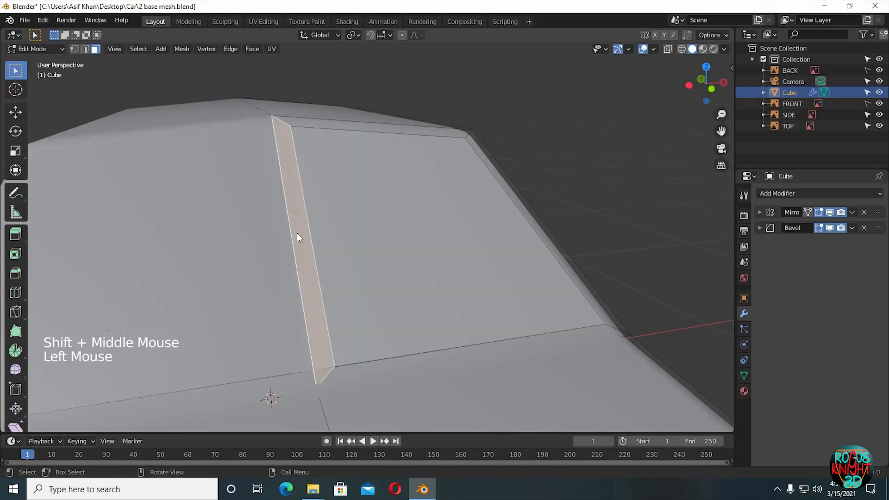
{"action": "key", "text": "x"}
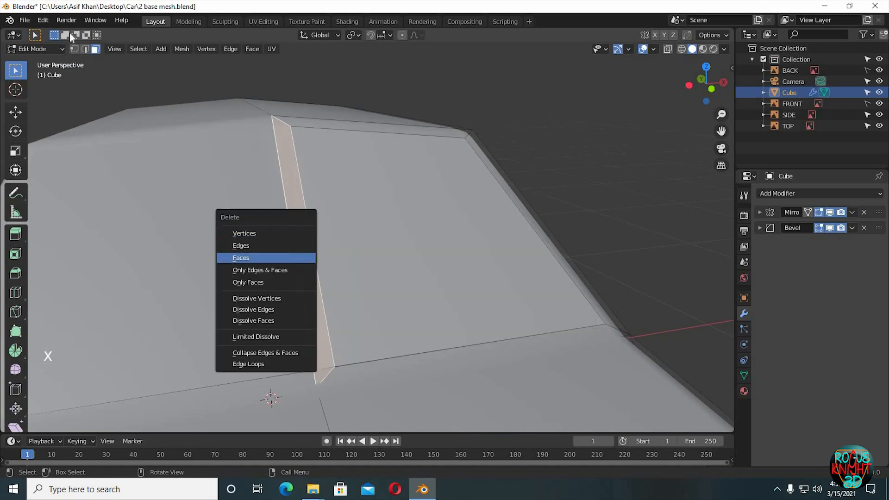
{"action": "left_click", "coordinate": [293, 258]}
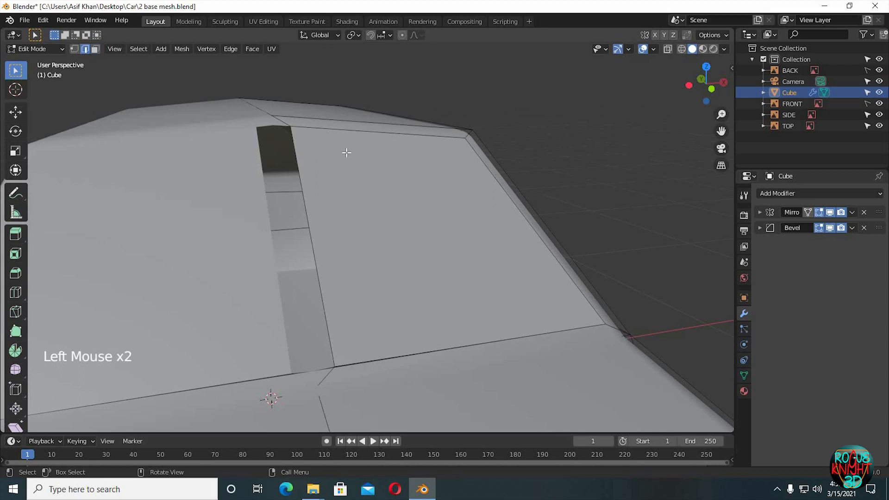
- Move the windshield's inner edge along X toward the mirror centre line to close the gap
{"action": "key", "text": "Tab"}
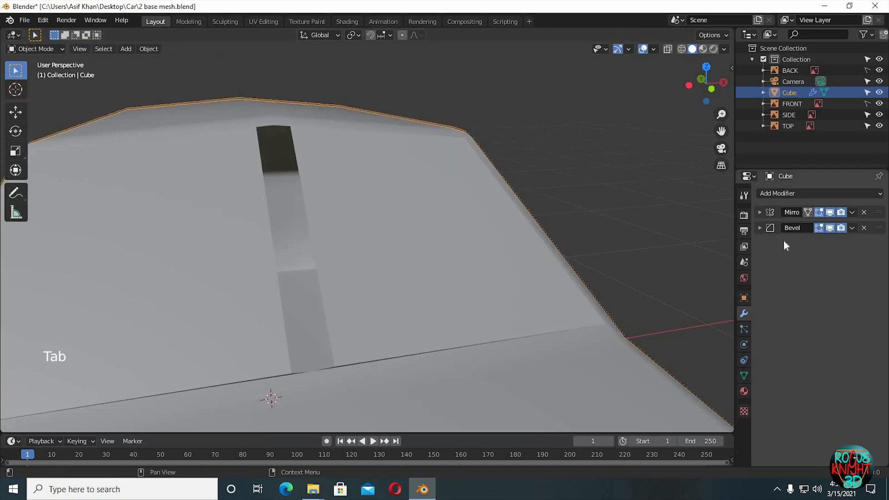
{"action": "left_click", "coordinate": [760, 212]}
{"action": "left_click", "coordinate": [760, 212]}
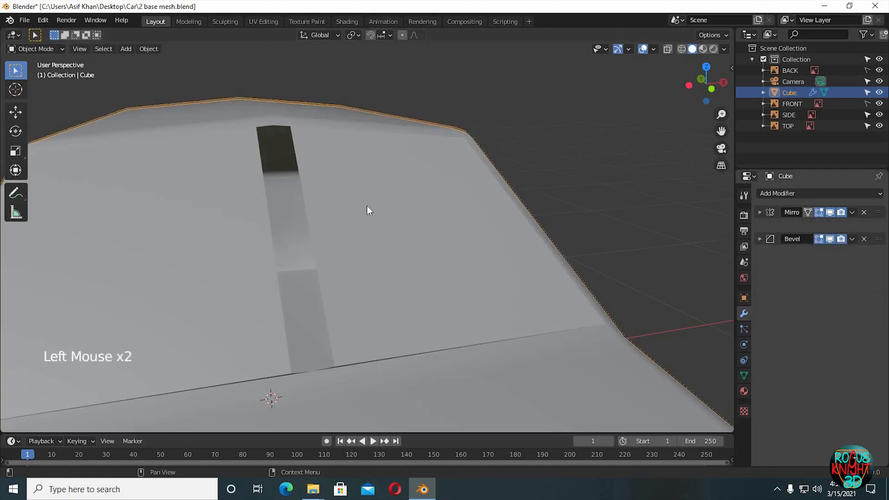
{"action": "key", "text": "Tab"}
{"action": "left_click", "coordinate": [322, 219]}
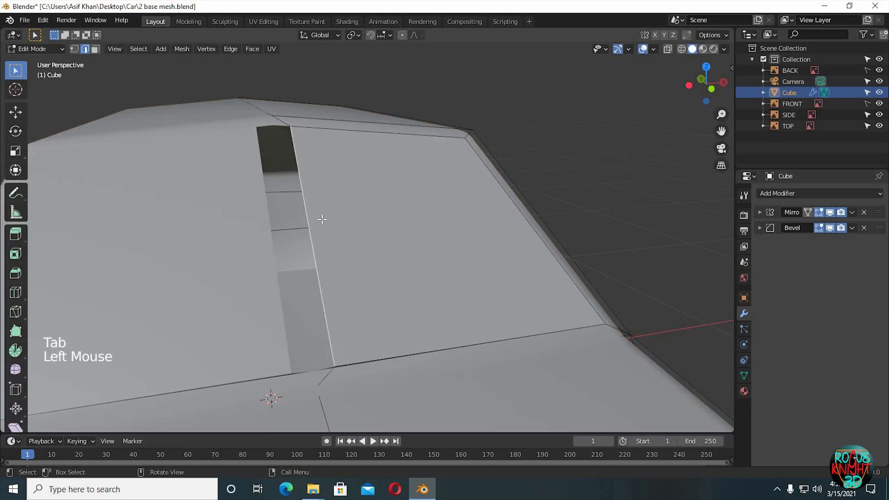
{"action": "key", "text": "g"}
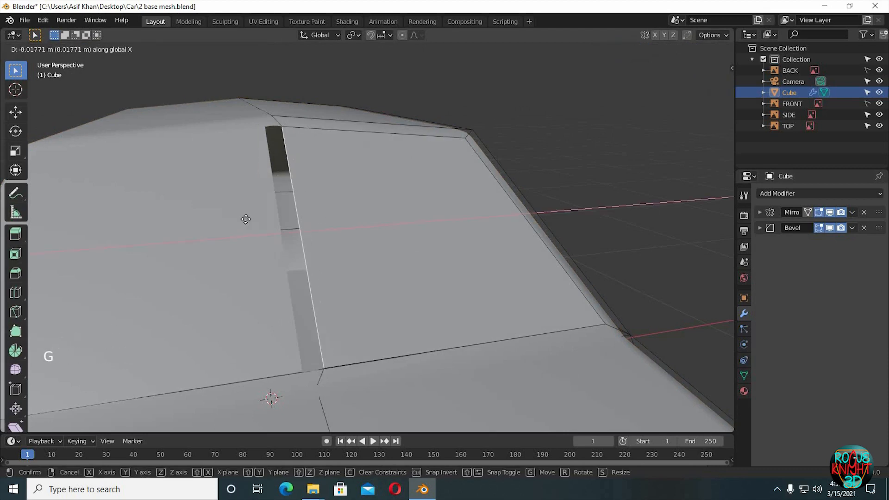
{"action": "left_click", "coordinate": [251, 221]}
- Hide the Bevel modifier's effect in the viewport and compare the windshield with the side drawing in right view
{"action": "middle_click_drag", "start_coordinate": [251, 221], "coordinate": [366, 250]}
{"action": "scroll", "coordinate": [277, 220], "scroll_direction": "down", "scroll_amount": 2}
{"action": "key", "text": "KP_3"}
{"action": "scroll", "coordinate": [354, 208], "scroll_direction": "up", "scroll_amount": 6}
{"action": "scroll", "coordinate": [368, 252], "scroll_direction": "up", "scroll_amount": 2}
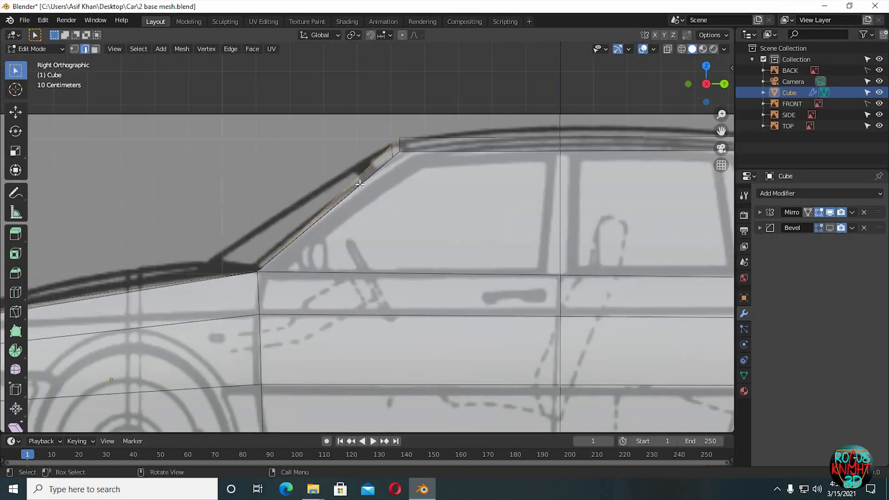
- Move the centre of the windshield's base forward along Y to match the side drawing, and check it in perspective
{"action": "middle_click_drag", "start_coordinate": [302, 275], "coordinate": [322, 265]}
{"action": "scroll", "coordinate": [316, 272], "scroll_direction": "down", "scroll_amount": 8}
{"action": "left_click", "coordinate": [321, 265]}
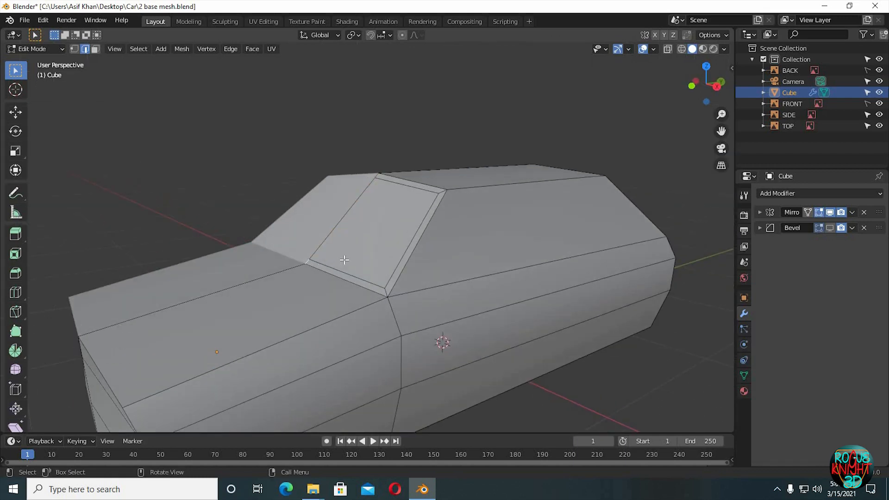
{"action": "key", "text": "KP_3"}
{"action": "scroll", "coordinate": [345, 266], "scroll_direction": "up", "scroll_amount": 8}
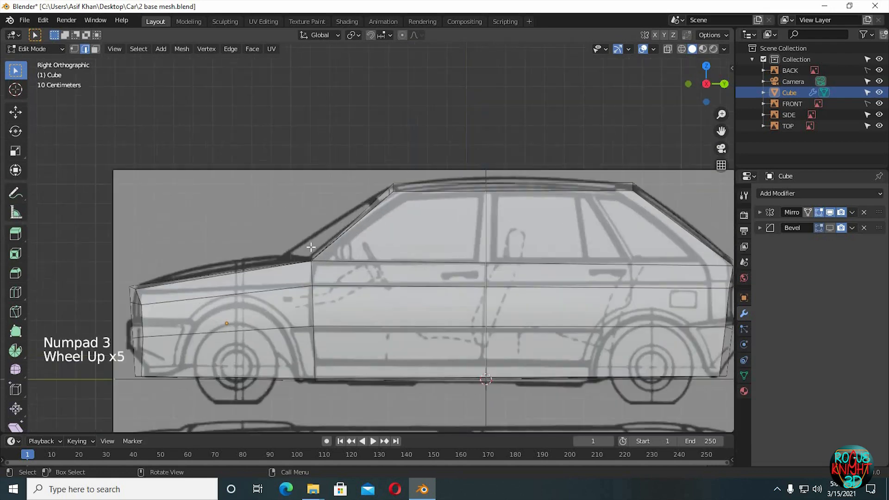
{"action": "key", "text": "g"}
{"action": "key", "text": "y"}
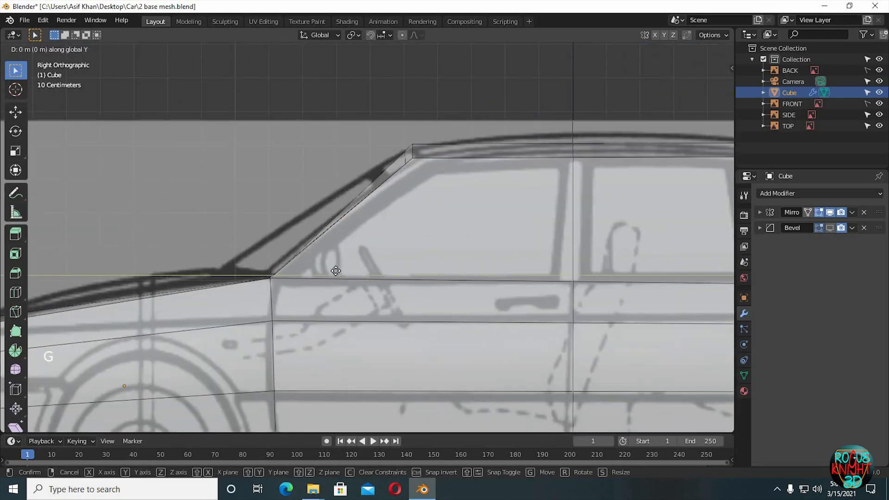
{"action": "left_click", "coordinate": [285, 260]}
{"action": "scroll", "coordinate": [314, 268], "scroll_direction": "up", "scroll_amount": 1}
{"action": "middle_click_drag", "start_coordinate": [285, 260], "coordinate": [396, 262]}
{"action": "scroll", "coordinate": [314, 268], "scroll_direction": "down", "scroll_amount": 9}
{"action": "scroll", "coordinate": [254, 252], "scroll_direction": "down", "scroll_amount": 2}
{"action": "middle_click_drag", "start_coordinate": [456, 247], "coordinate": [417, 250]}
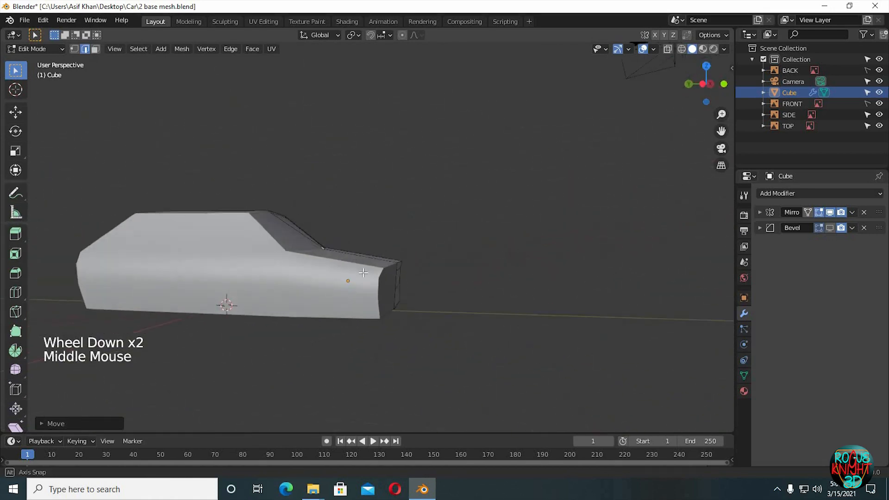